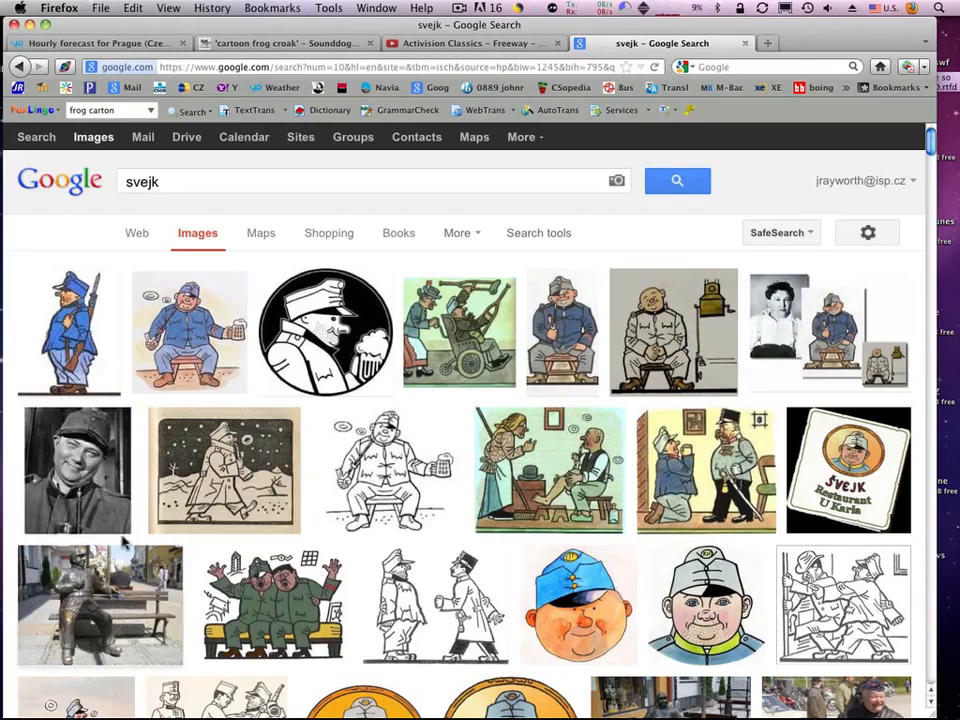
Step: Switch from the Švejk image results to Flash and collapse the start button's ActionScript code so the stage is accessible
{"action": "mouse_move", "coordinate": [74, 292]}
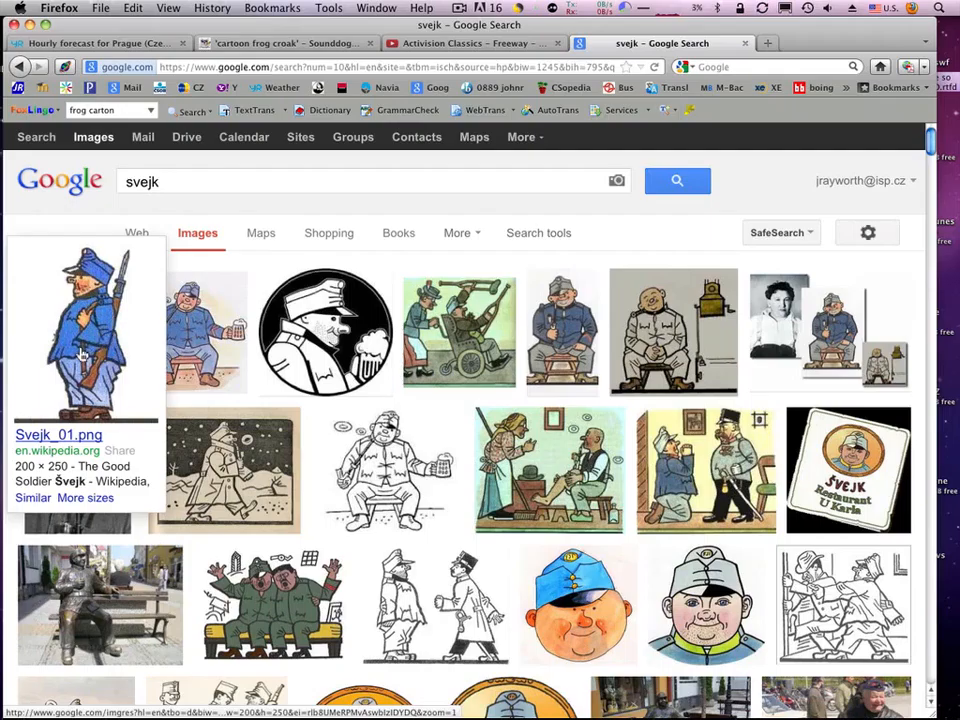
{"action": "key", "text": "super+Tab"}
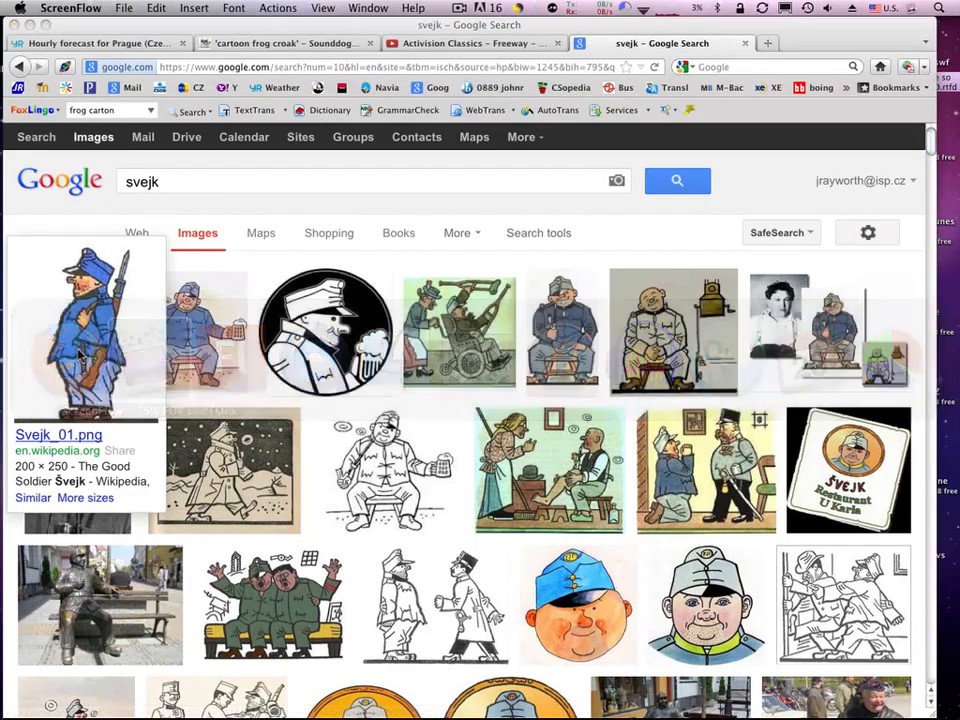
{"action": "key", "text": "super+Tab"}
{"action": "key", "text": "Tab"}
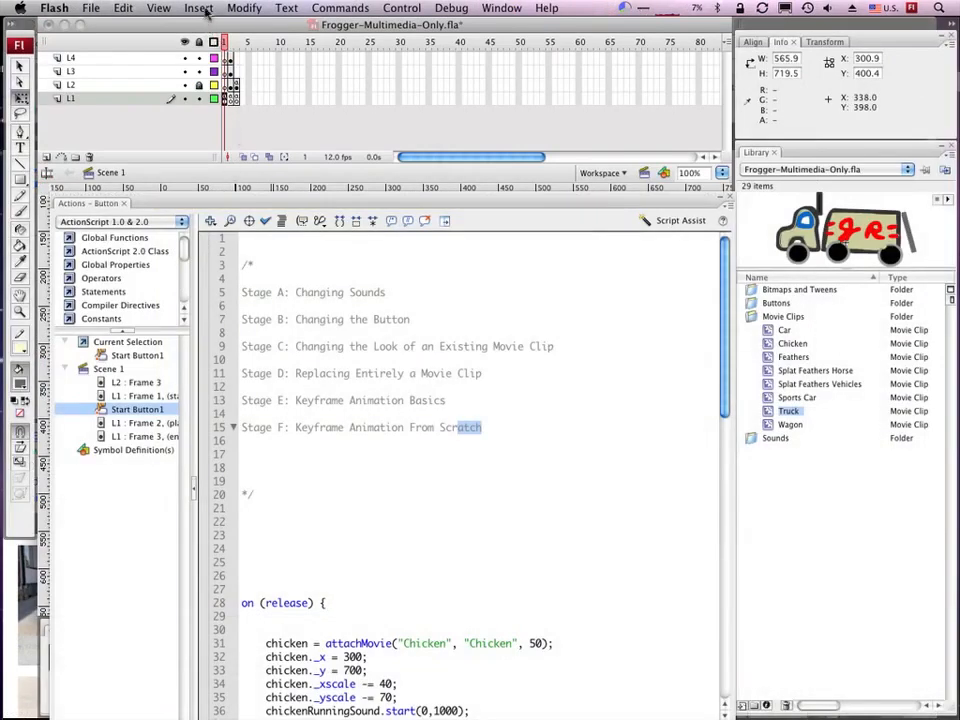
{"action": "left_click", "coordinate": [233, 9]}
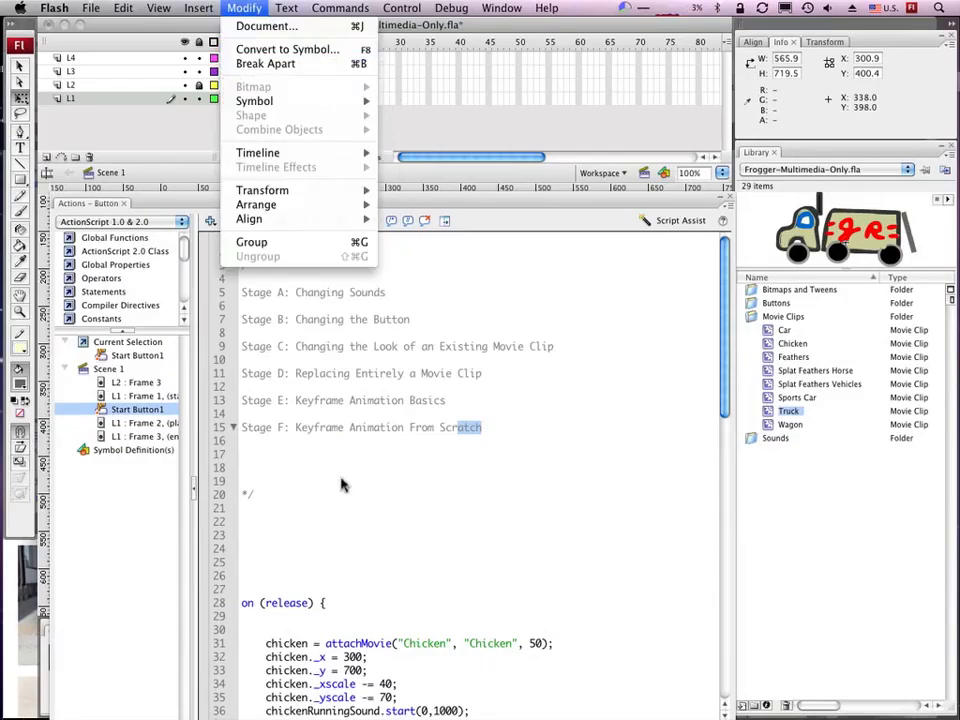
{"action": "left_click", "coordinate": [405, 510]}
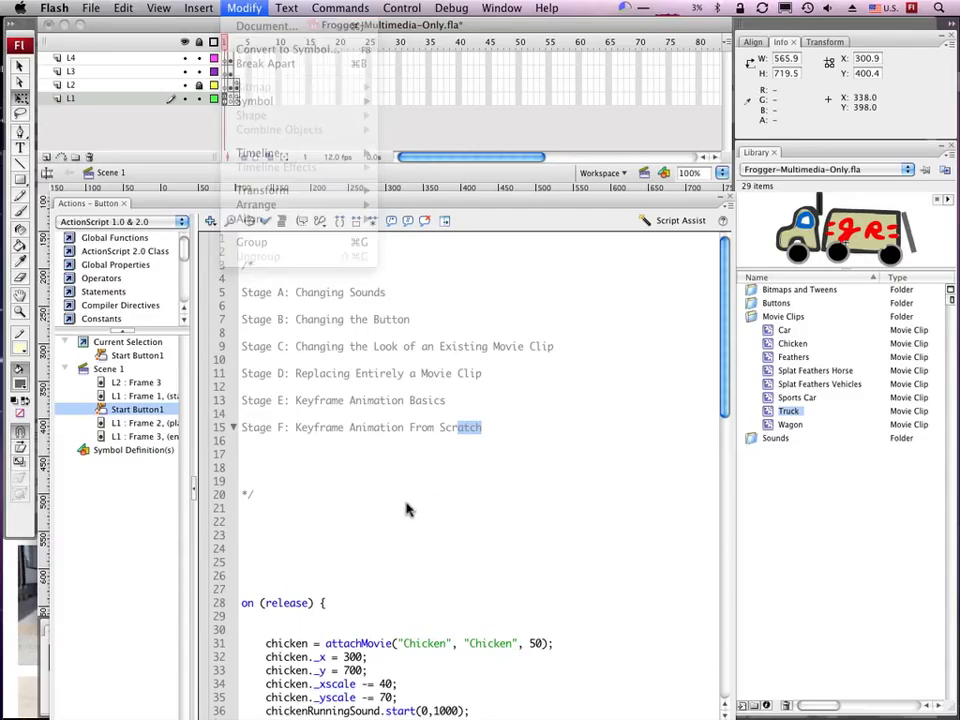
{"action": "left_click", "coordinate": [425, 204]}
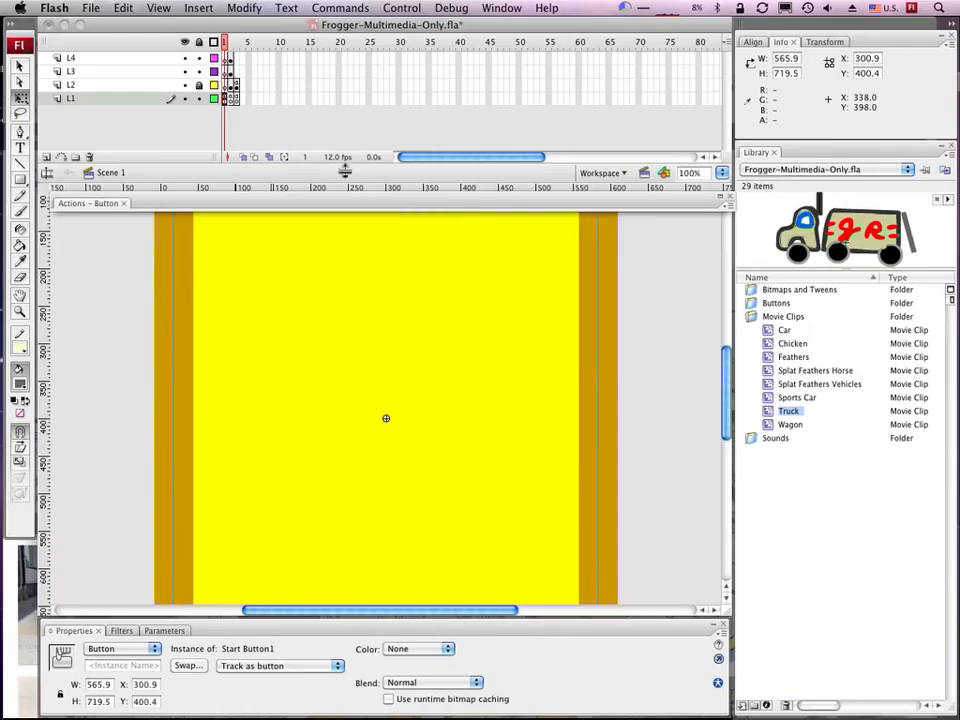
Step: Create a new movie clip symbol named Tram and export it for ActionScript
{"action": "left_click", "coordinate": [199, 8]}
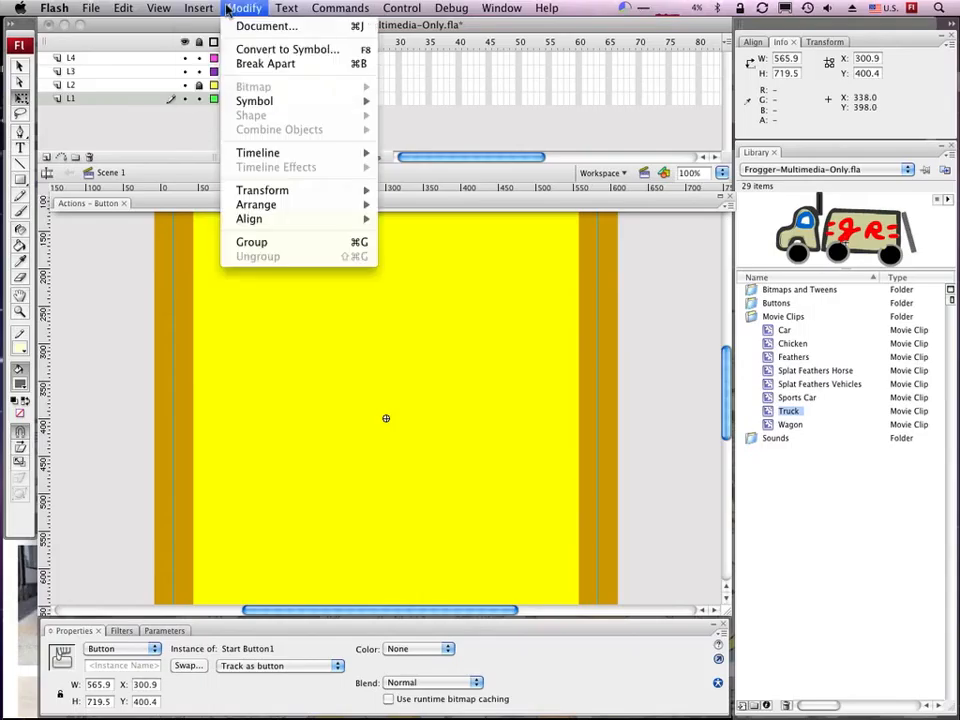
{"action": "left_click", "coordinate": [228, 26]}
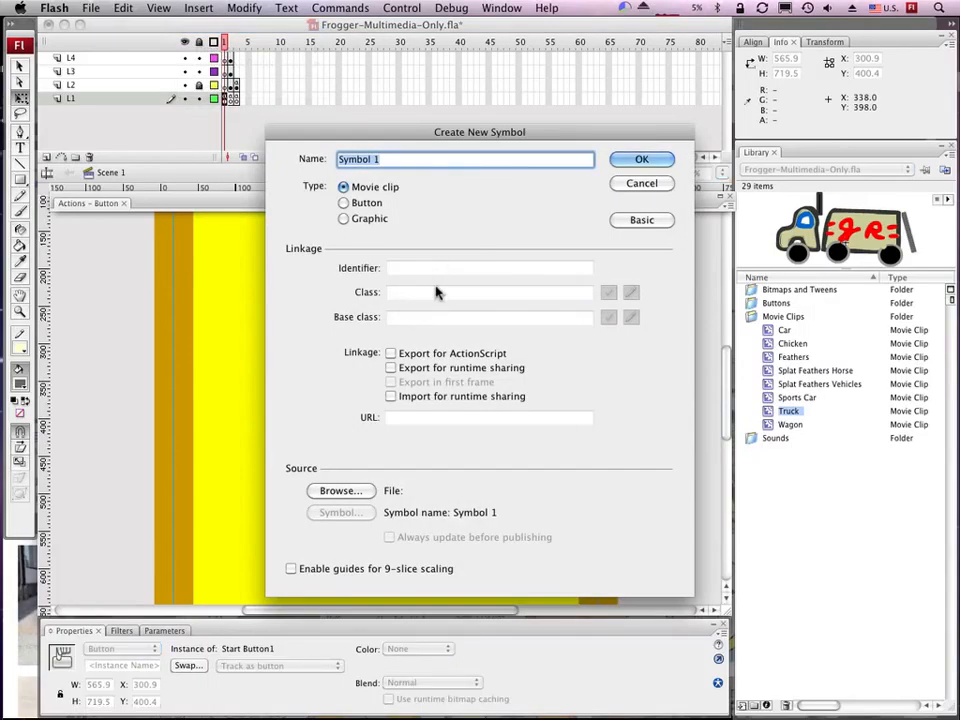
{"action": "type", "text": "Tram"}
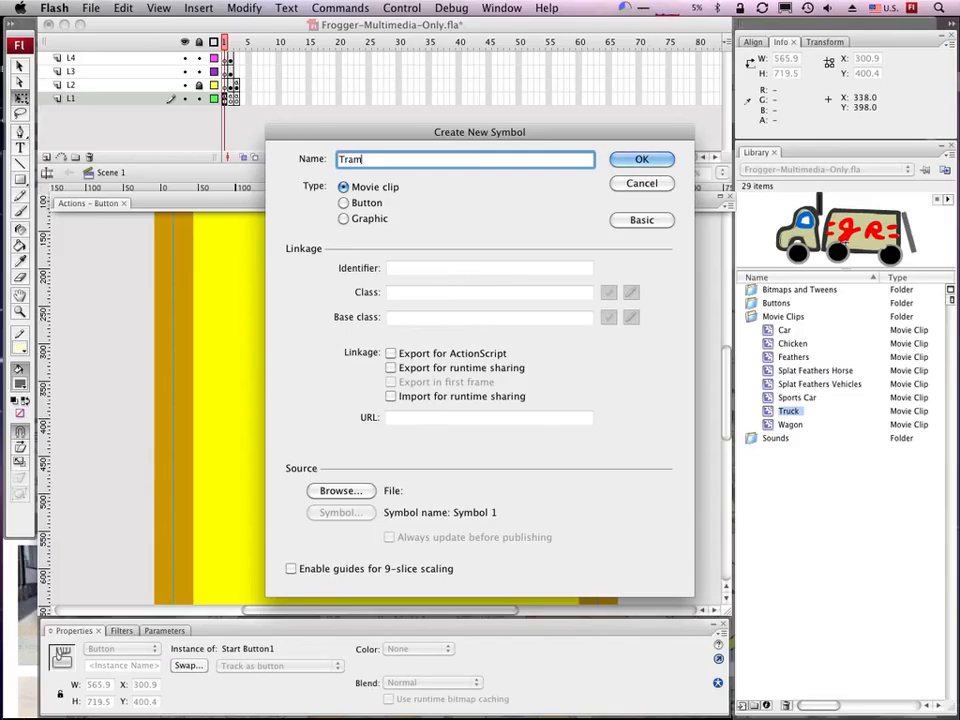
{"action": "left_click", "coordinate": [418, 352]}
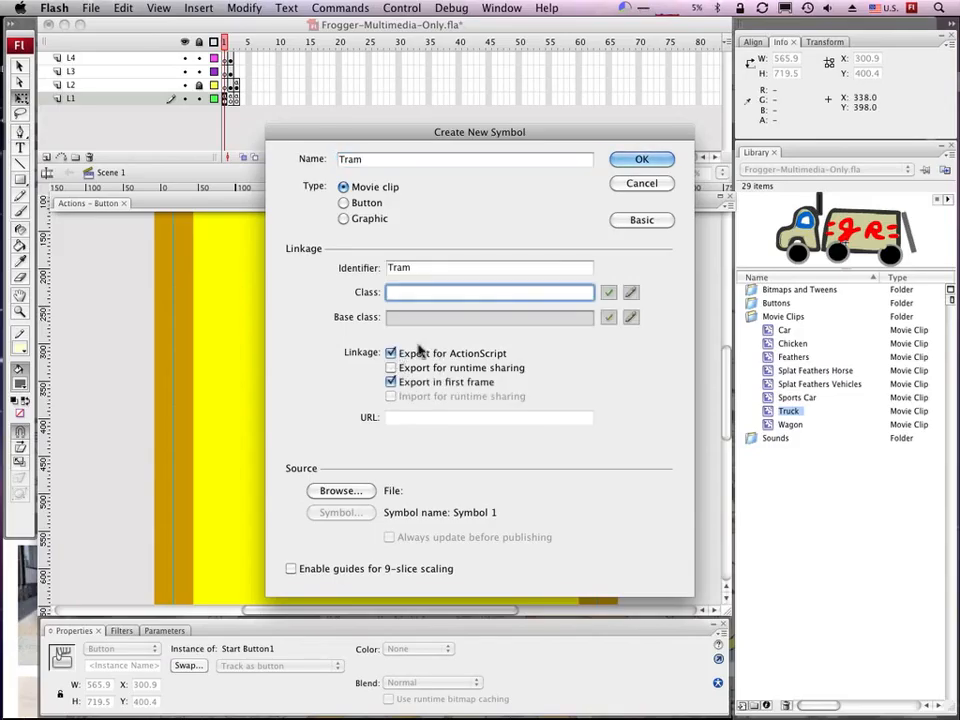
{"action": "left_click", "coordinate": [641, 160]}
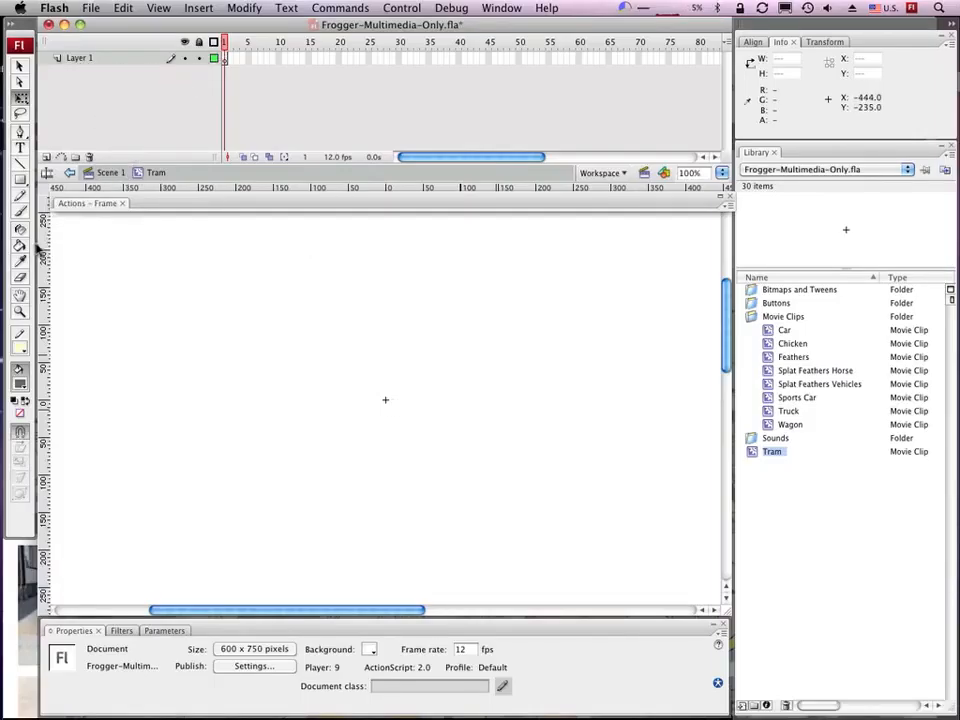
Step: Paint the tram body's closed outline in red with a larger Brush, about 500 px wide, with a rounded front on the right
{"action": "left_click", "coordinate": [20, 210]}
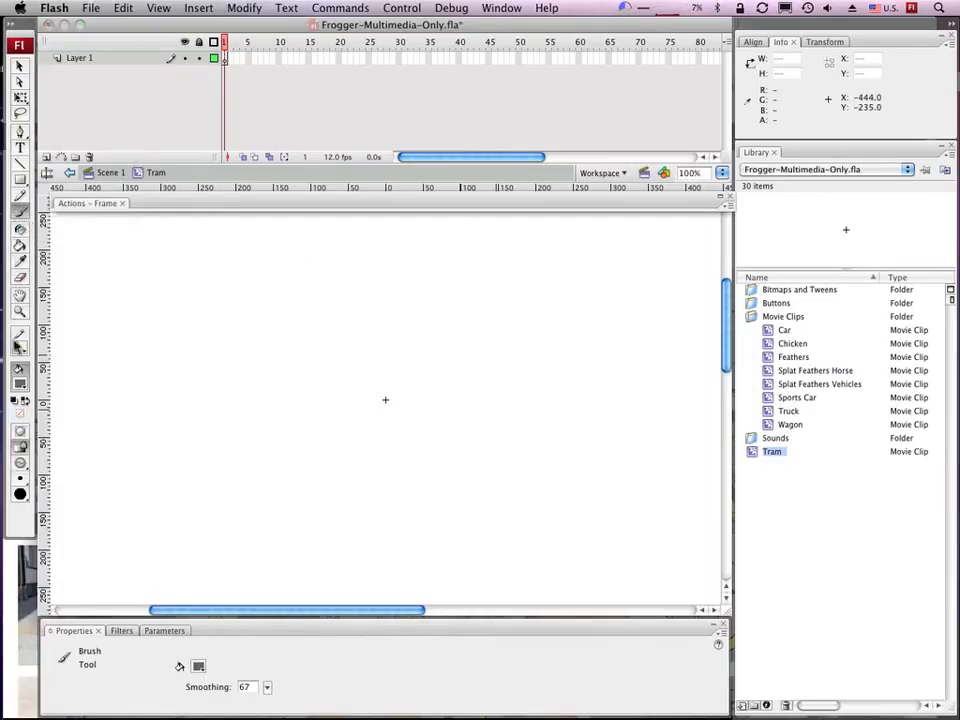
{"action": "left_click", "coordinate": [20, 481]}
{"action": "left_click", "coordinate": [28, 541]}
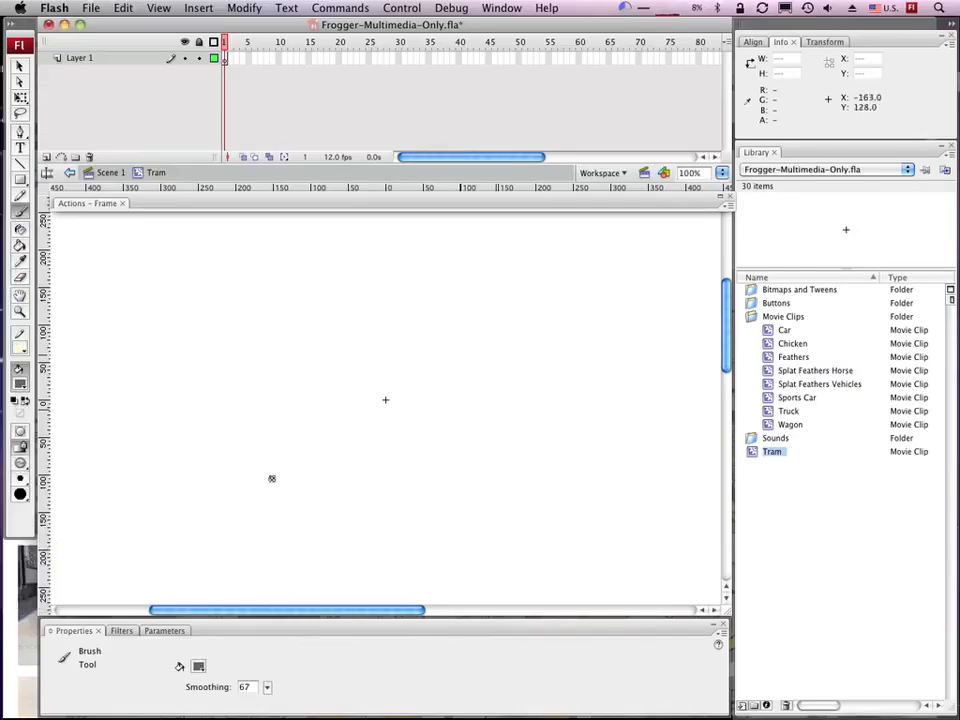
{"action": "left_click", "coordinate": [22, 388]}
{"action": "left_click", "coordinate": [27, 362]}
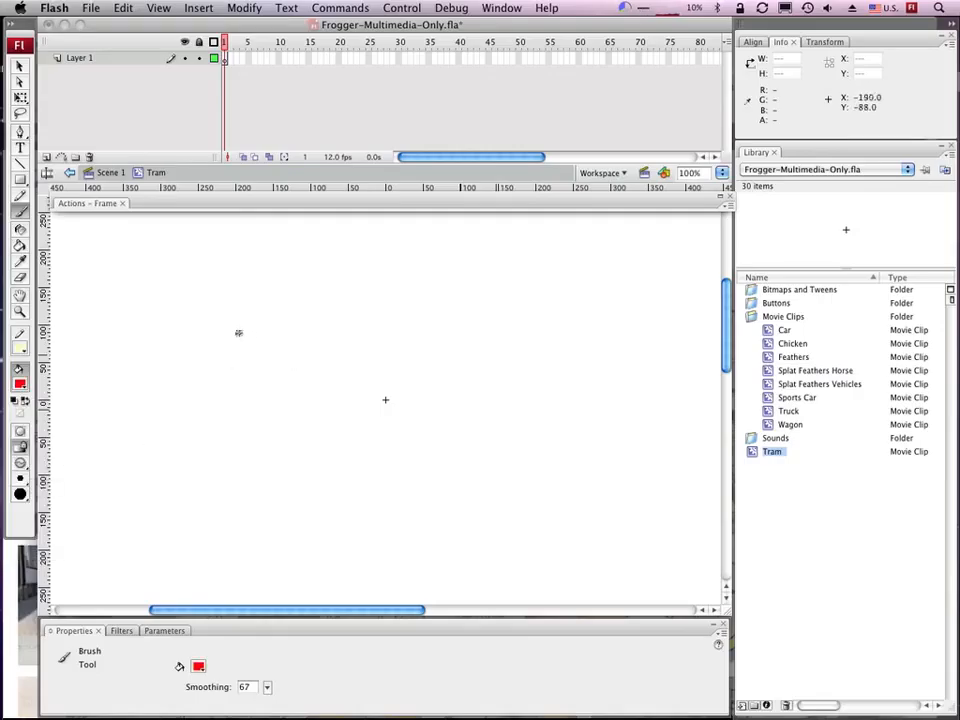
{"action": "left_click_drag", "start_coordinate": [229, 345], "coordinate": [229, 396]}
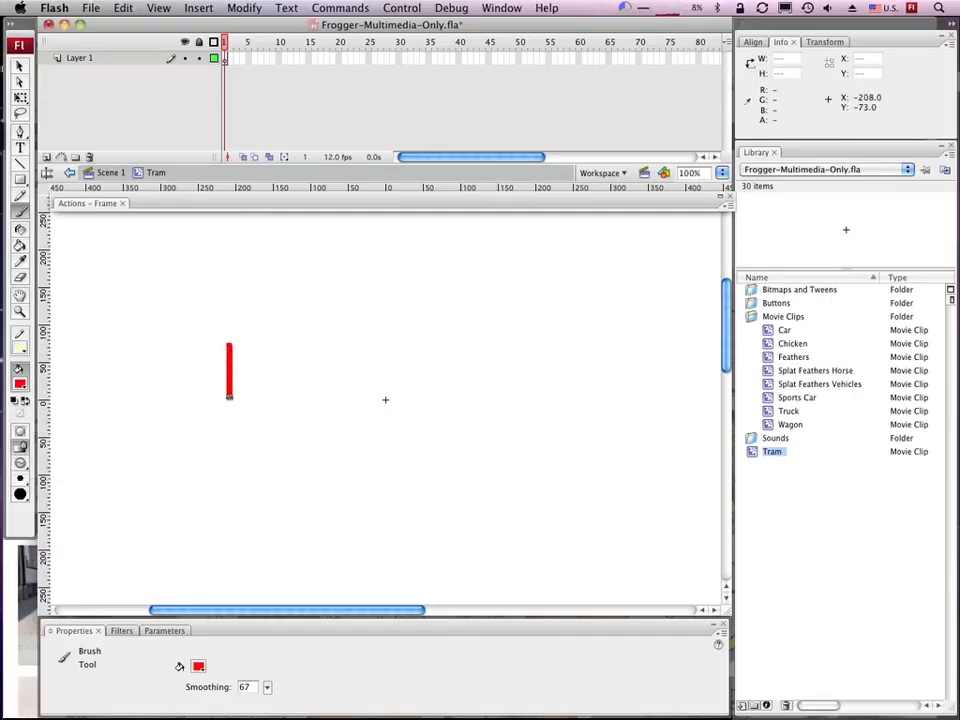
{"action": "mouse_move", "coordinate": [252, 440]}
{"action": "left_mouse_down"}
{"action": "mouse_move", "coordinate": [559, 439]}
{"action": "mouse_move", "coordinate": [604, 402]}
{"action": "mouse_move", "coordinate": [605, 348]}
{"action": "mouse_move", "coordinate": [584, 311]}
{"action": "left_mouse_up"}
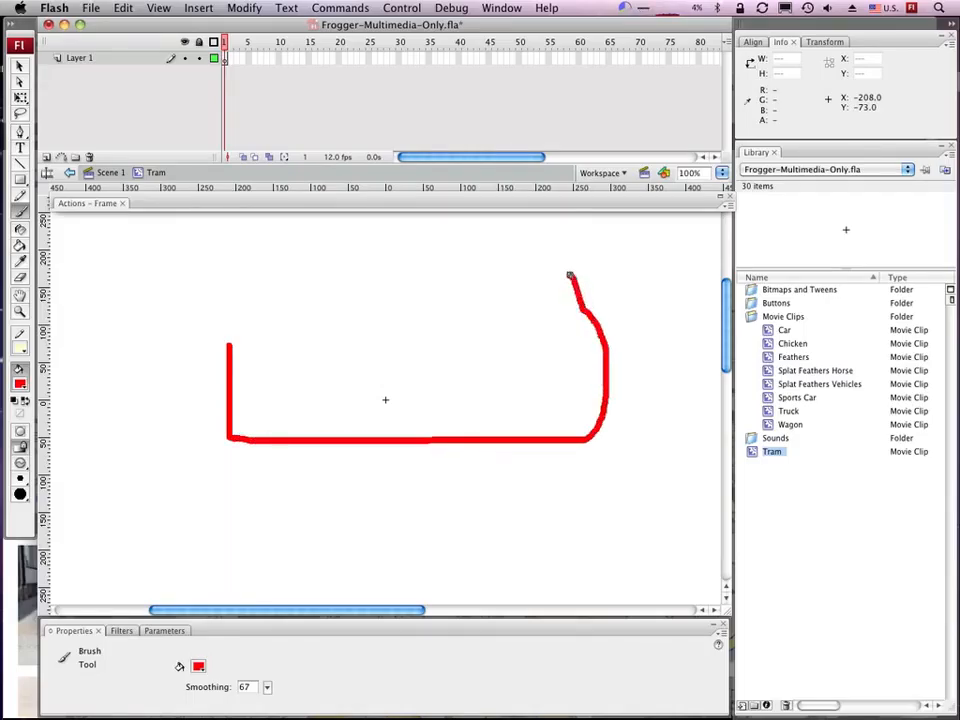
{"action": "mouse_move", "coordinate": [531, 271]}
{"action": "left_mouse_down"}
{"action": "mouse_move", "coordinate": [335, 266]}
{"action": "mouse_move", "coordinate": [238, 277]}
{"action": "mouse_move", "coordinate": [231, 358]}
{"action": "left_mouse_up"}
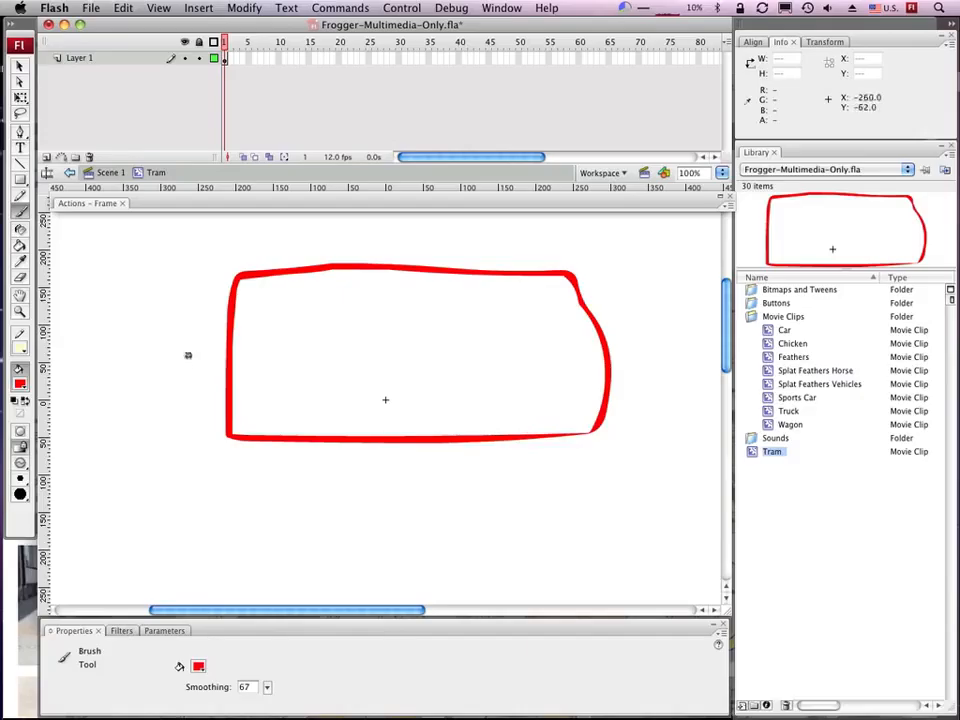
{"action": "mouse_move", "coordinate": [142, 343]}
{"action": "left_mouse_down"}
{"action": "mouse_move", "coordinate": [71, 364]}
{"action": "mouse_move", "coordinate": [89, 423]}
{"action": "mouse_move", "coordinate": [116, 426]}
{"action": "mouse_move", "coordinate": [141, 346]}
{"action": "left_mouse_up"}
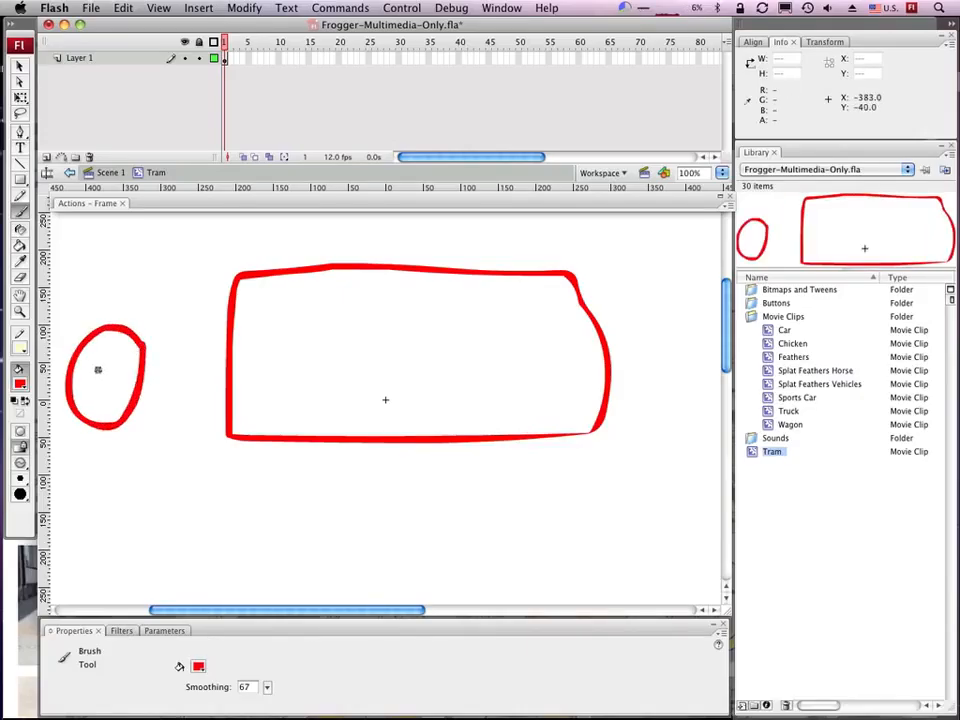
{"action": "key", "text": "super+z"}
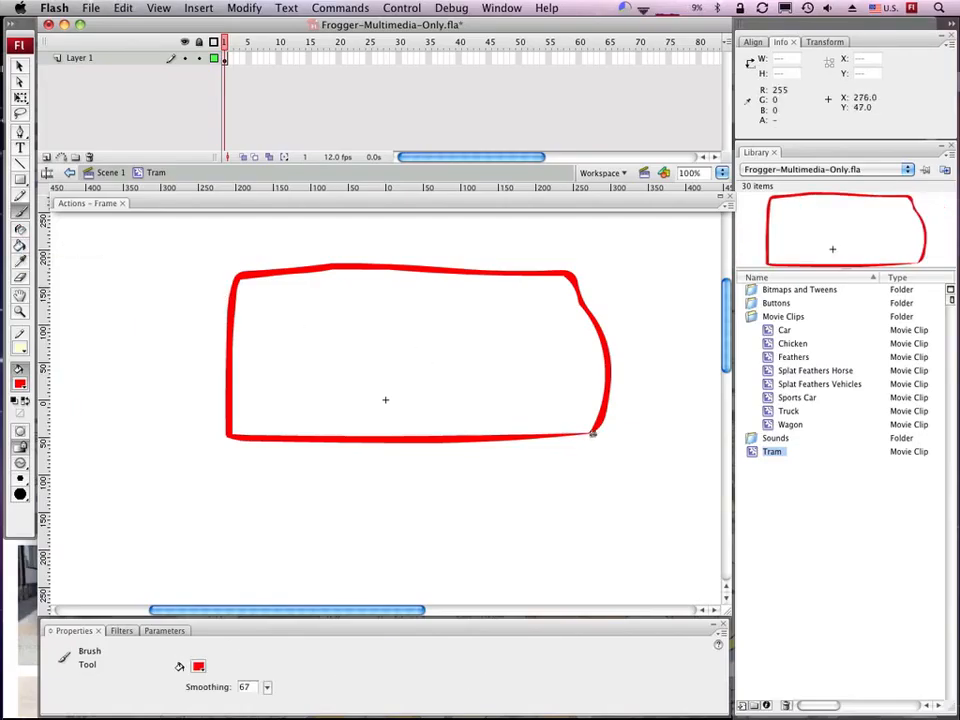
{"action": "left_click", "coordinate": [20, 245]}
{"action": "left_click", "coordinate": [19, 383]}
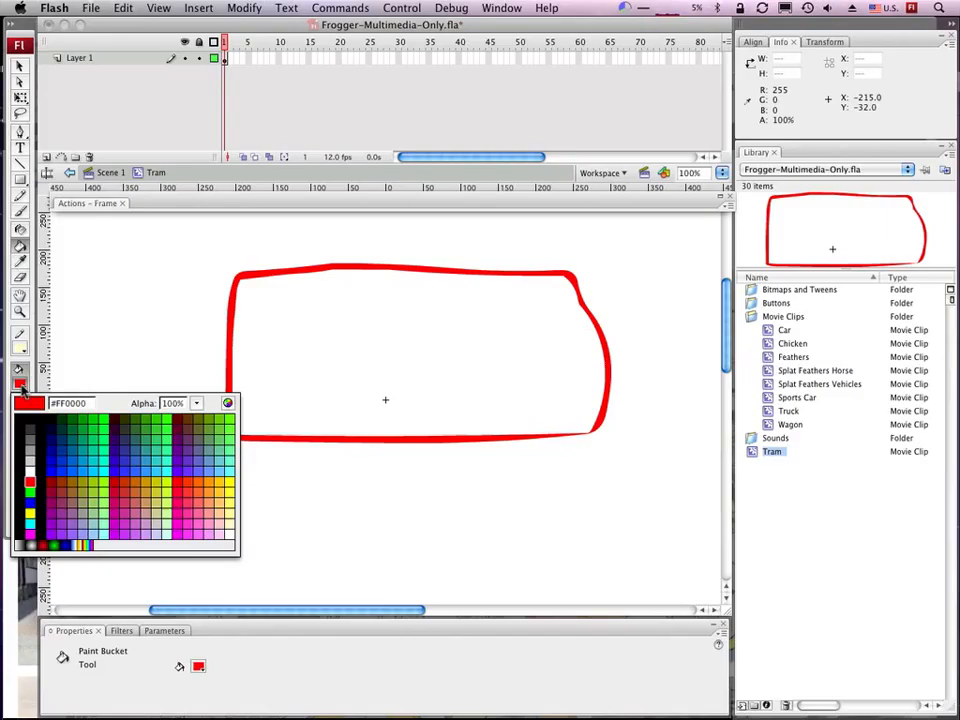
{"action": "left_click", "coordinate": [49, 446]}
{"action": "left_click", "coordinate": [242, 365]}
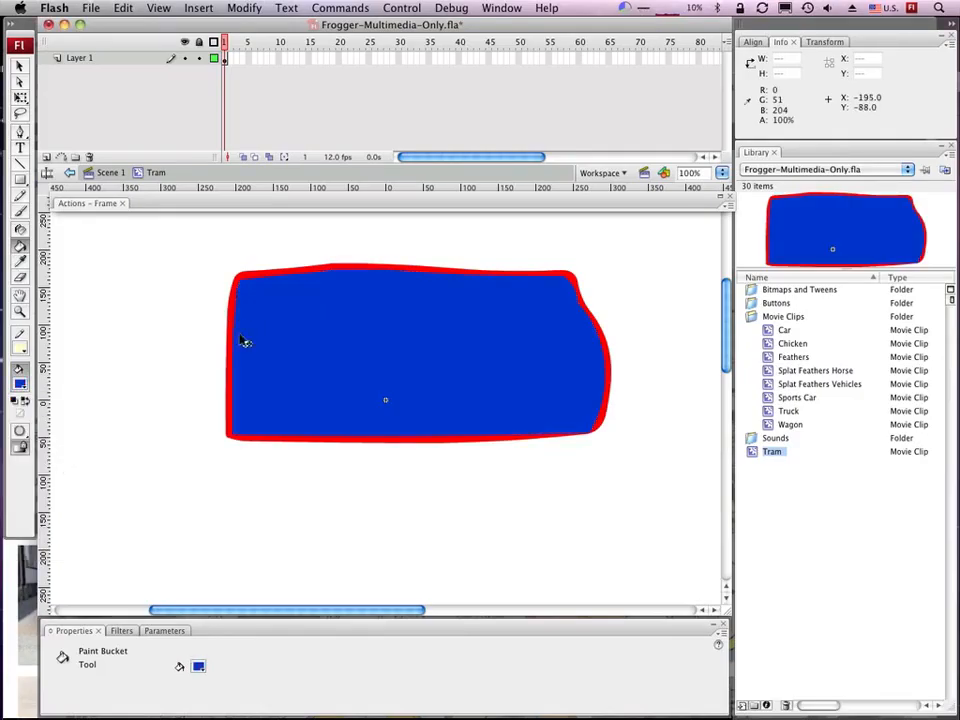
{"action": "key", "text": "super+z"}
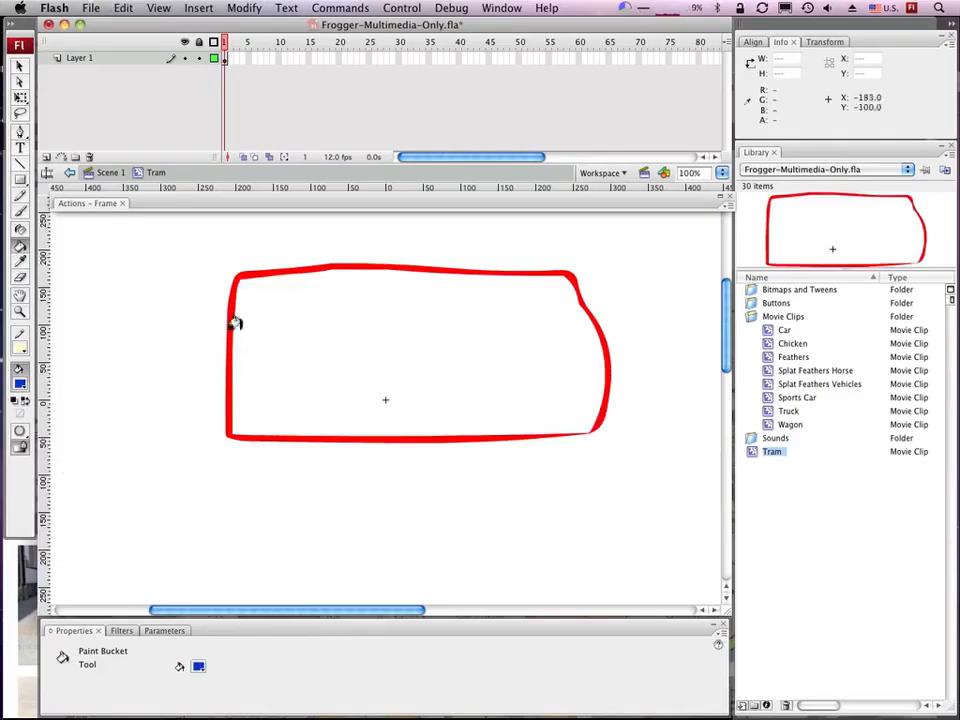
Step: Paint three yellow window outlines in a row along the upper part of the tram body with the Brush
{"action": "left_click", "coordinate": [21, 384]}
{"action": "left_click", "coordinate": [28, 383]}
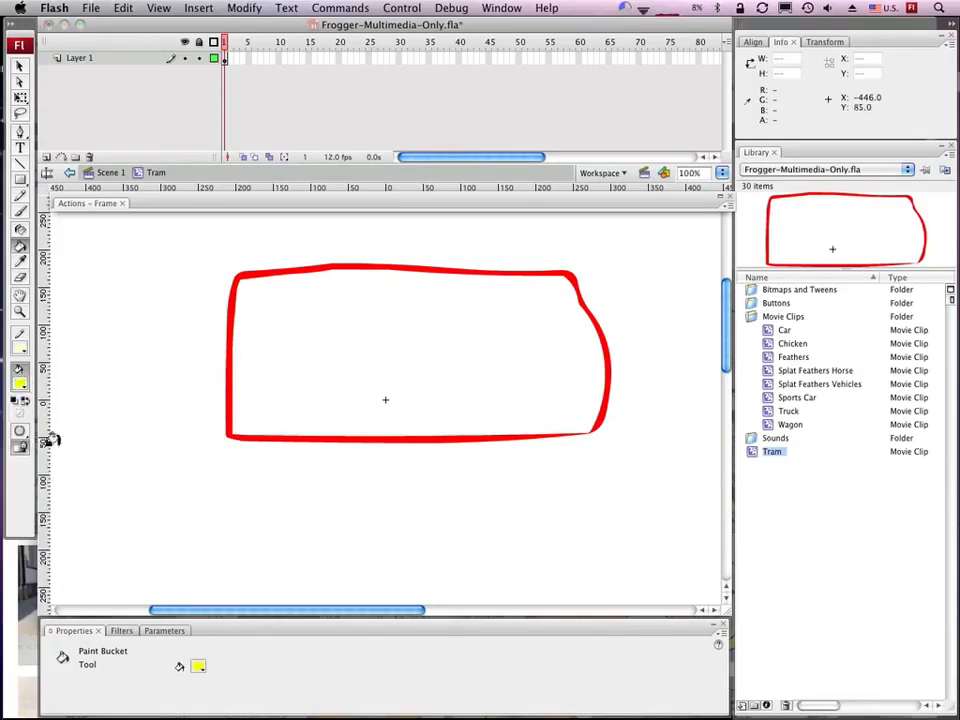
{"action": "left_click", "coordinate": [21, 213]}
{"action": "mouse_move", "coordinate": [249, 290]}
{"action": "left_mouse_down"}
{"action": "mouse_move", "coordinate": [246, 342]}
{"action": "mouse_move", "coordinate": [345, 338]}
{"action": "mouse_move", "coordinate": [346, 291]}
{"action": "mouse_move", "coordinate": [242, 285]}
{"action": "left_mouse_up"}
{"action": "mouse_move", "coordinate": [360, 310]}
{"action": "left_mouse_down"}
{"action": "mouse_move", "coordinate": [361, 348]}
{"action": "mouse_move", "coordinate": [462, 344]}
{"action": "mouse_move", "coordinate": [462, 302]}
{"action": "mouse_move", "coordinate": [366, 289]}
{"action": "left_mouse_up"}
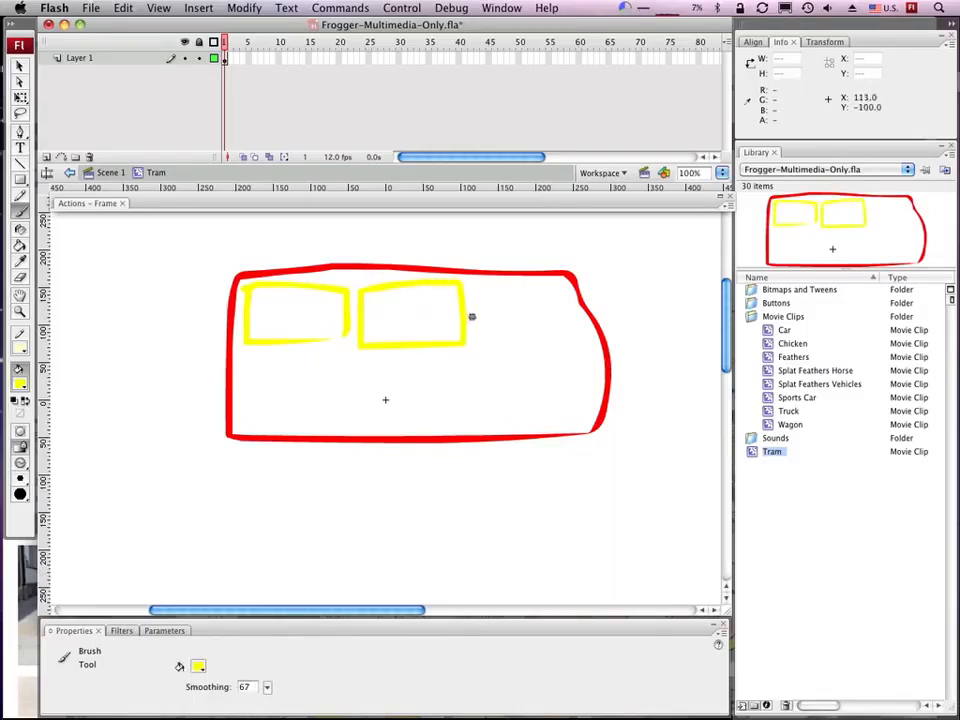
{"action": "mouse_move", "coordinate": [489, 339]}
{"action": "left_mouse_down"}
{"action": "mouse_move", "coordinate": [577, 333]}
{"action": "mouse_move", "coordinate": [559, 298]}
{"action": "mouse_move", "coordinate": [502, 293]}
{"action": "left_mouse_up"}
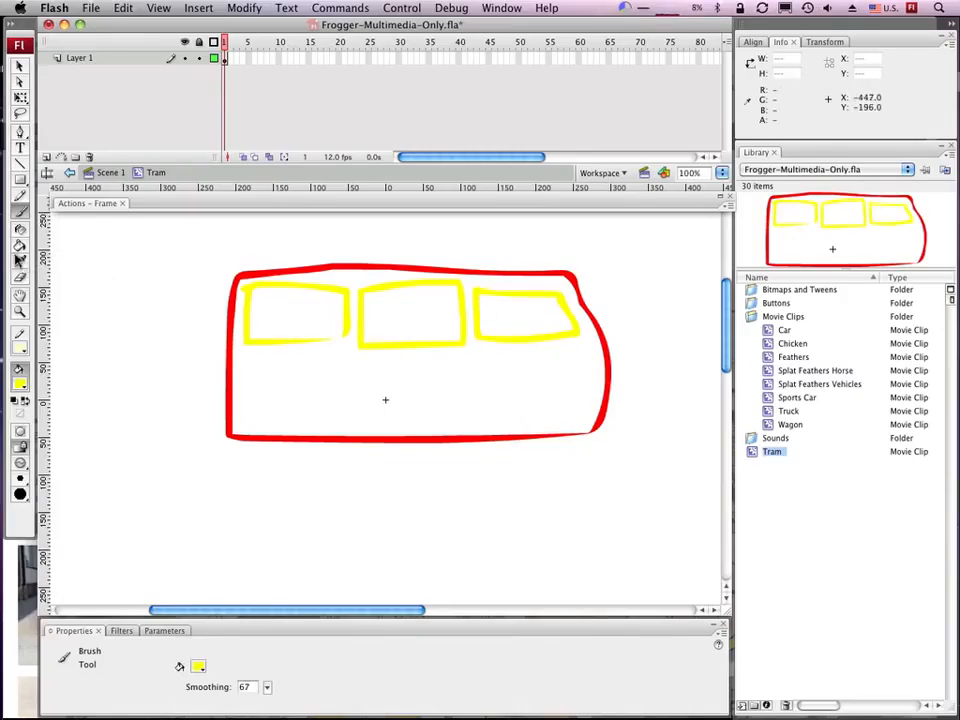
Step: Paint a dark grey double door at the rear and another at the front of the tram body, each split by a vertical line
{"action": "left_click", "coordinate": [22, 384]}
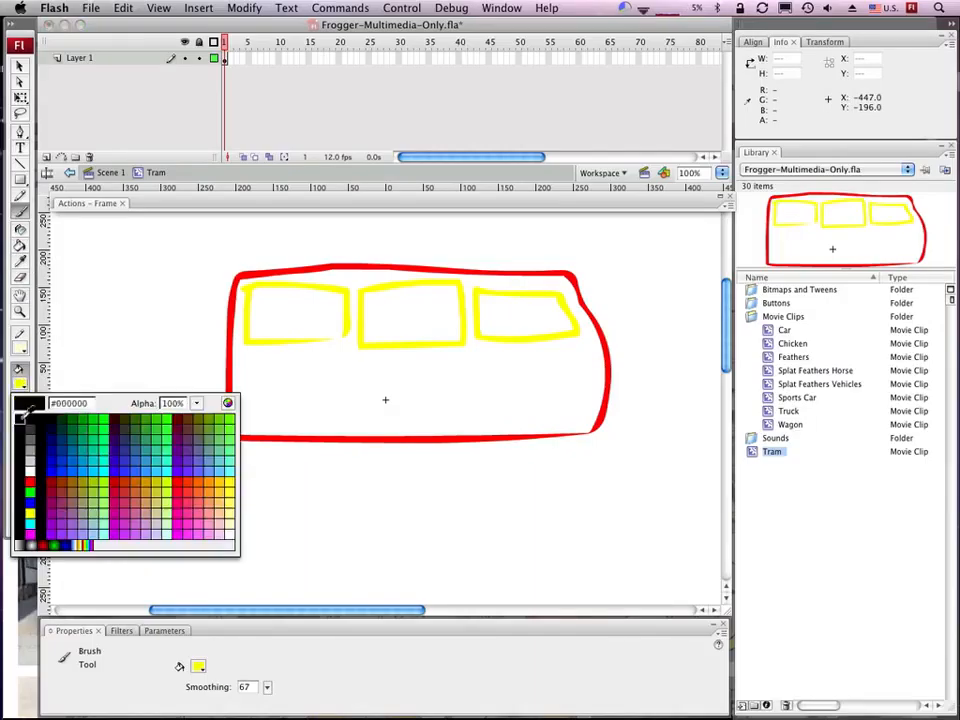
{"action": "left_click", "coordinate": [32, 425]}
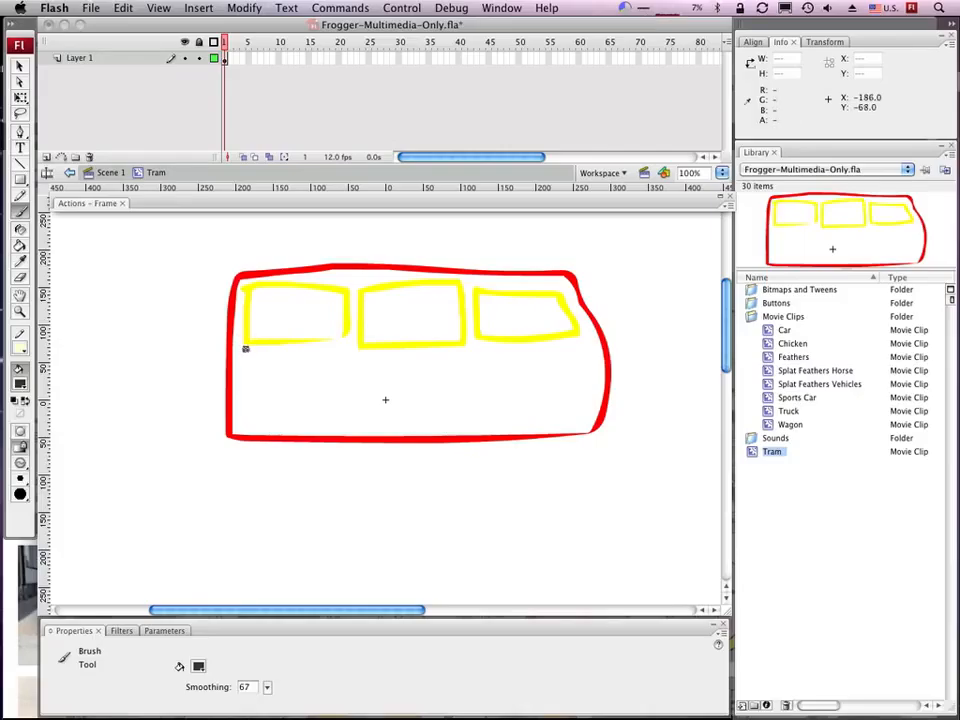
{"action": "mouse_move", "coordinate": [245, 346]}
{"action": "left_mouse_down"}
{"action": "mouse_move", "coordinate": [247, 425]}
{"action": "mouse_move", "coordinate": [322, 421]}
{"action": "mouse_move", "coordinate": [332, 368]}
{"action": "left_mouse_up"}
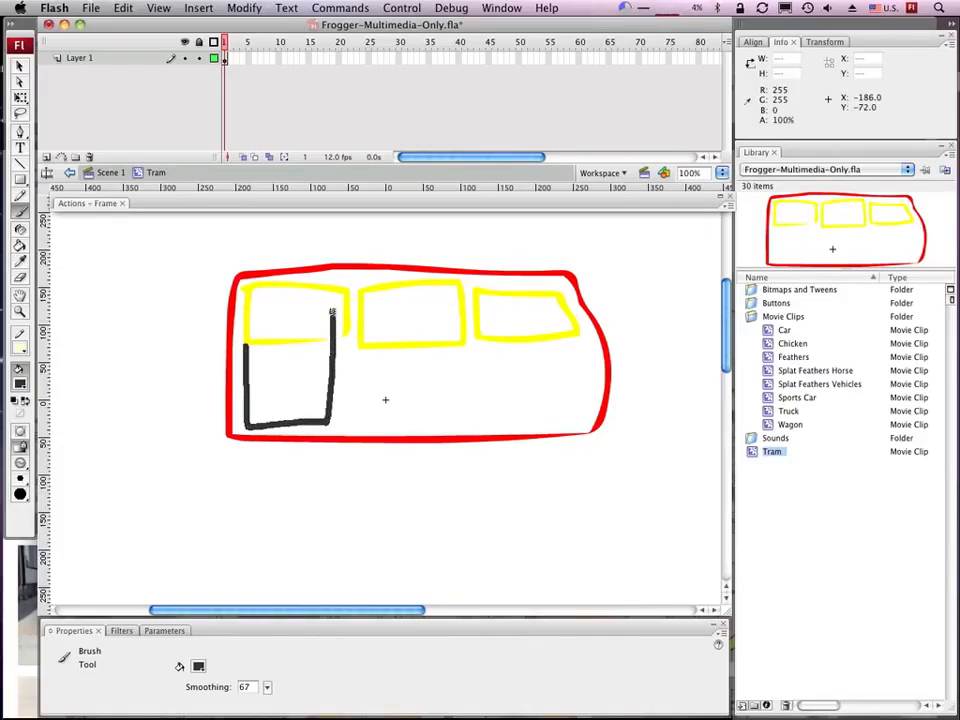
{"action": "mouse_move", "coordinate": [332, 313]}
{"action": "left_mouse_down"}
{"action": "mouse_move", "coordinate": [291, 289]}
{"action": "mouse_move", "coordinate": [261, 286]}
{"action": "mouse_move", "coordinate": [246, 342]}
{"action": "left_mouse_up"}
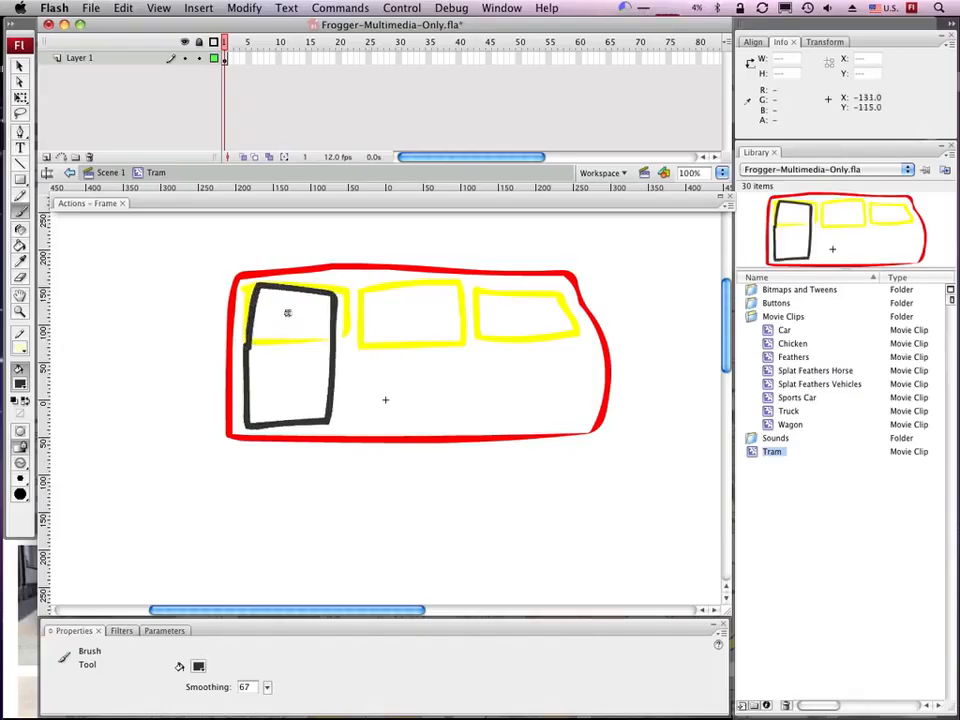
{"action": "left_click_drag", "start_coordinate": [294, 291], "coordinate": [290, 420]}
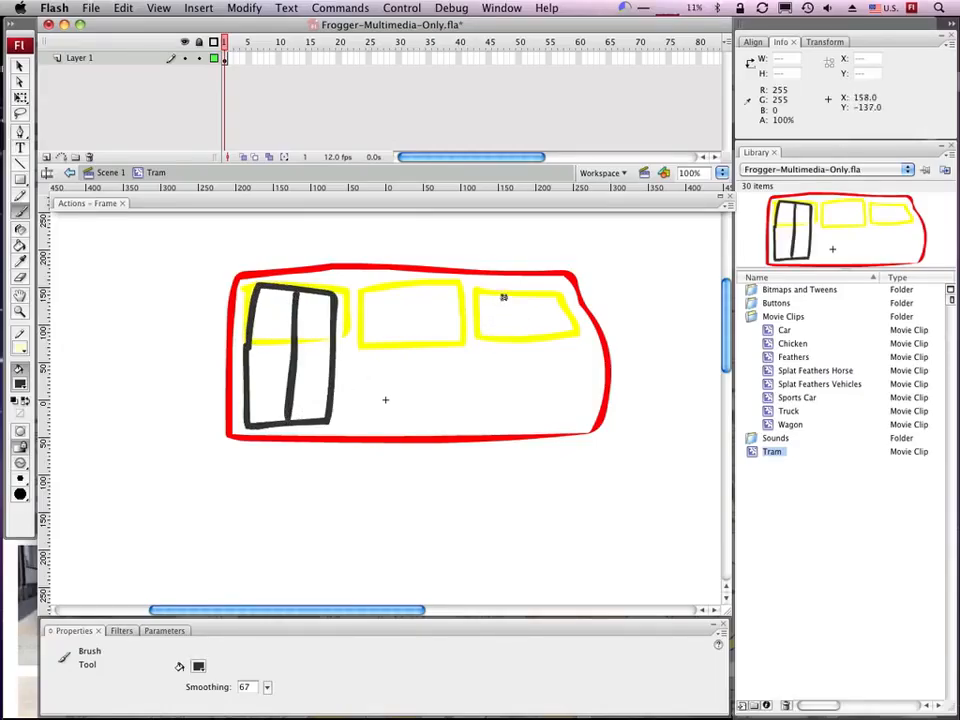
{"action": "mouse_move", "coordinate": [503, 297]}
{"action": "left_mouse_down"}
{"action": "mouse_move", "coordinate": [504, 420]}
{"action": "mouse_move", "coordinate": [560, 421]}
{"action": "mouse_move", "coordinate": [553, 308]}
{"action": "mouse_move", "coordinate": [529, 296]}
{"action": "mouse_move", "coordinate": [498, 300]}
{"action": "mouse_move", "coordinate": [521, 306]}
{"action": "mouse_move", "coordinate": [528, 424]}
{"action": "left_mouse_up"}
Step: Paint a dark grey pantograph on the roof above the front door and a yellow headlight on the tram's rounded front
{"action": "left_click_drag", "start_coordinate": [725, 317], "coordinate": [722, 303]}
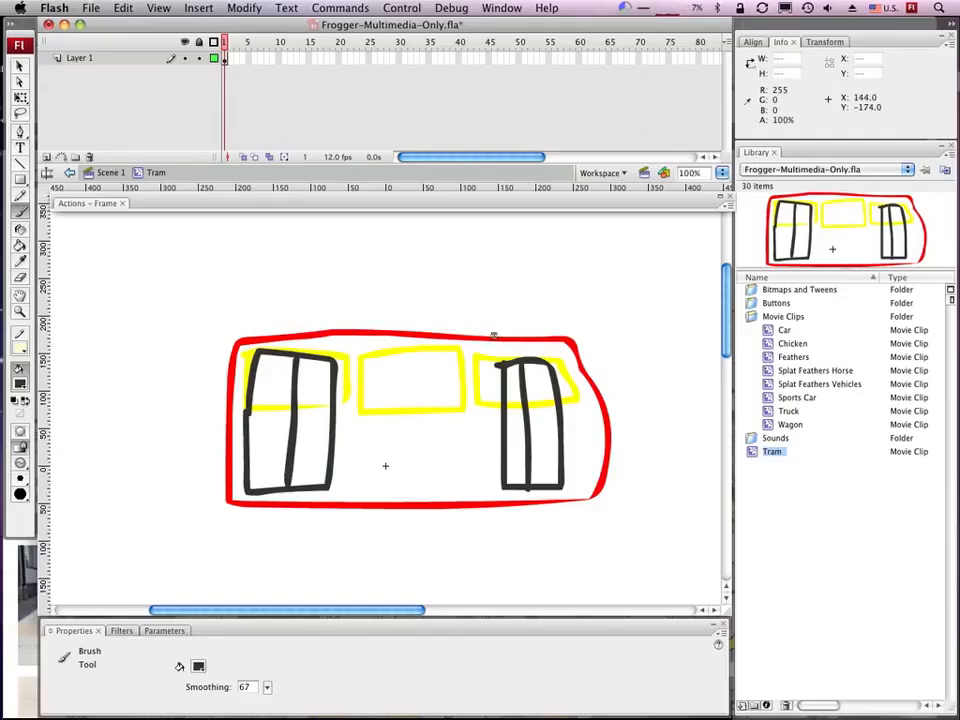
{"action": "mouse_move", "coordinate": [520, 293]}
{"action": "left_mouse_down"}
{"action": "mouse_move", "coordinate": [546, 340]}
{"action": "mouse_move", "coordinate": [443, 246]}
{"action": "left_mouse_up"}
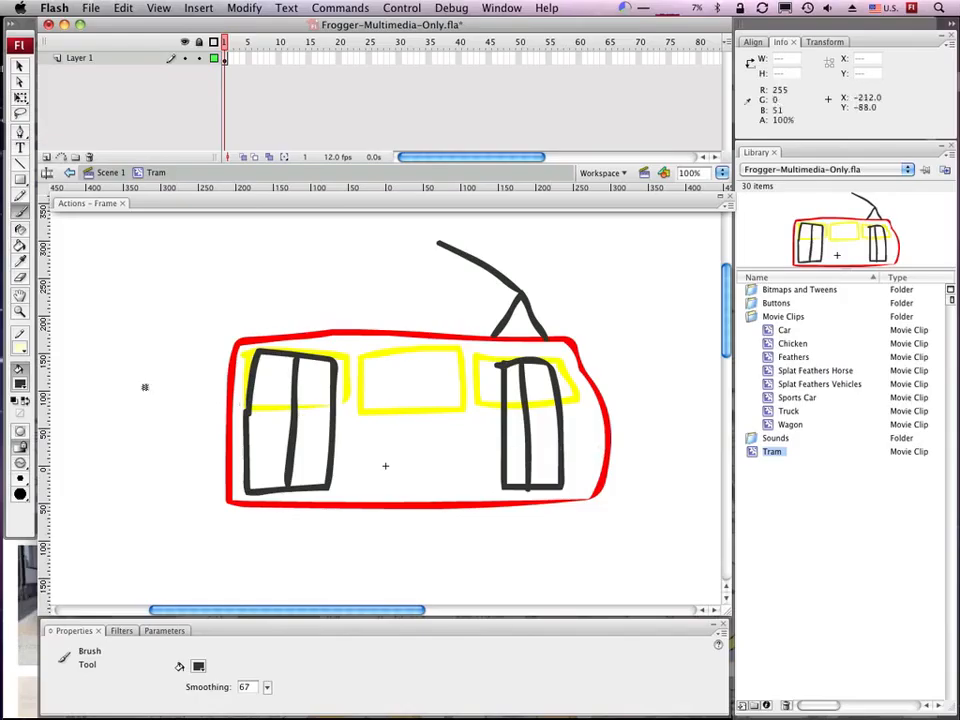
{"action": "left_click", "coordinate": [20, 347]}
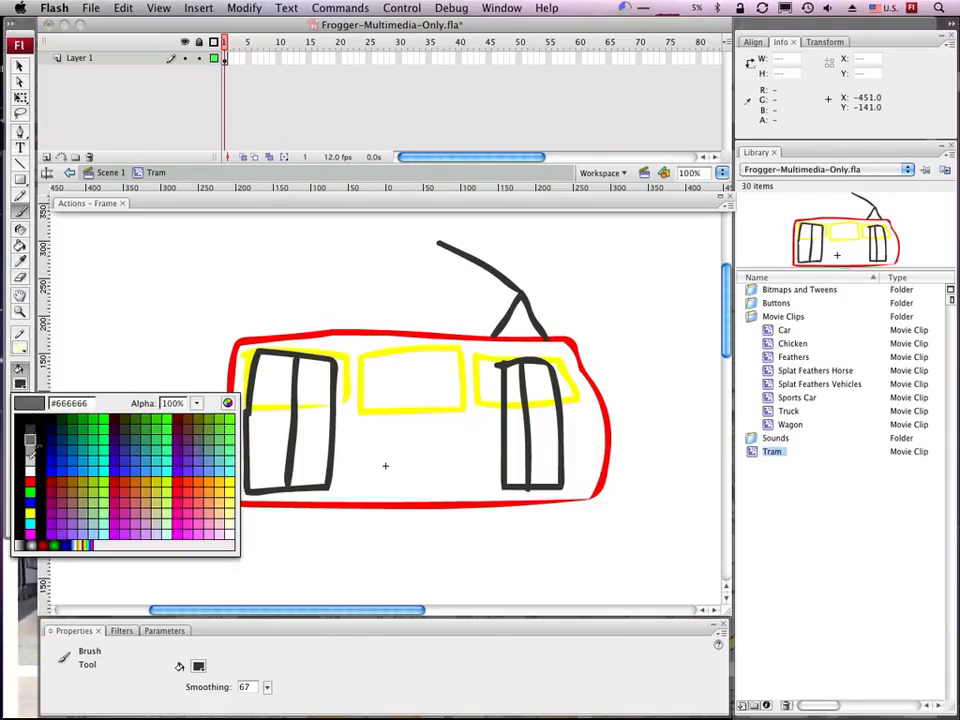
{"action": "left_click", "coordinate": [35, 503]}
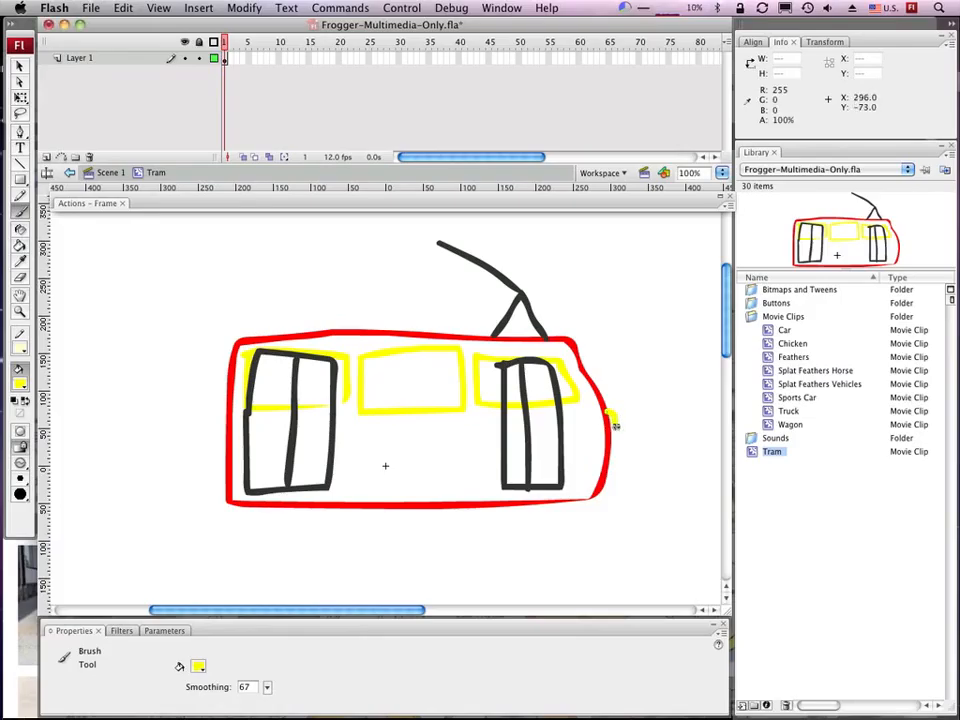
{"action": "left_click_drag", "start_coordinate": [606, 425], "coordinate": [612, 456]}
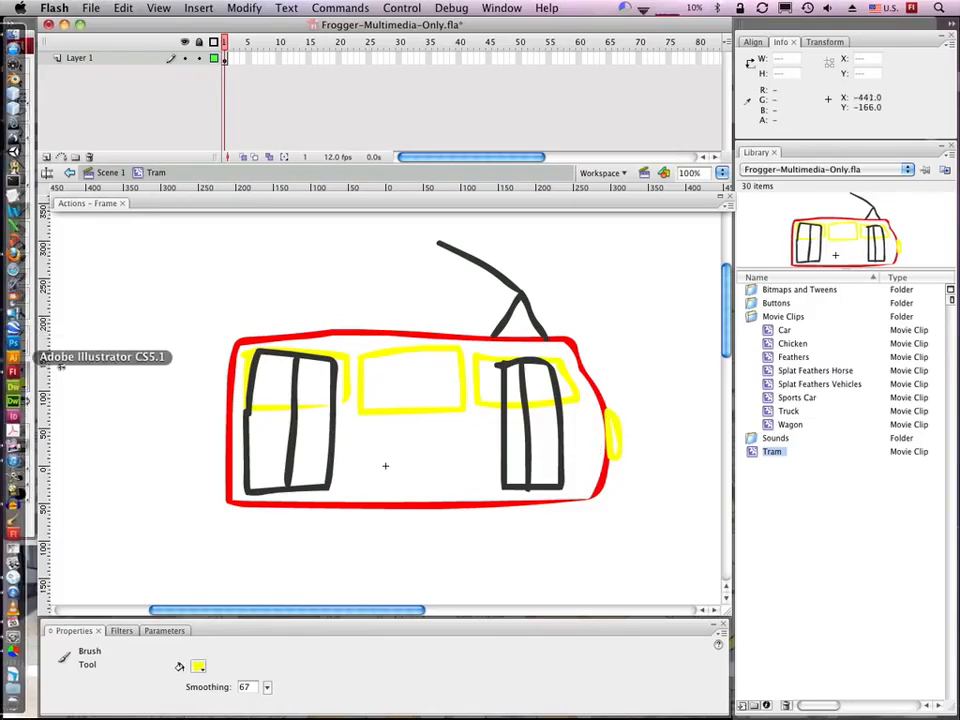
Step: Paint a bumper and coupling hook in dark red #CC0000 on the tram's rear end with the Brush
{"action": "left_click", "coordinate": [19, 383]}
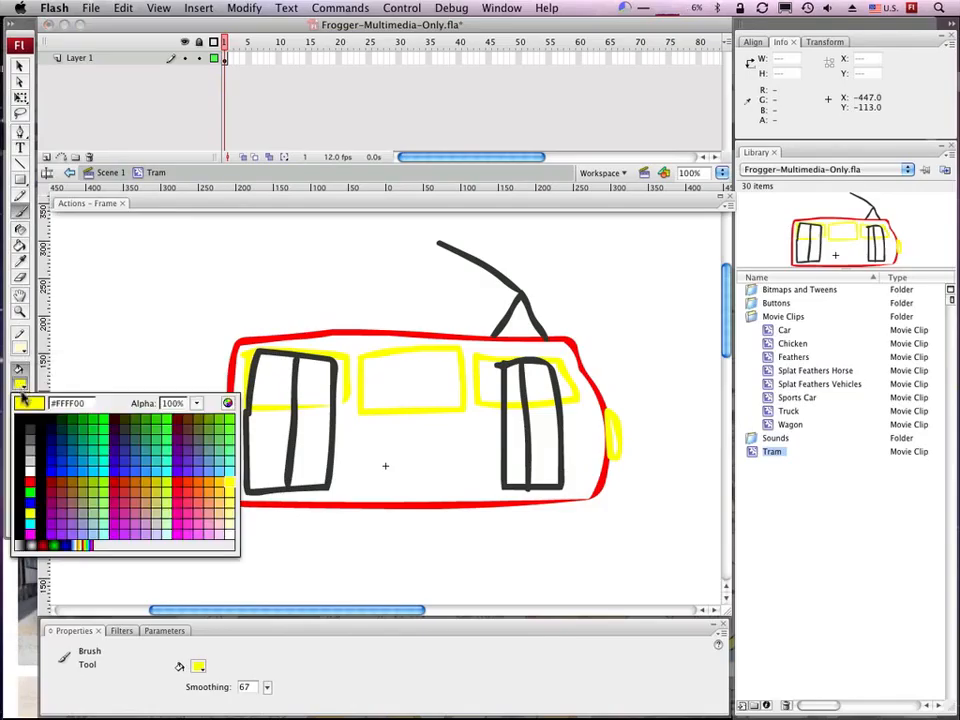
{"action": "left_click", "coordinate": [126, 479]}
{"action": "left_click_drag", "start_coordinate": [221, 417], "coordinate": [223, 482]}
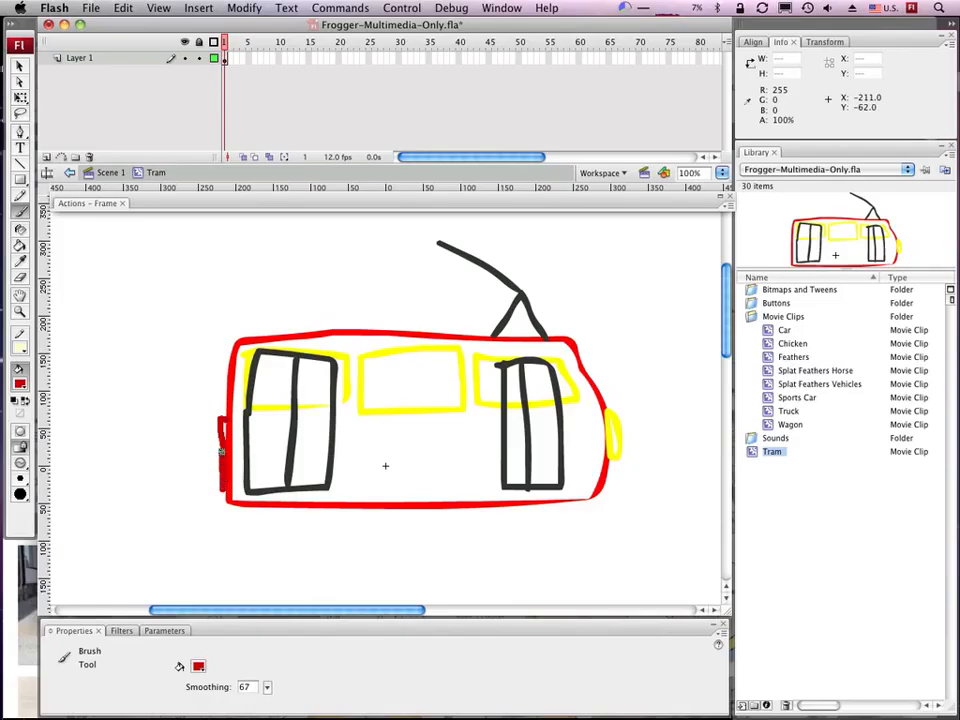
{"action": "left_click_drag", "start_coordinate": [218, 430], "coordinate": [207, 477]}
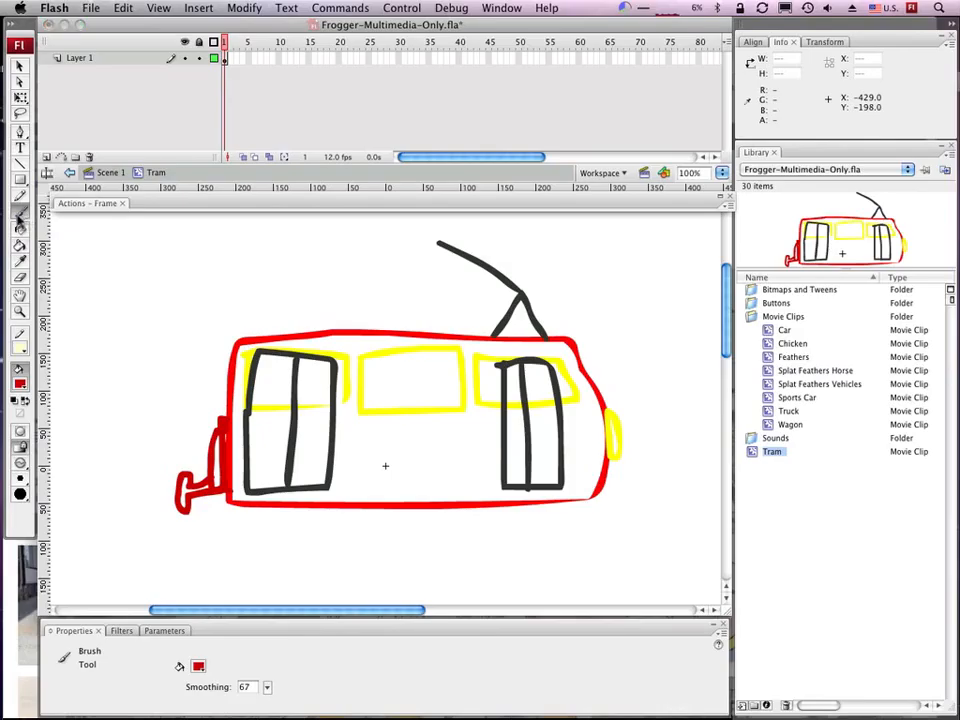
Step: Paint a light grey passenger in the middle window: an oval crossed by a horizontal stroke, with a small square beside it
{"action": "left_click", "coordinate": [19, 383]}
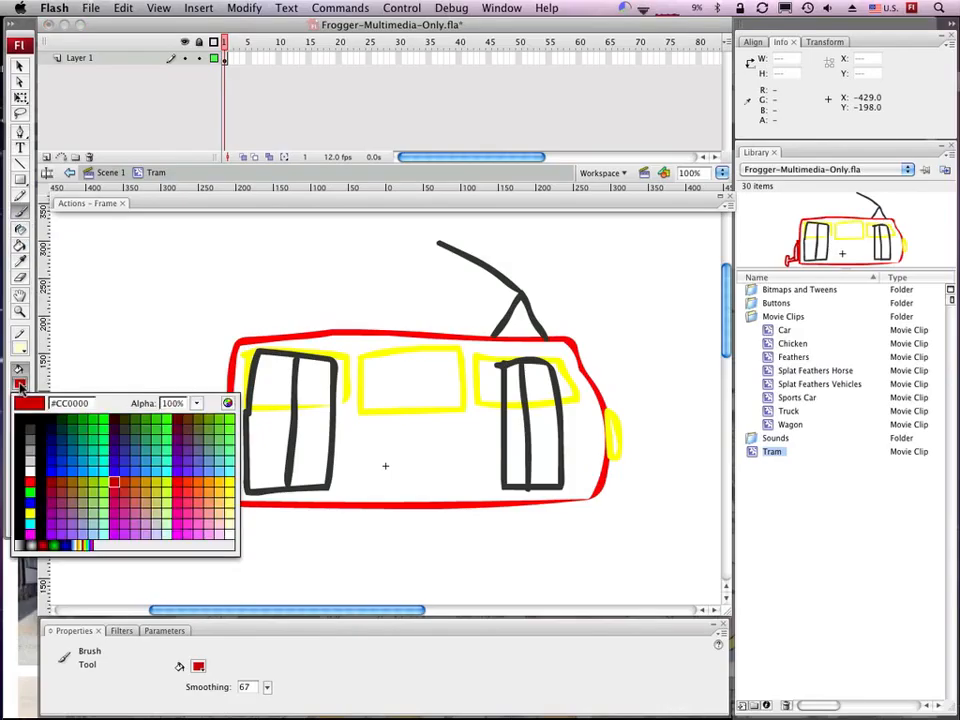
{"action": "left_click", "coordinate": [37, 447]}
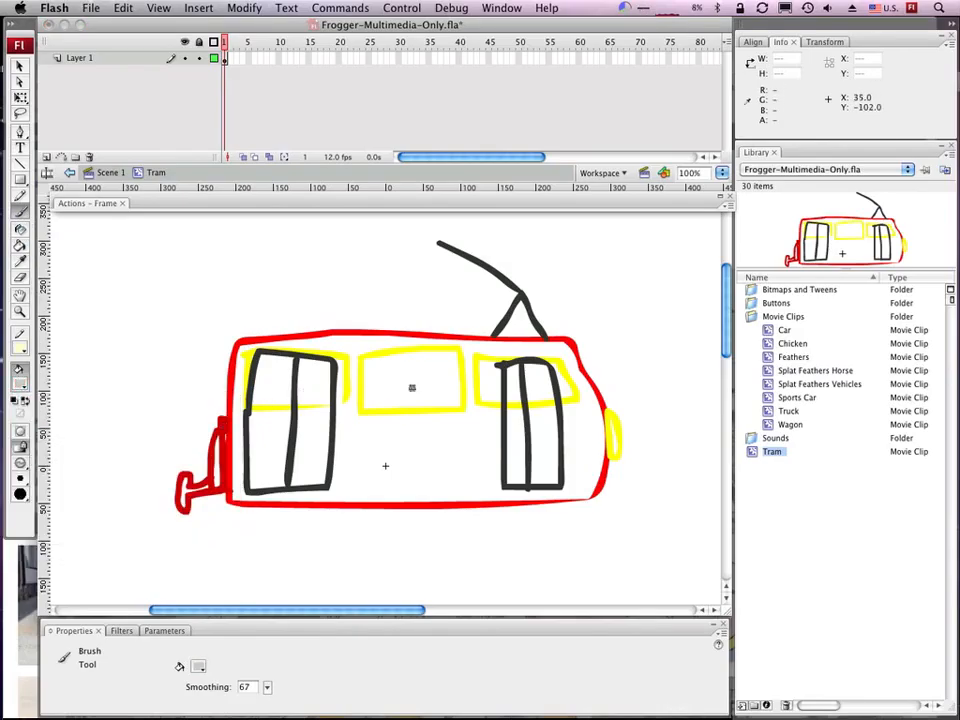
{"action": "mouse_move", "coordinate": [403, 384]}
{"action": "left_mouse_down"}
{"action": "mouse_move", "coordinate": [388, 395]}
{"action": "mouse_move", "coordinate": [426, 386]}
{"action": "mouse_move", "coordinate": [388, 393]}
{"action": "left_mouse_up"}
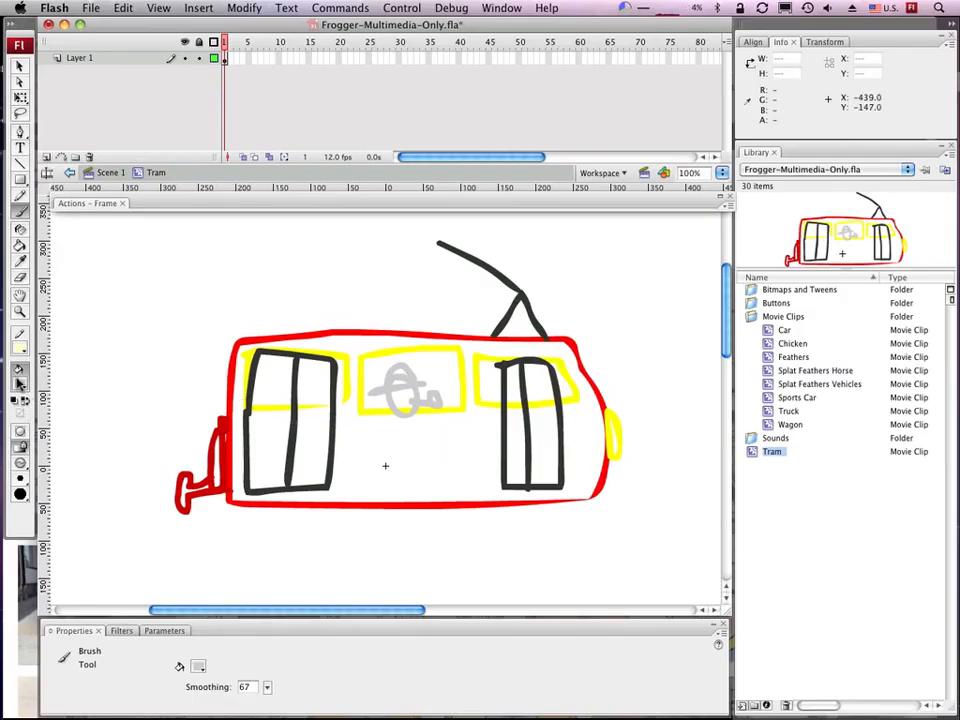
Step: Fill the tram body around the windows and doors with pinkish red #FF3366 using the Paint Bucket
{"action": "left_click", "coordinate": [20, 372]}
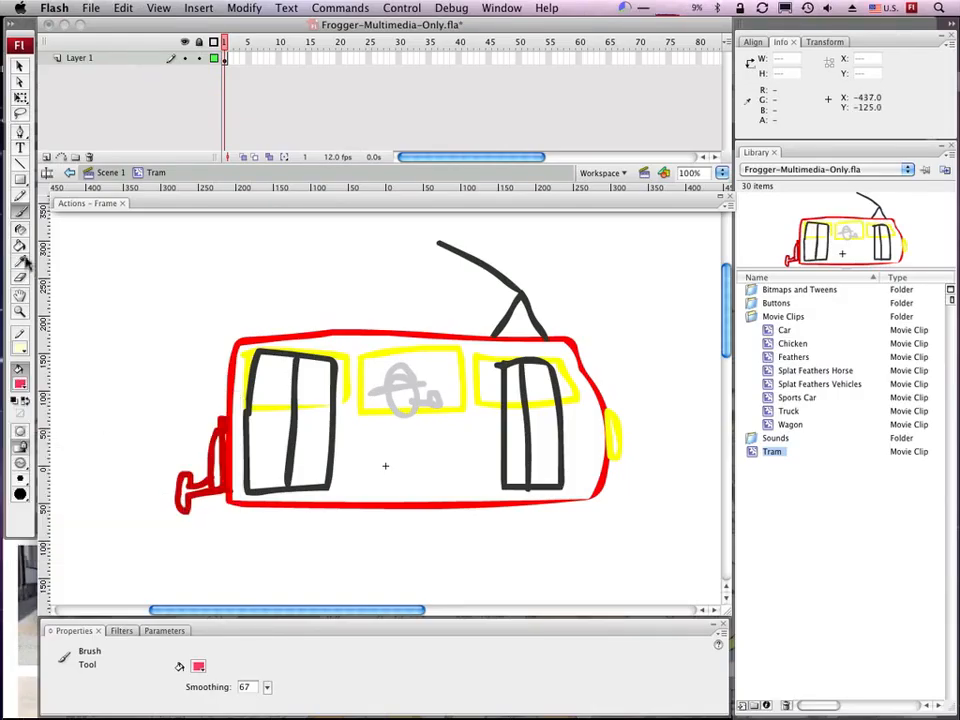
{"action": "key", "text": "k"}
{"action": "left_click", "coordinate": [424, 448]}
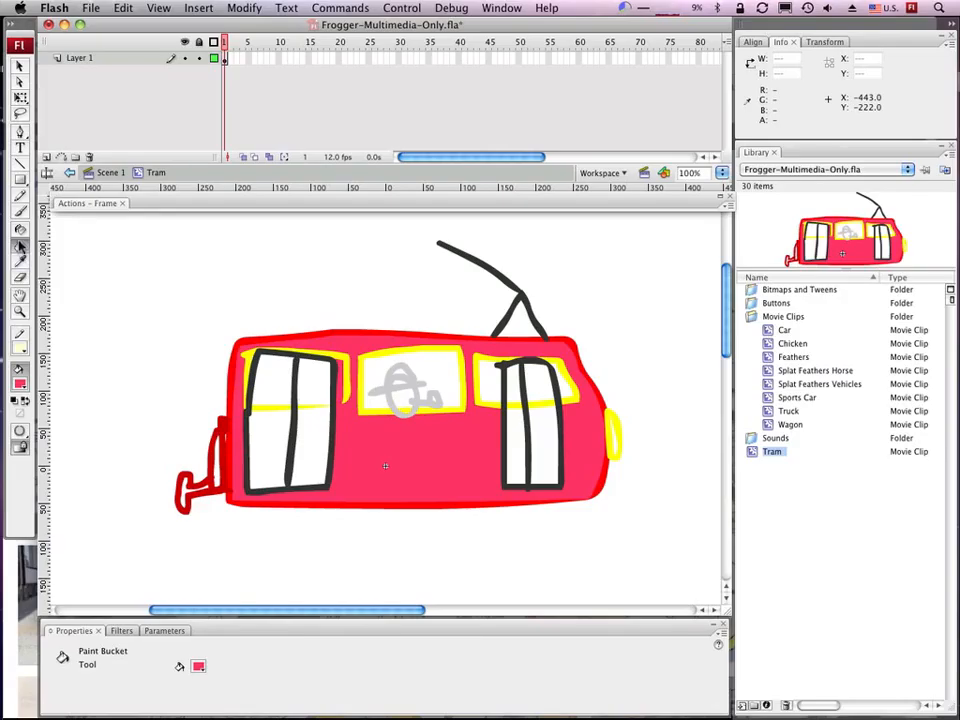
Step: Paint four mid-grey wheels about 65 px wide under the body with the Brush, one pair below each door
{"action": "left_click", "coordinate": [20, 211]}
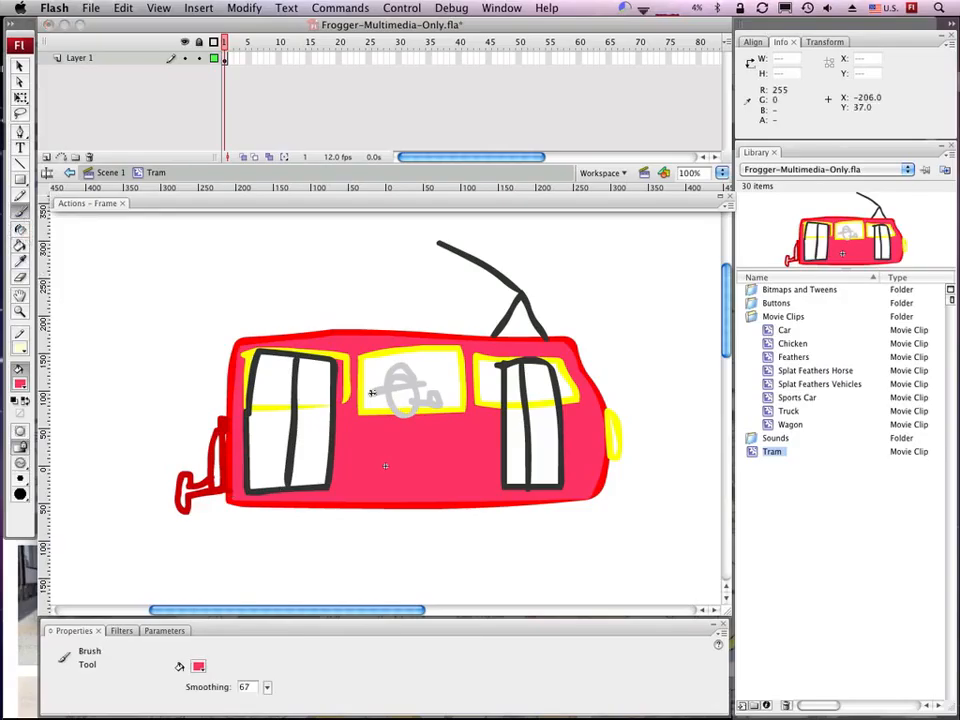
{"action": "left_click", "coordinate": [20, 383]}
{"action": "left_click", "coordinate": [30, 439]}
{"action": "mouse_move", "coordinate": [249, 510]}
{"action": "left_mouse_down"}
{"action": "mouse_move", "coordinate": [288, 522]}
{"action": "mouse_move", "coordinate": [283, 507]}
{"action": "mouse_move", "coordinate": [313, 537]}
{"action": "mouse_move", "coordinate": [340, 508]}
{"action": "left_mouse_up"}
{"action": "left_click_drag", "start_coordinate": [481, 511], "coordinate": [516, 509]}
{"action": "left_click_drag", "start_coordinate": [526, 509], "coordinate": [571, 524]}
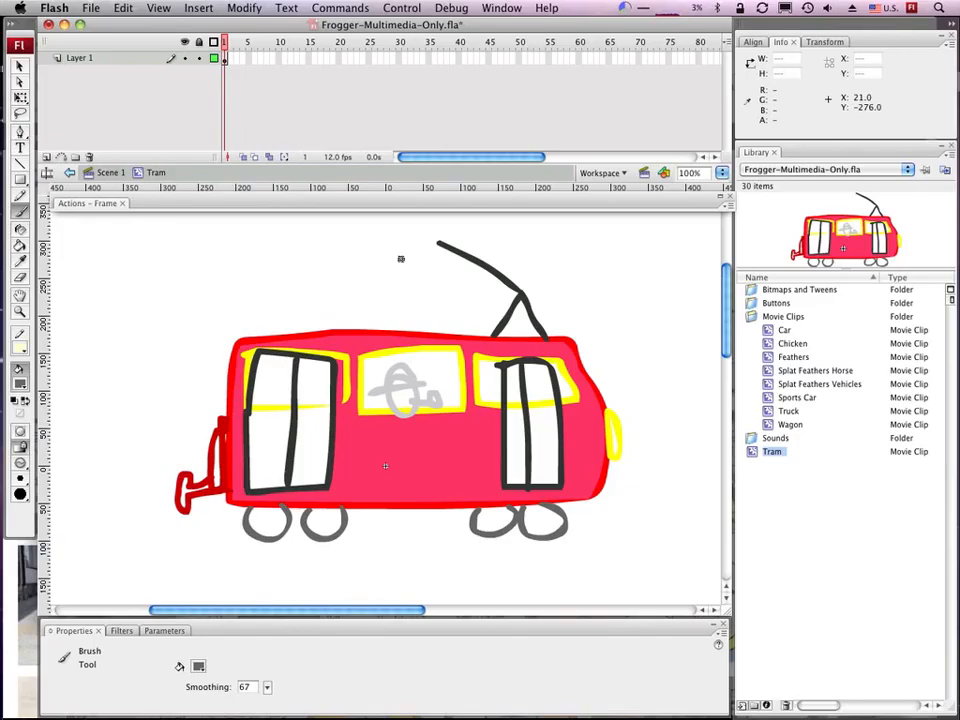
Step: Add two layers above the artwork and rename the artwork layer Tram Main
{"action": "left_click", "coordinate": [44, 157]}
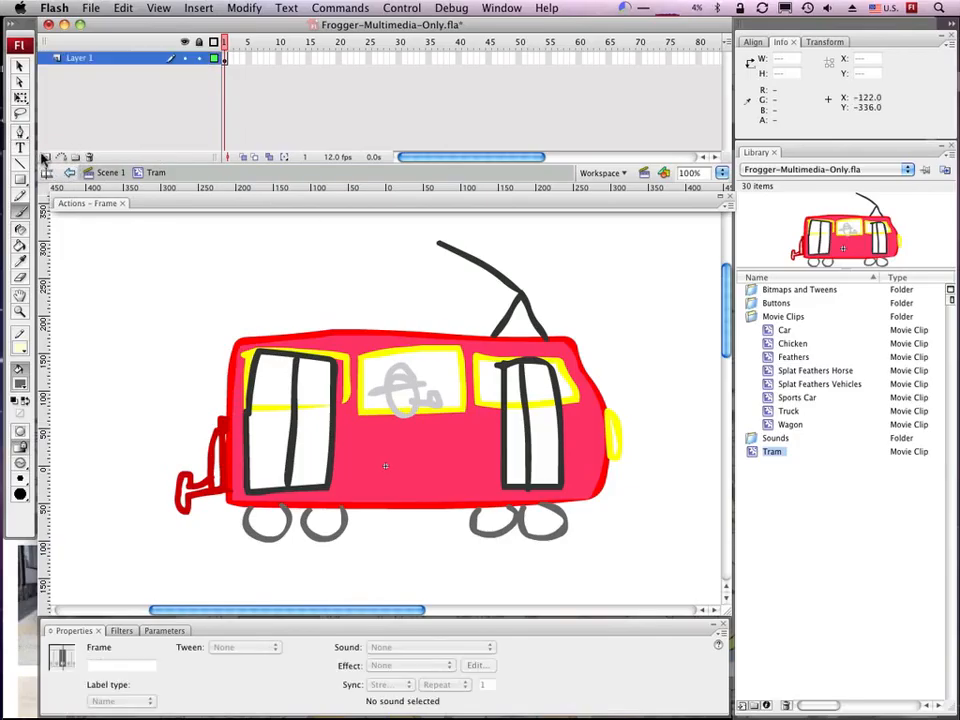
{"action": "left_click", "coordinate": [44, 157]}
{"action": "left_click", "coordinate": [44, 157]}
{"action": "left_click", "coordinate": [79, 88]}
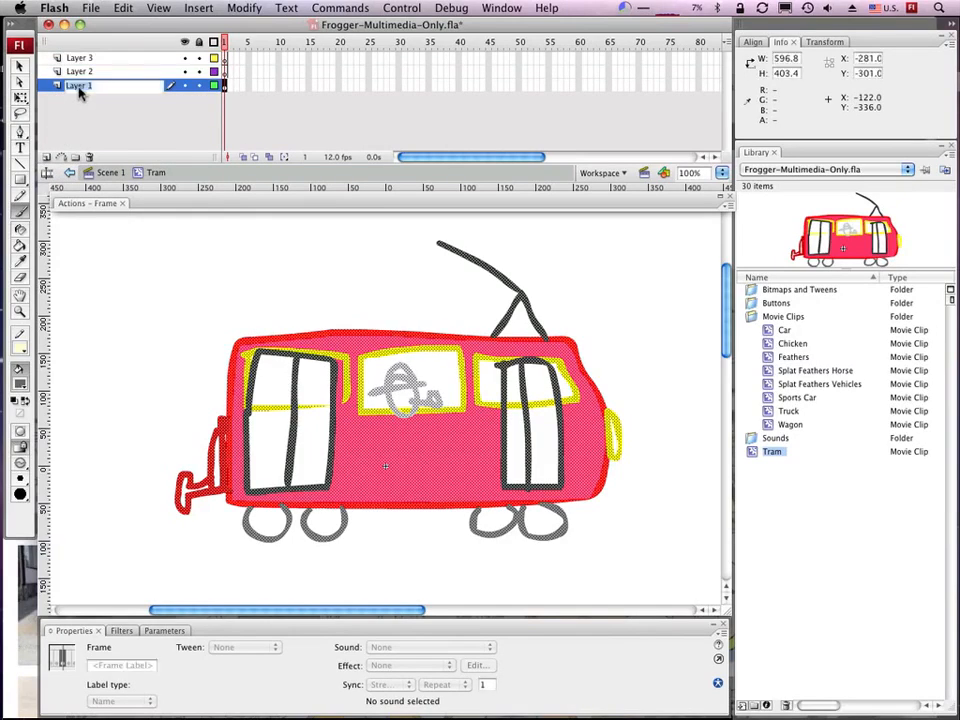
{"action": "type", "text": "Tram Main"}
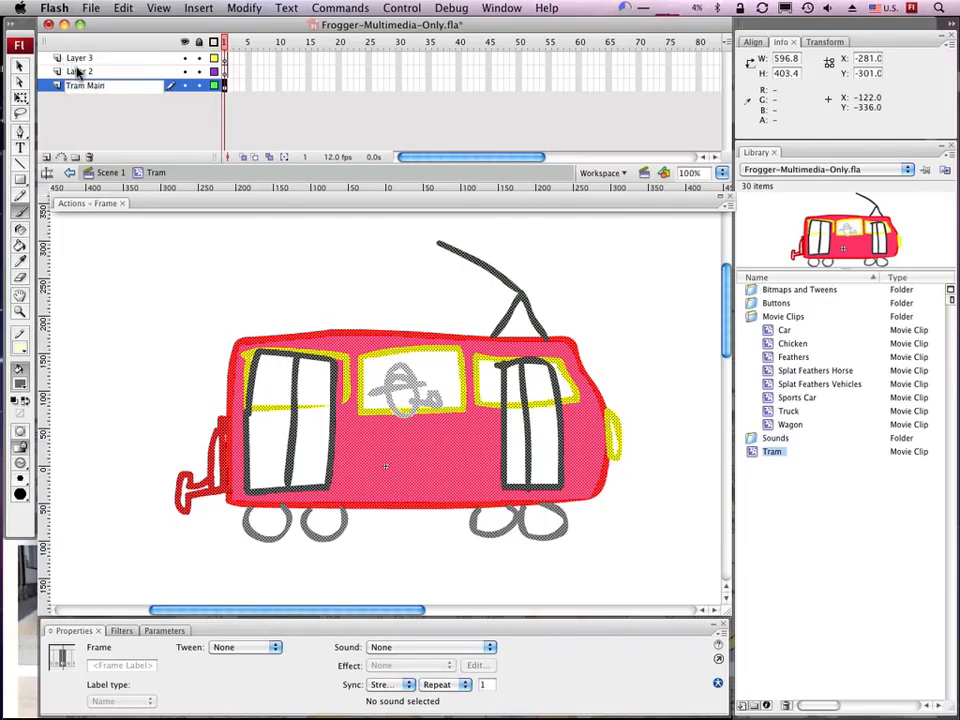
Step: Rename the middle layer Wheels and the uppermost layer Sparks
{"action": "double_click", "coordinate": [80, 72]}
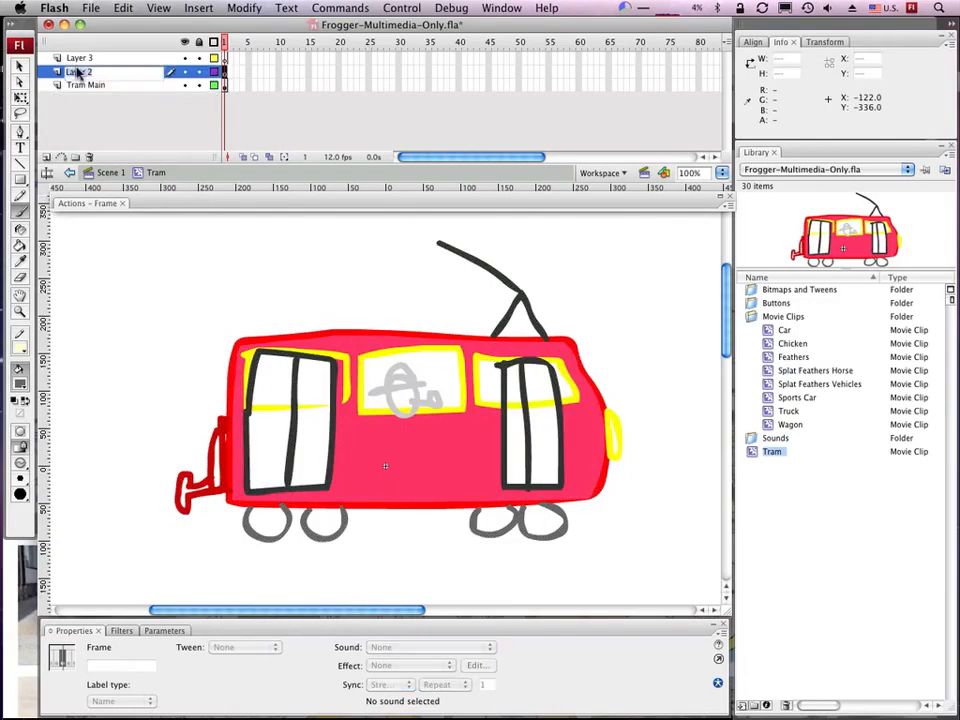
{"action": "type", "text": "Wheels"}
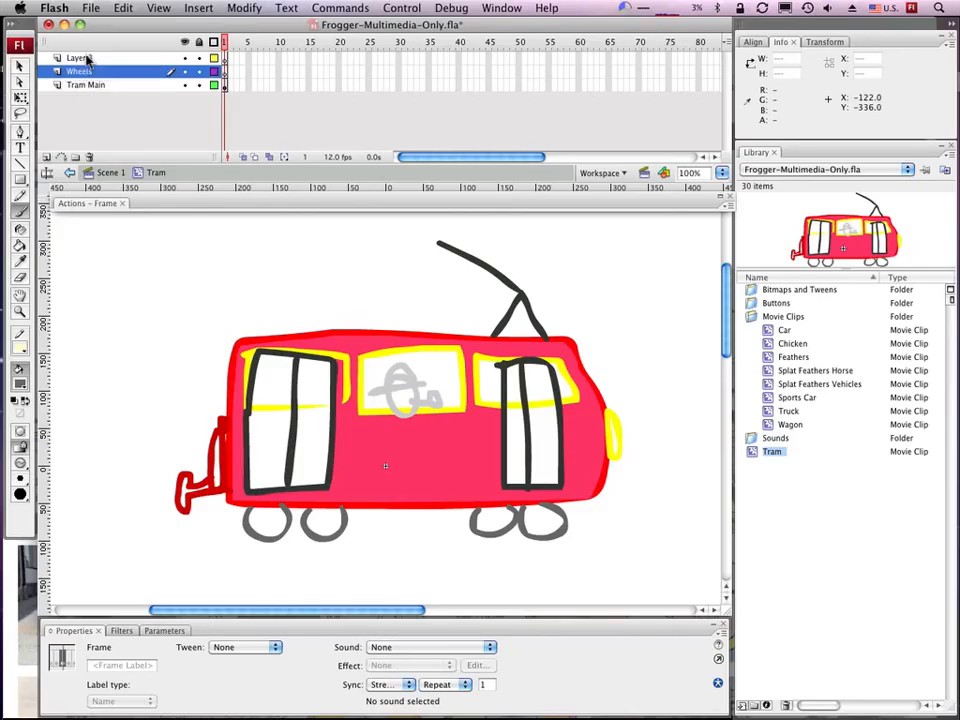
{"action": "double_click", "coordinate": [85, 58]}
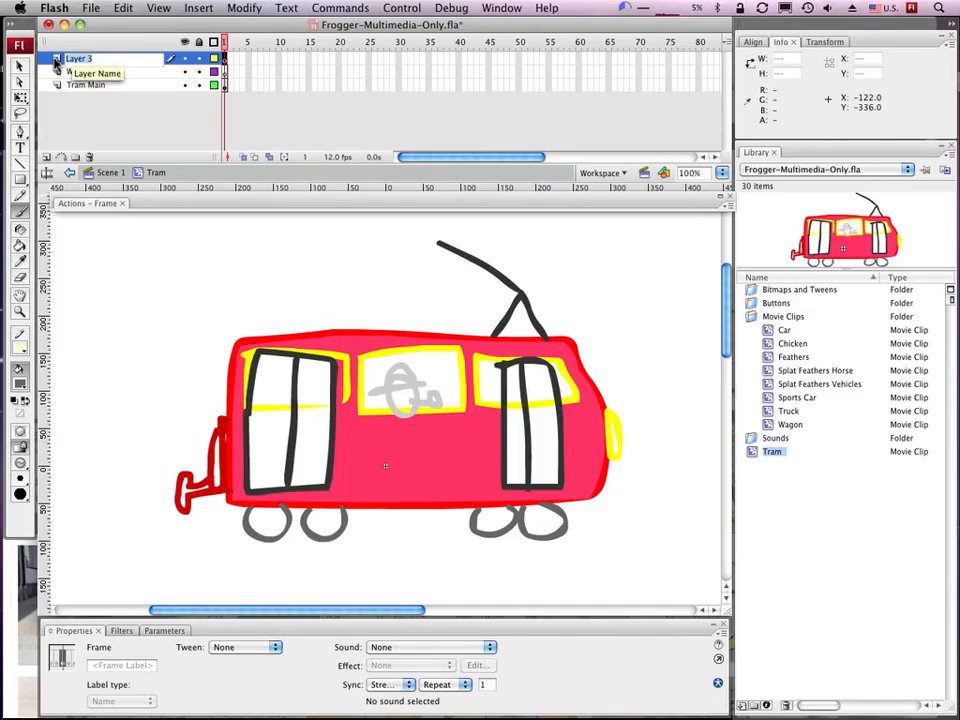
{"action": "type", "text": "Sparks"}
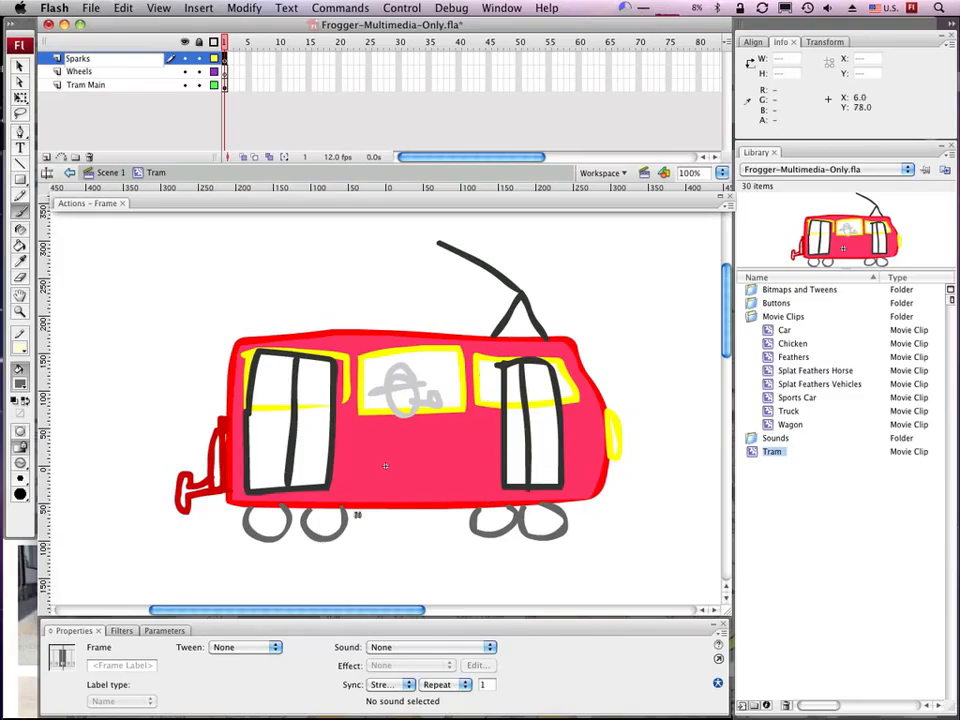
Step: Cut the four wheels from the Tram Main layer and paste them in place on the Wheels layer
{"action": "left_click", "coordinate": [19, 65]}
{"action": "left_click", "coordinate": [143, 218]}
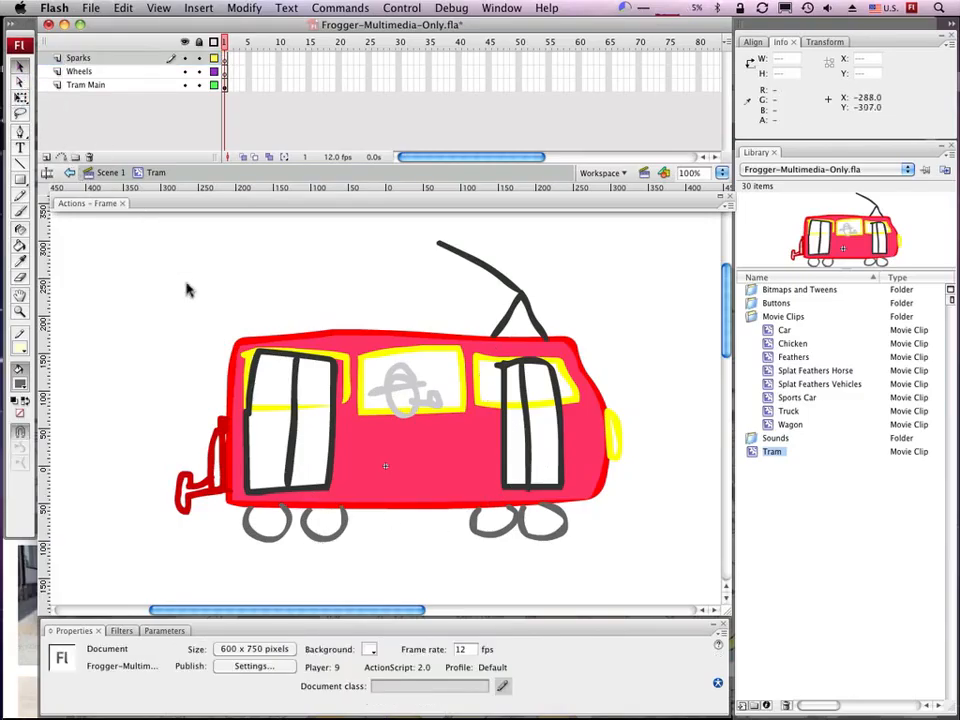
{"action": "left_click", "coordinate": [253, 538]}
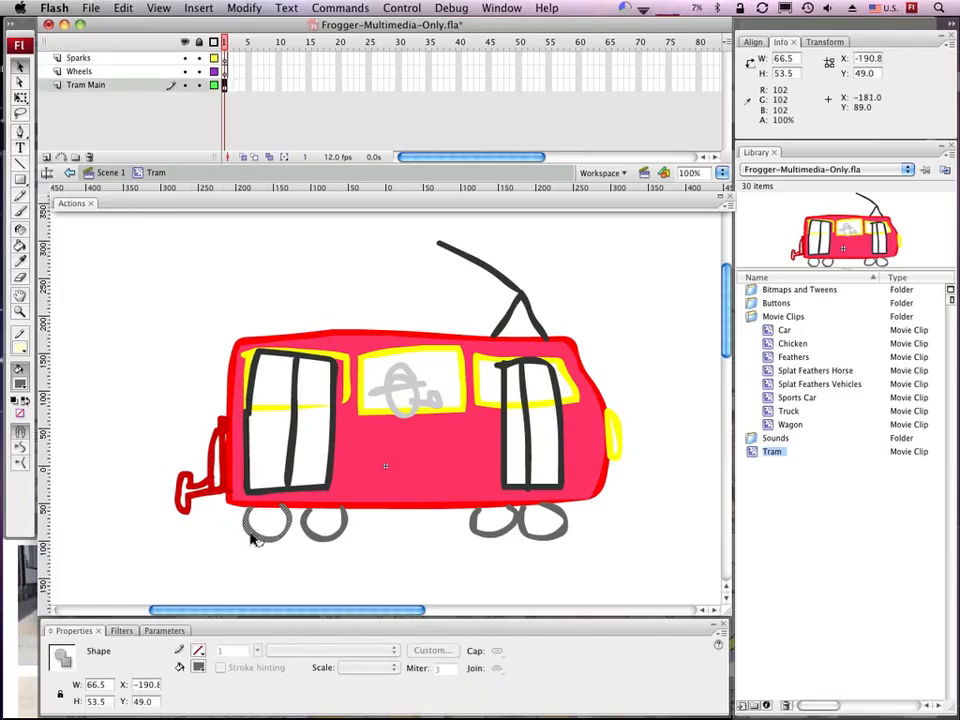
{"action": "left_click", "coordinate": [314, 538], "text": "shift"}
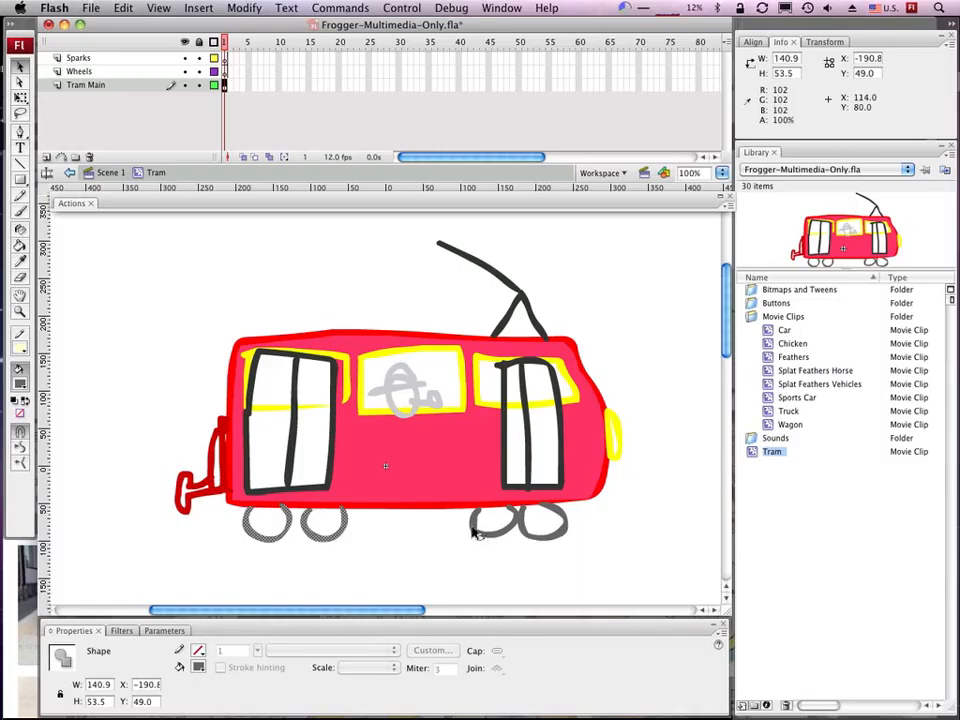
{"action": "left_click", "coordinate": [477, 522], "text": "shift"}
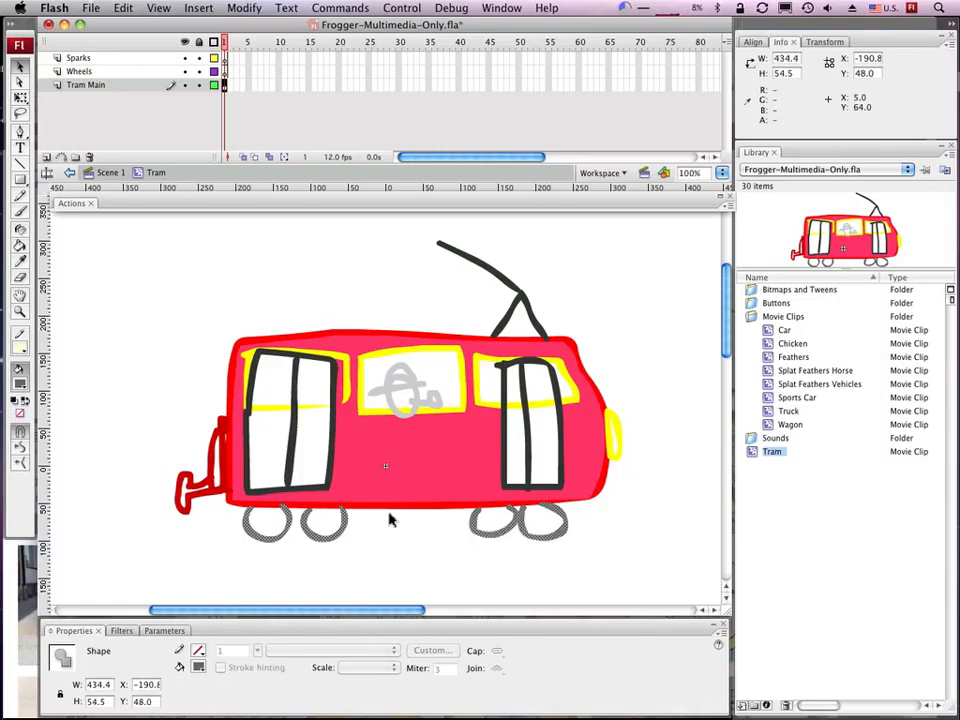
{"action": "key", "text": "super+x"}
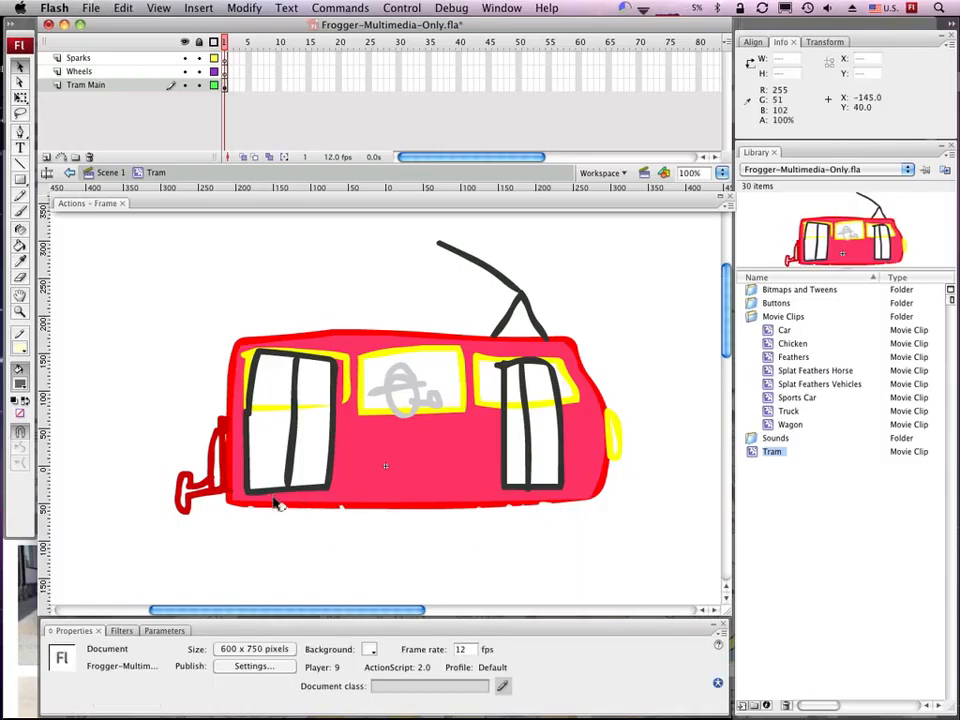
{"action": "left_click", "coordinate": [80, 71]}
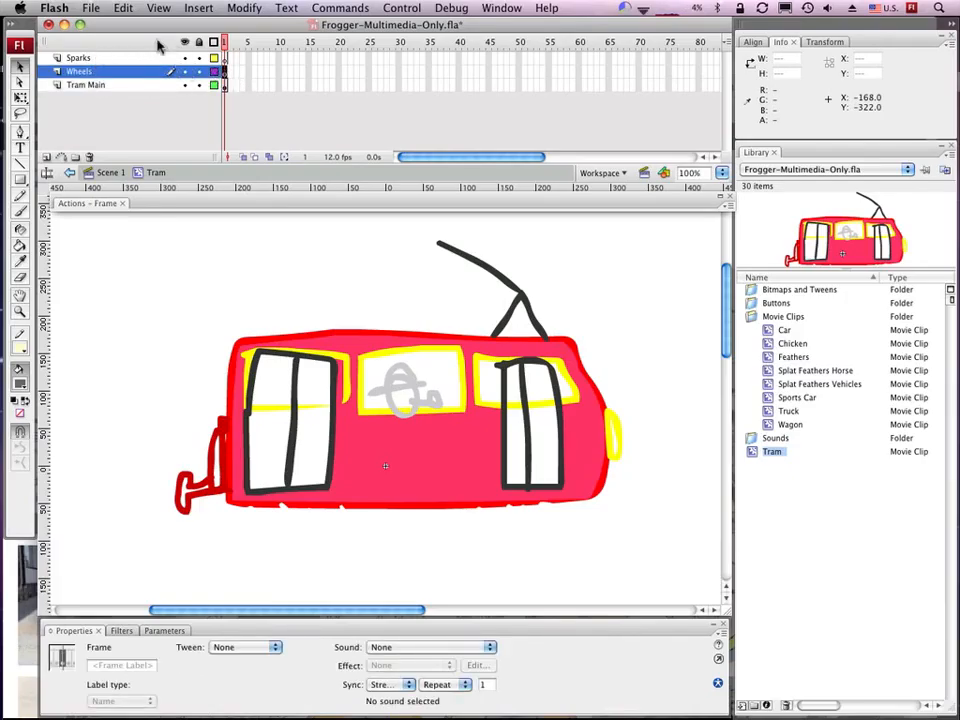
{"action": "left_click", "coordinate": [122, 8]}
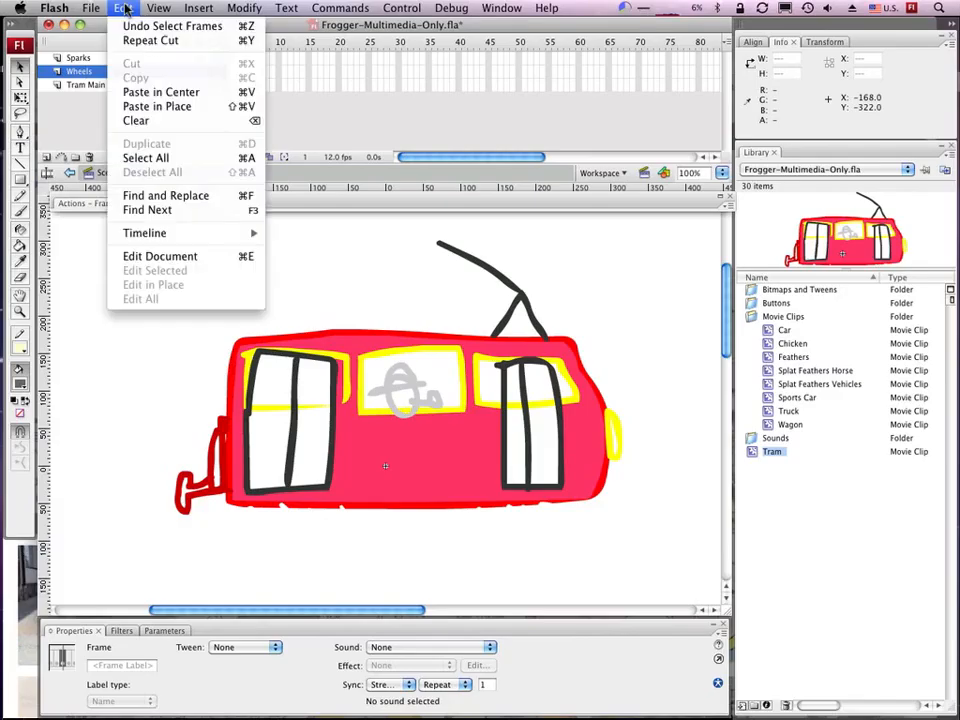
{"action": "left_click", "coordinate": [130, 106]}
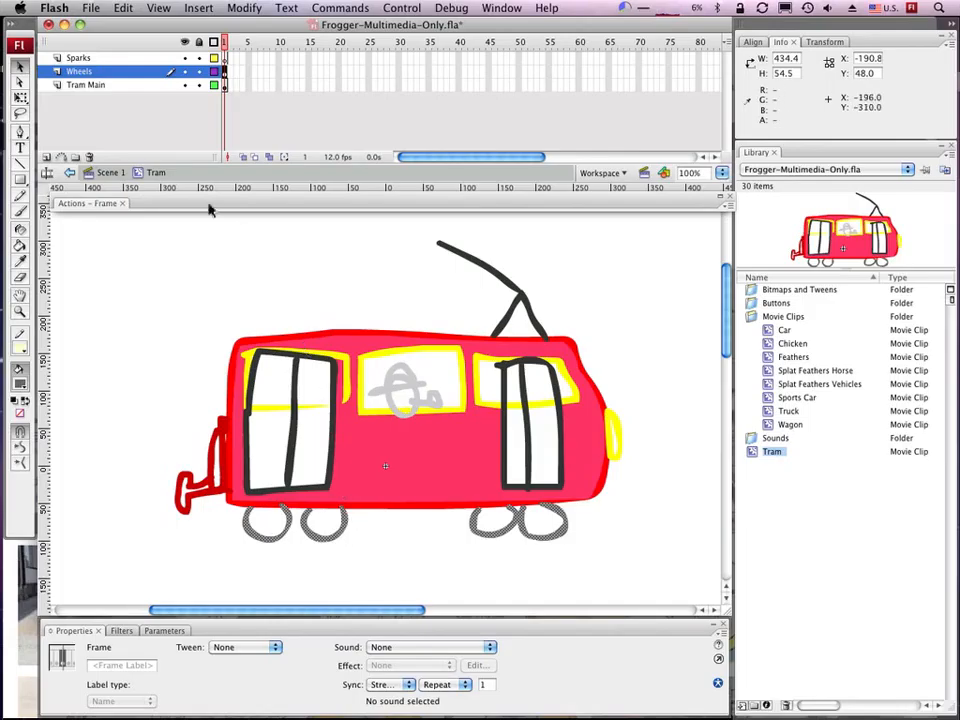
Step: Add a layer above Wheels, then name the existing wheel layer Wheels 1 and the new one Wheels 2
{"action": "left_click", "coordinate": [46, 157]}
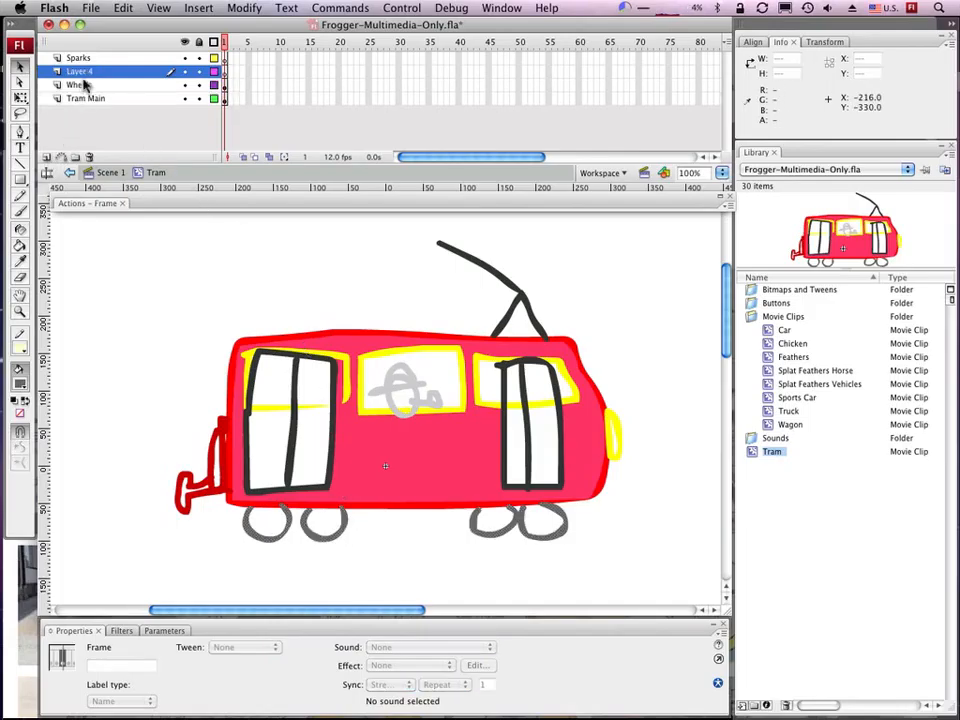
{"action": "left_click", "coordinate": [92, 88]}
{"action": "key", "text": "Right"}
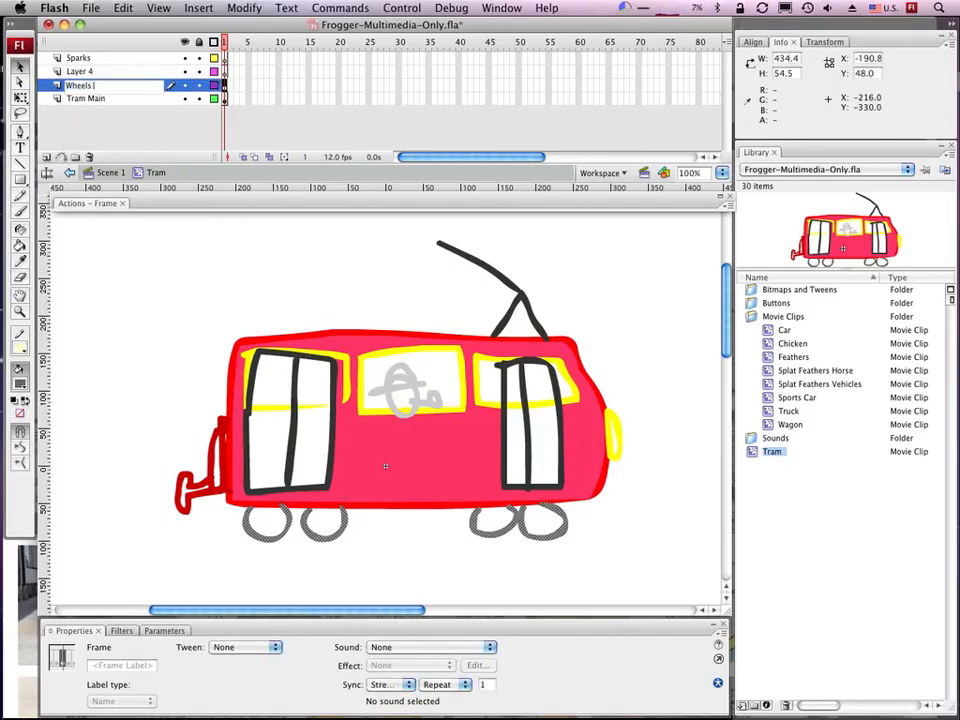
{"action": "type", "text": "1"}
{"action": "left_click", "coordinate": [80, 74]}
{"action": "double_click", "coordinate": [97, 74]}
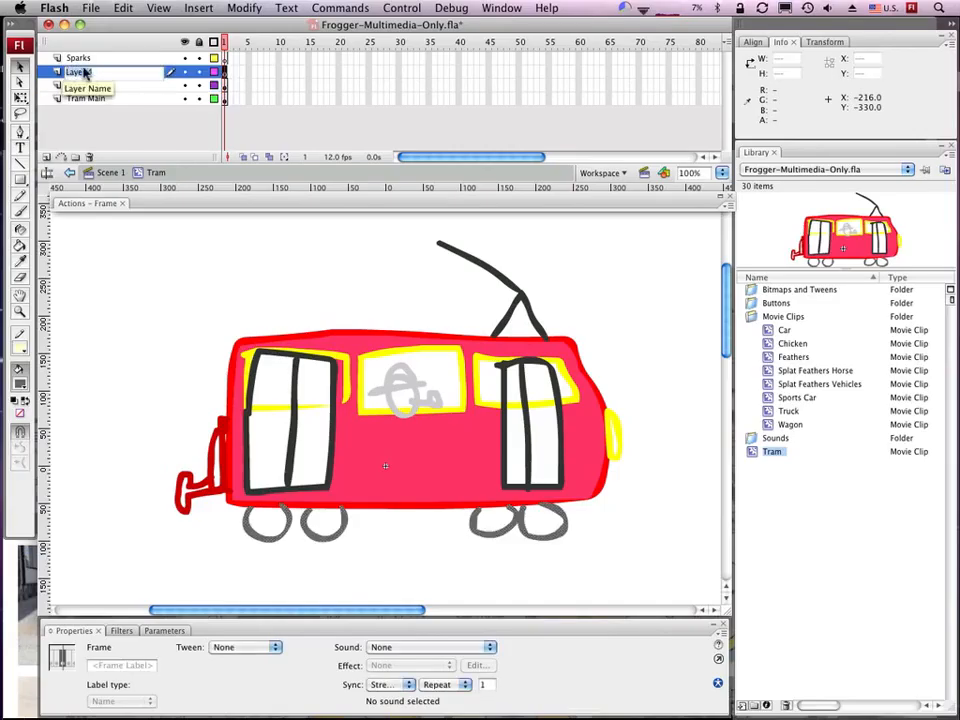
{"action": "type", "text": "Wheels 2"}
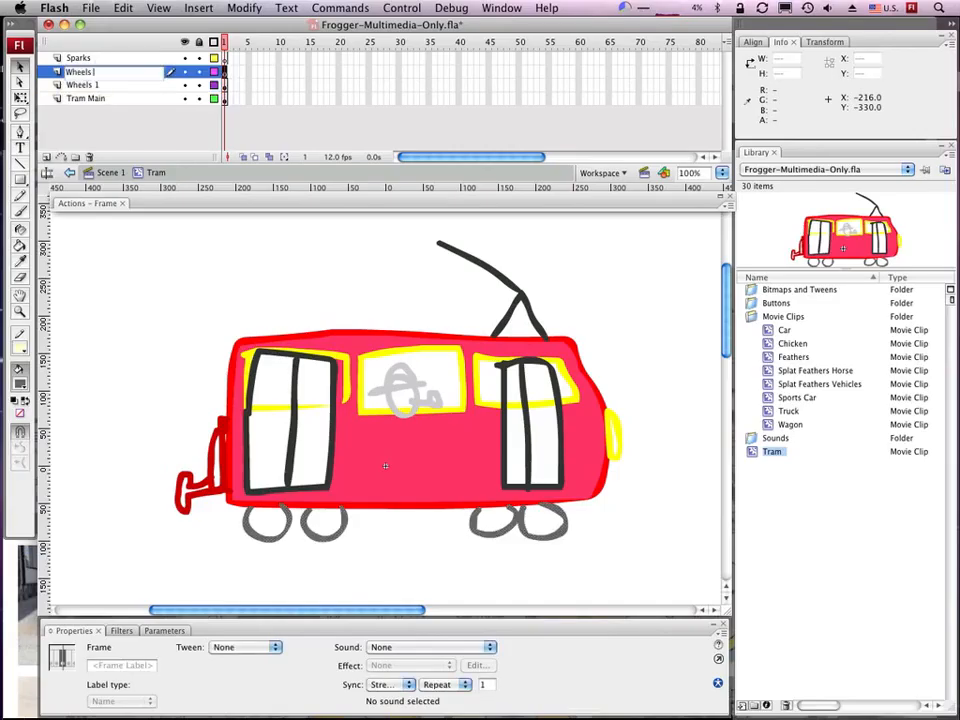
Step: Check which wheel shapes on the Wheels 1 layer can be selected separately
{"action": "left_click", "coordinate": [317, 544]}
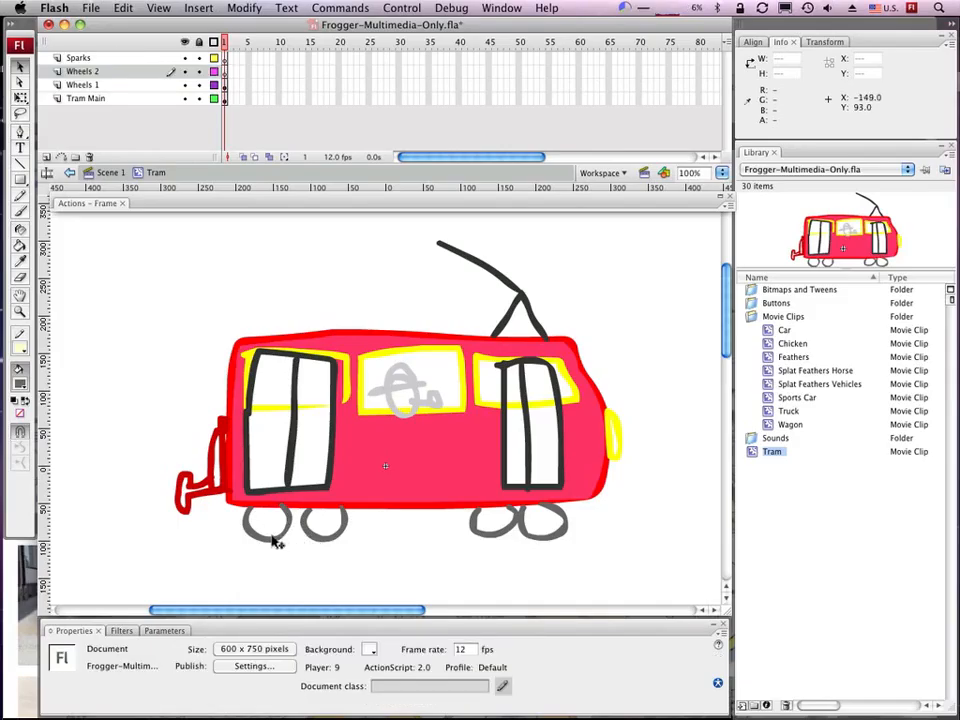
{"action": "left_click", "coordinate": [275, 541]}
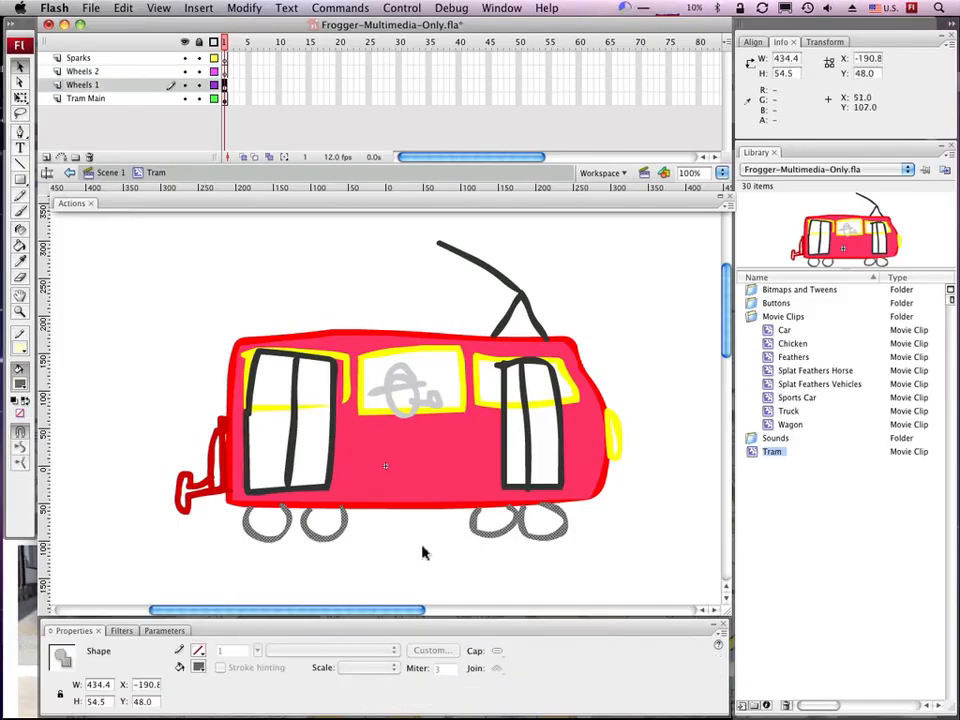
{"action": "left_click", "coordinate": [422, 552]}
{"action": "left_click", "coordinate": [295, 533]}
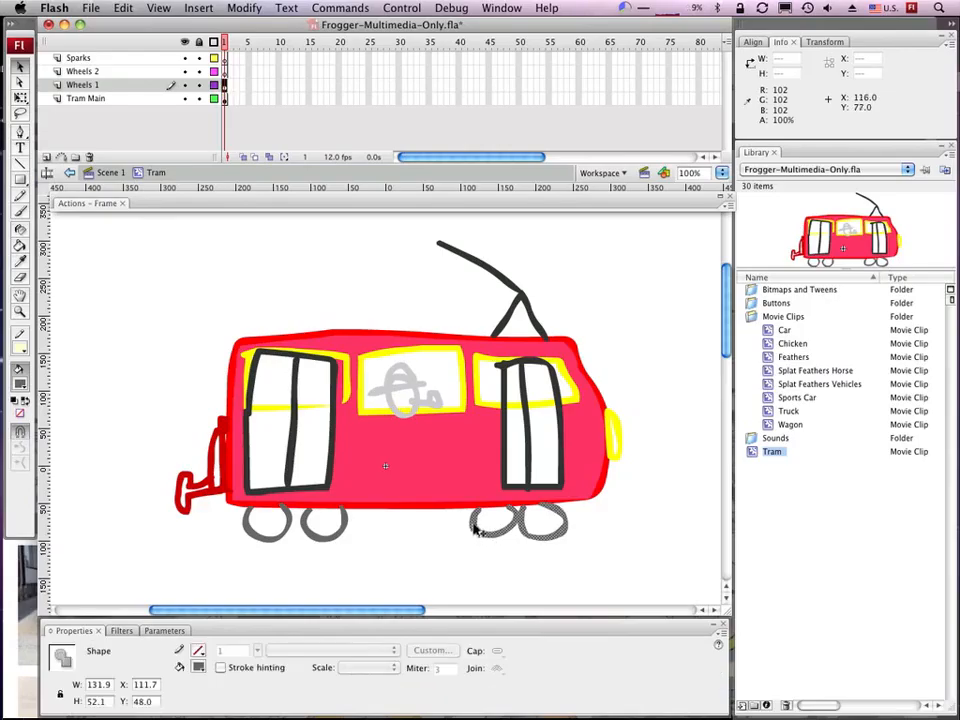
{"action": "left_click", "coordinate": [368, 542]}
{"action": "left_click", "coordinate": [500, 538]}
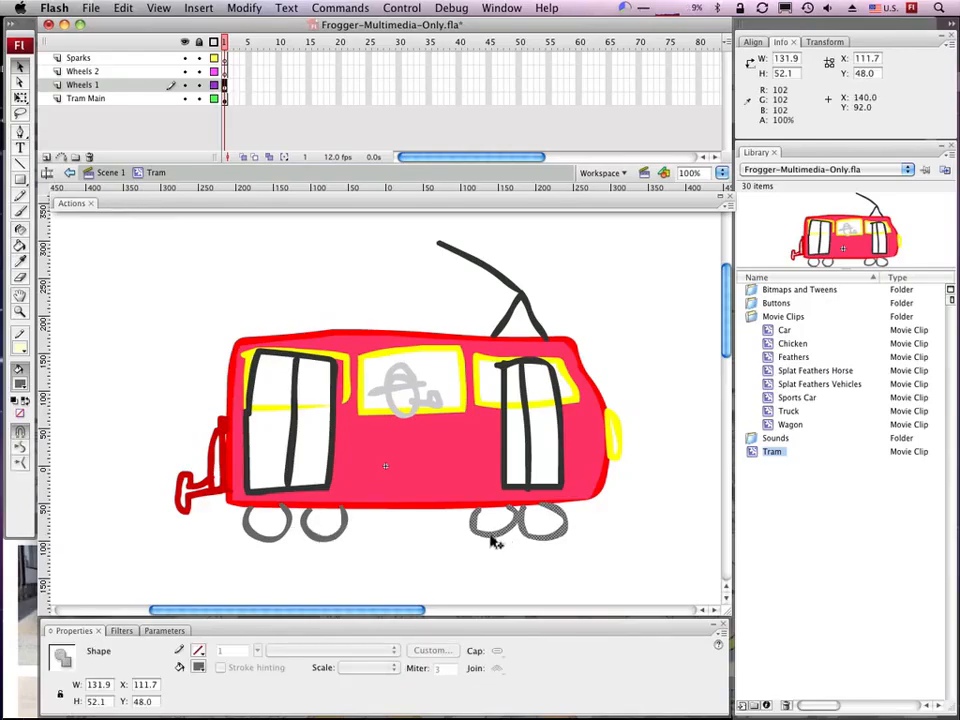
{"action": "left_click", "coordinate": [333, 546]}
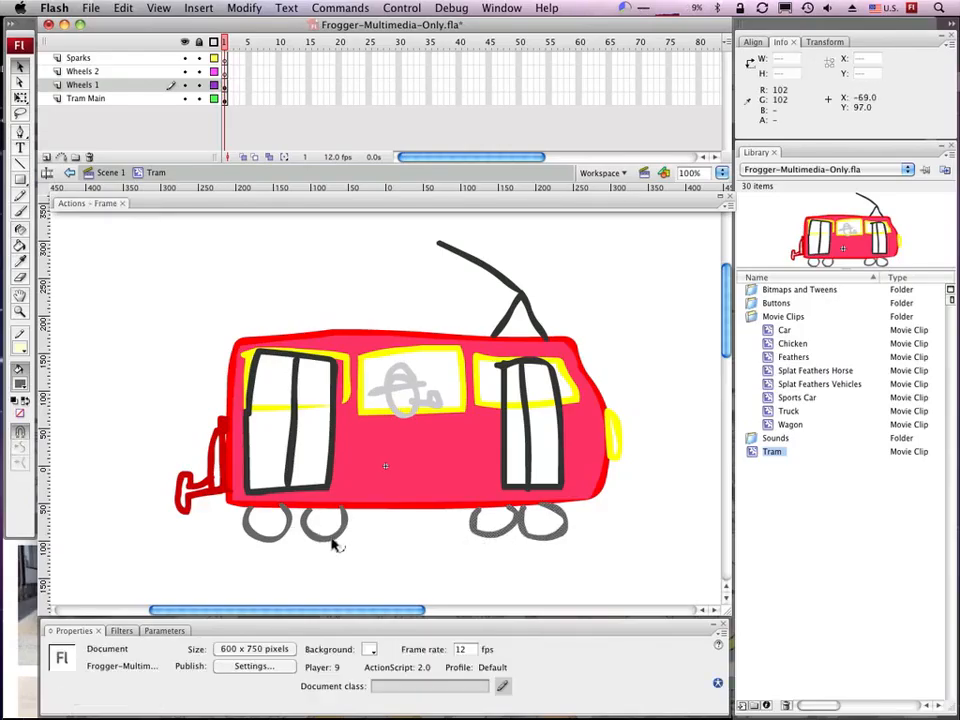
{"action": "left_click", "coordinate": [330, 543]}
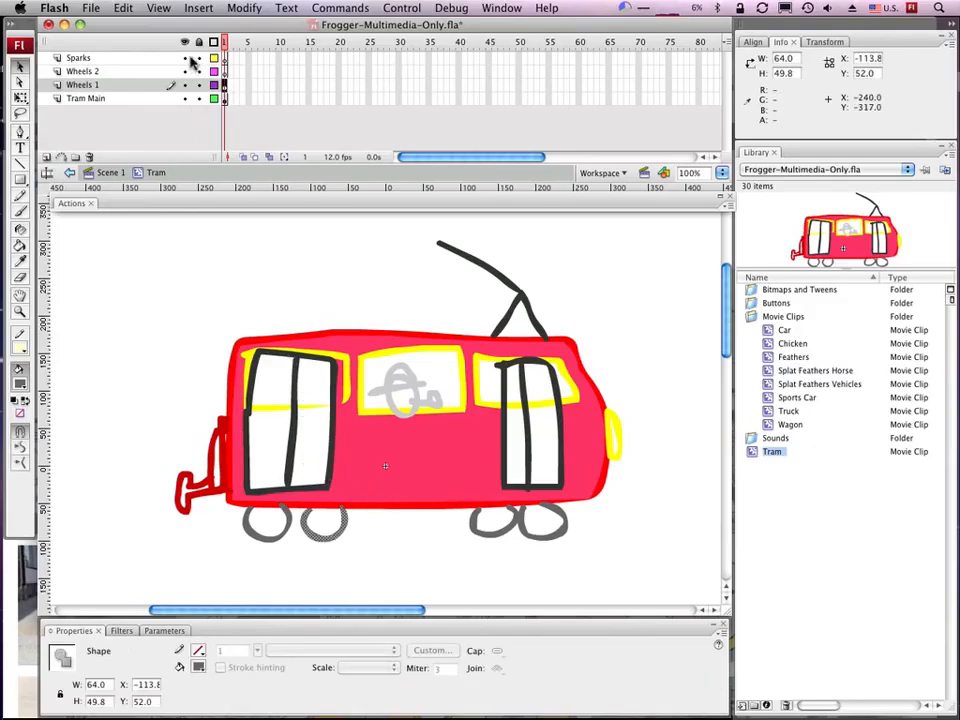
{"action": "left_click", "coordinate": [224, 85]}
{"action": "left_click", "coordinate": [224, 71]}
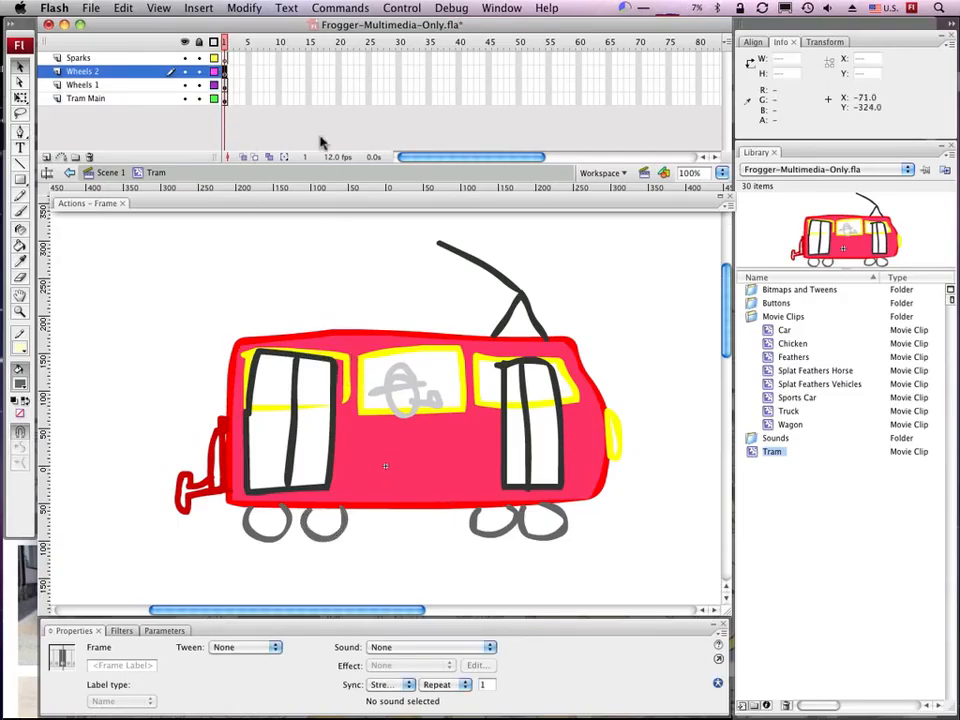
Step: Insert keyframes at frame 14 on the Wheels 1, Tram Main, Wheels 2 and Sparks layers
{"action": "left_click", "coordinate": [302, 85]}
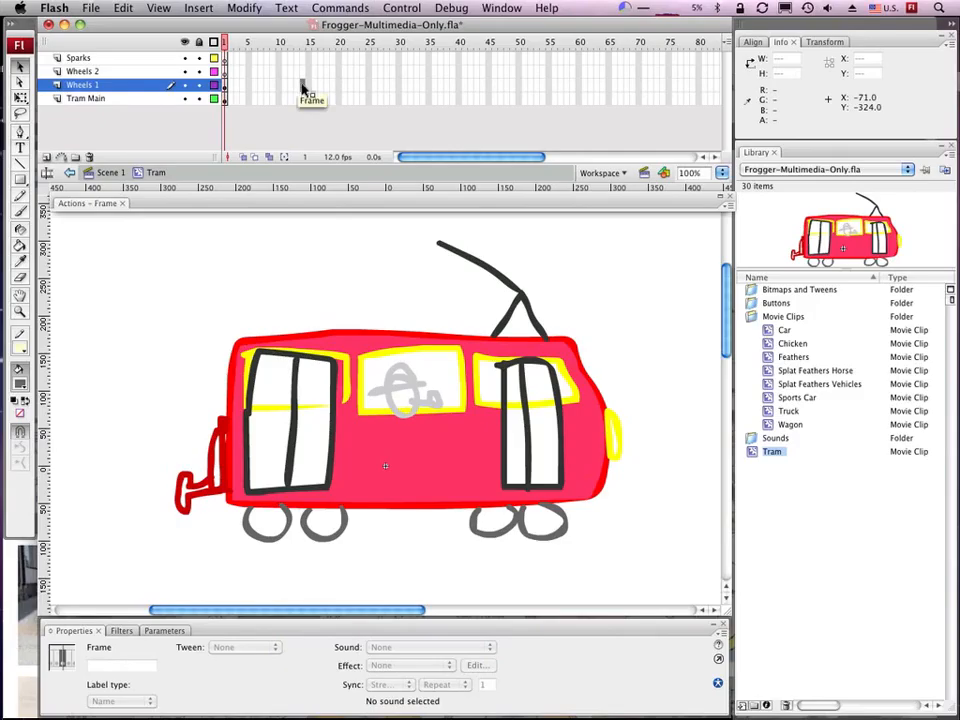
{"action": "key", "text": "F5"}
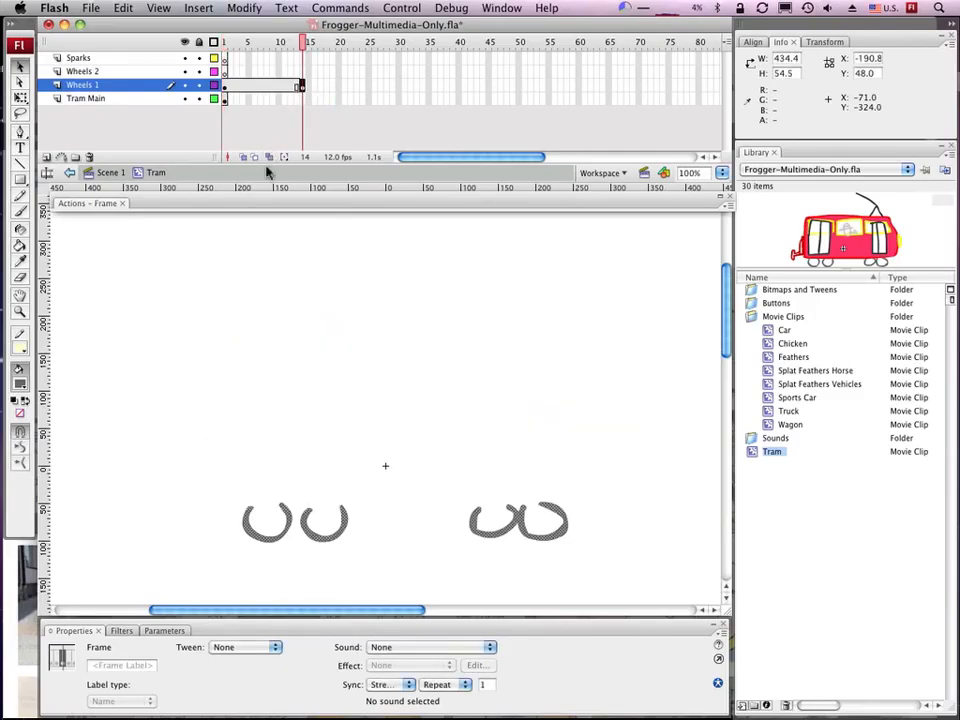
{"action": "left_click", "coordinate": [304, 101]}
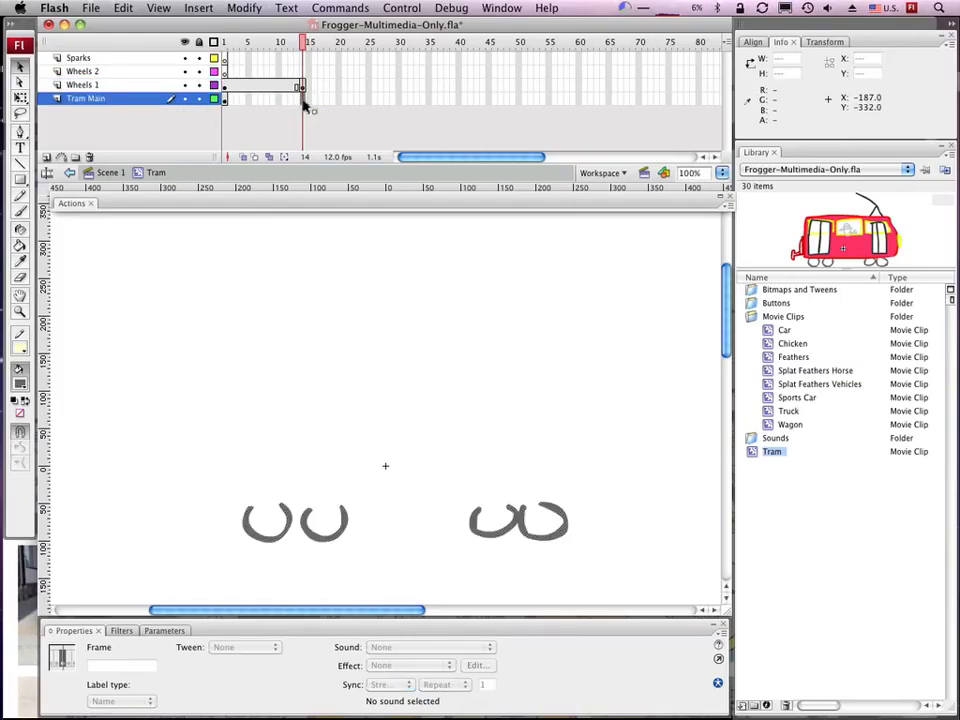
{"action": "left_click", "coordinate": [303, 101]}
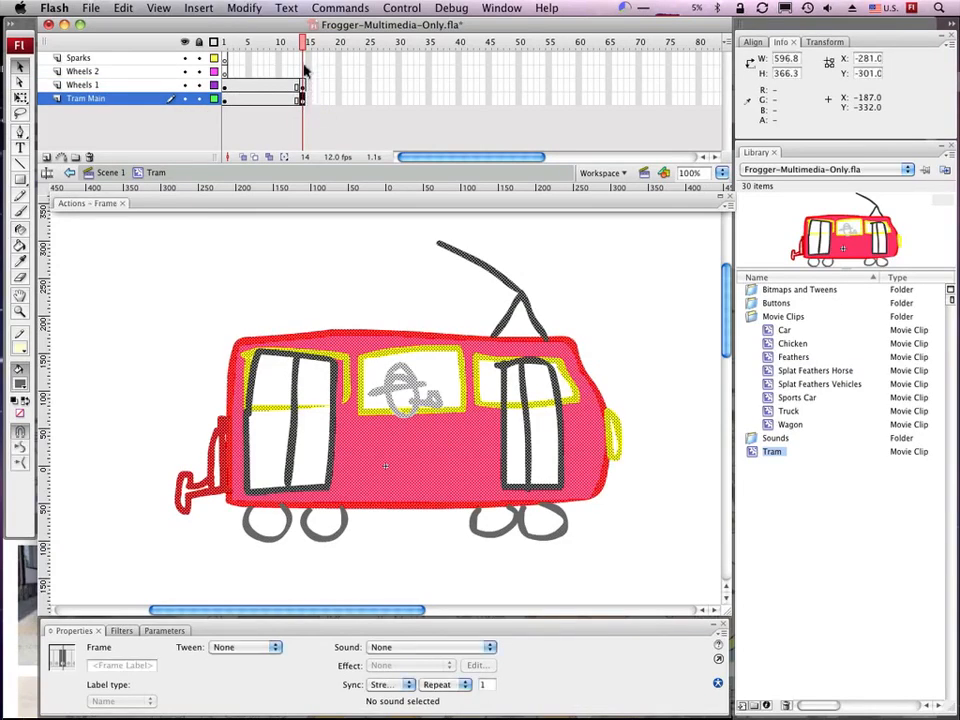
{"action": "left_click", "coordinate": [302, 71]}
{"action": "left_click", "coordinate": [304, 59]}
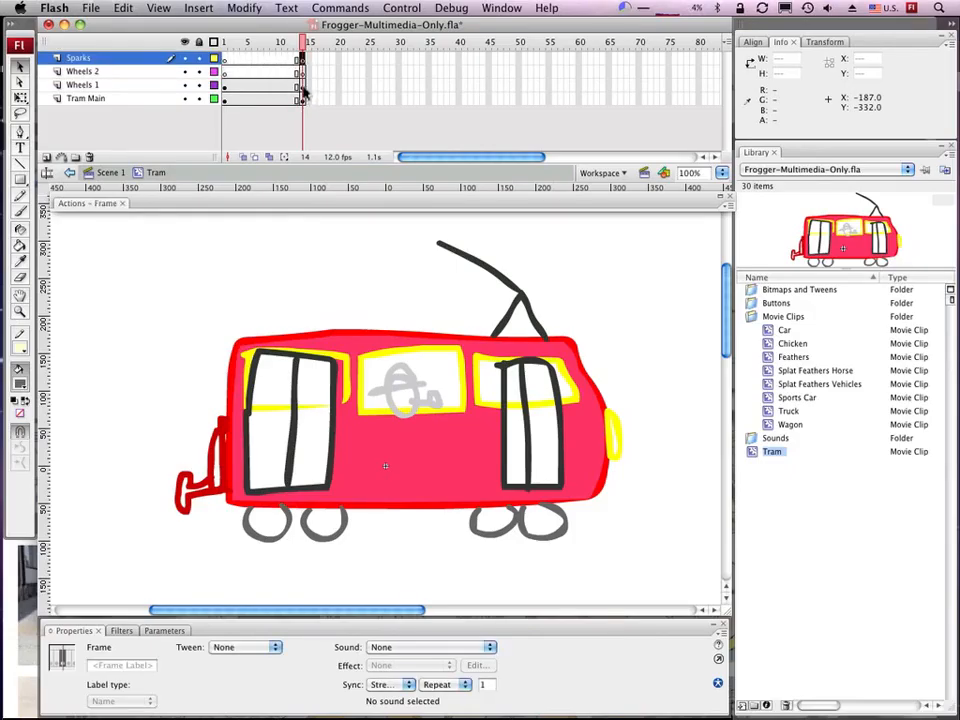
Step: Remove the second wheel from the rear of the tram in the Wheels 1 keyframe at frame 14
{"action": "left_click", "coordinate": [303, 87]}
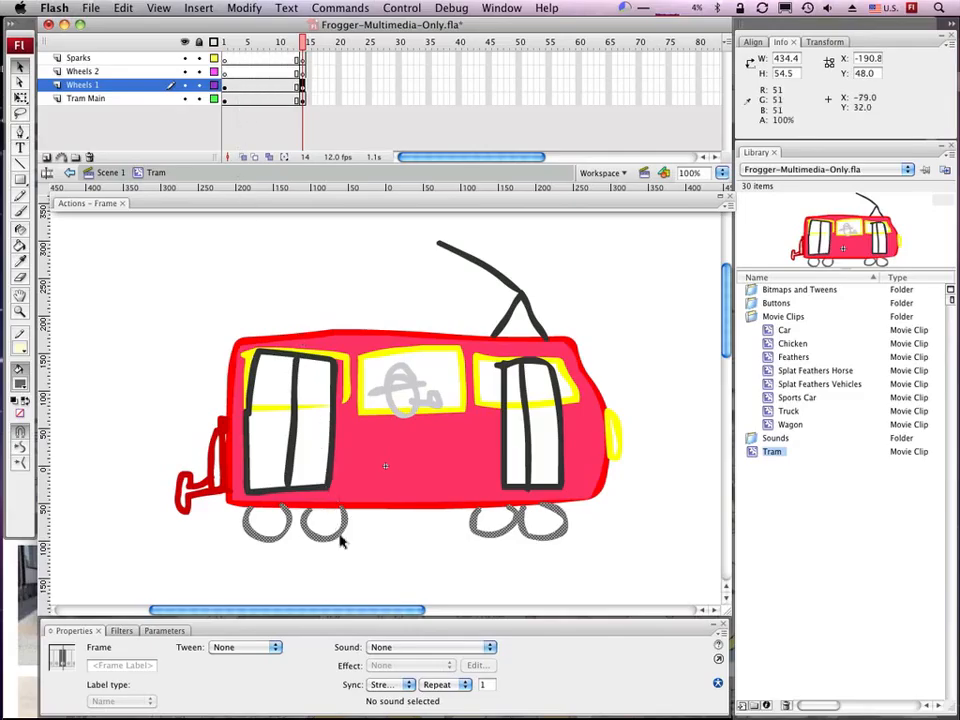
{"action": "left_click", "coordinate": [352, 568]}
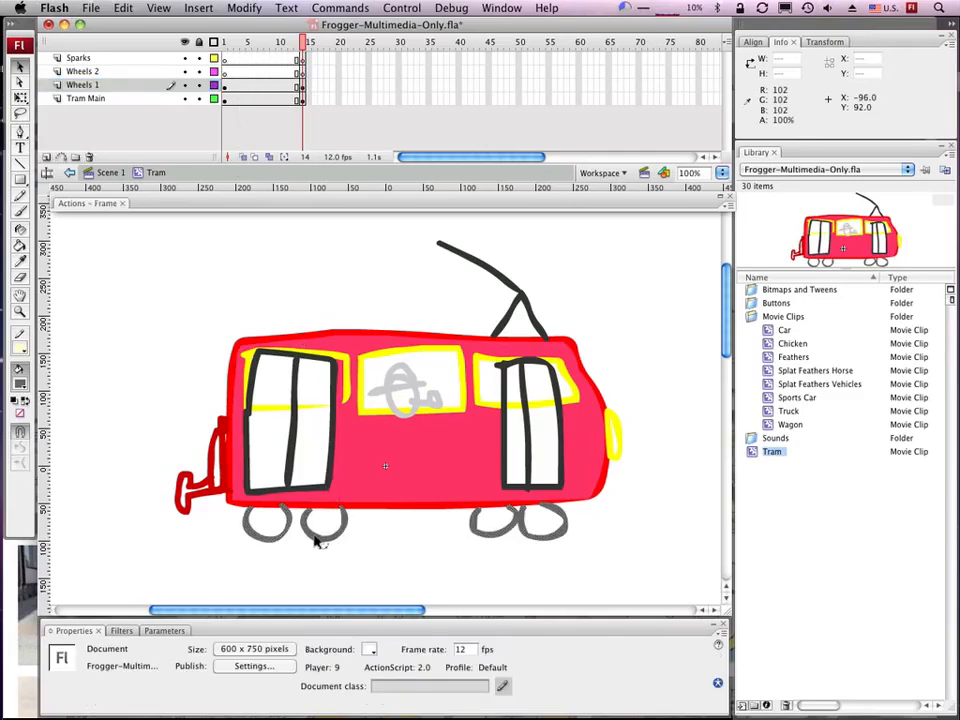
{"action": "left_click", "coordinate": [316, 541]}
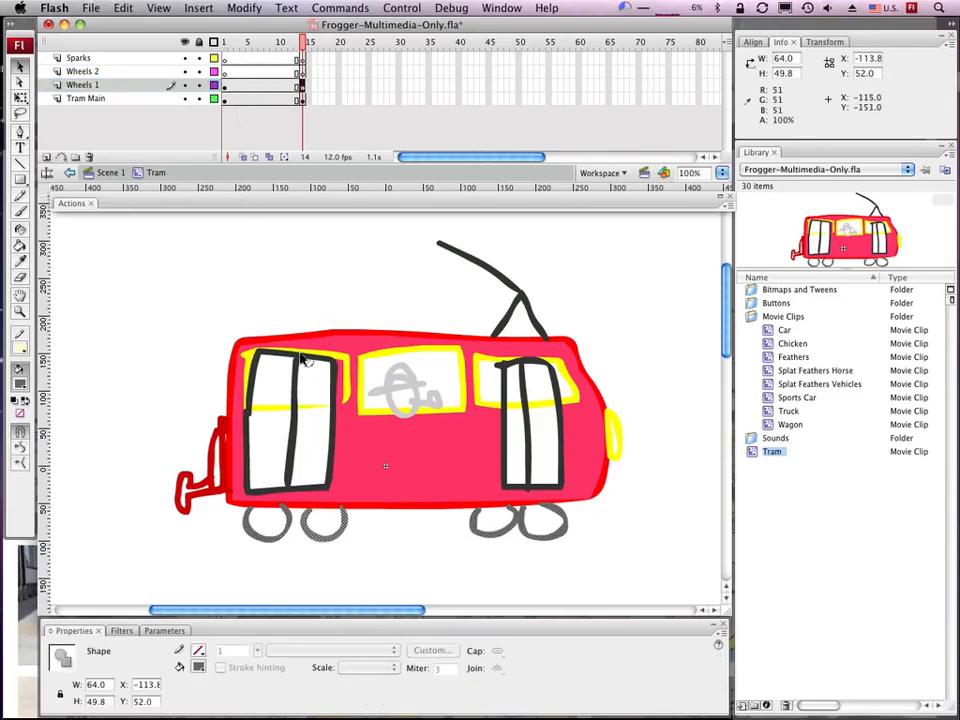
{"action": "key", "text": "Delete"}
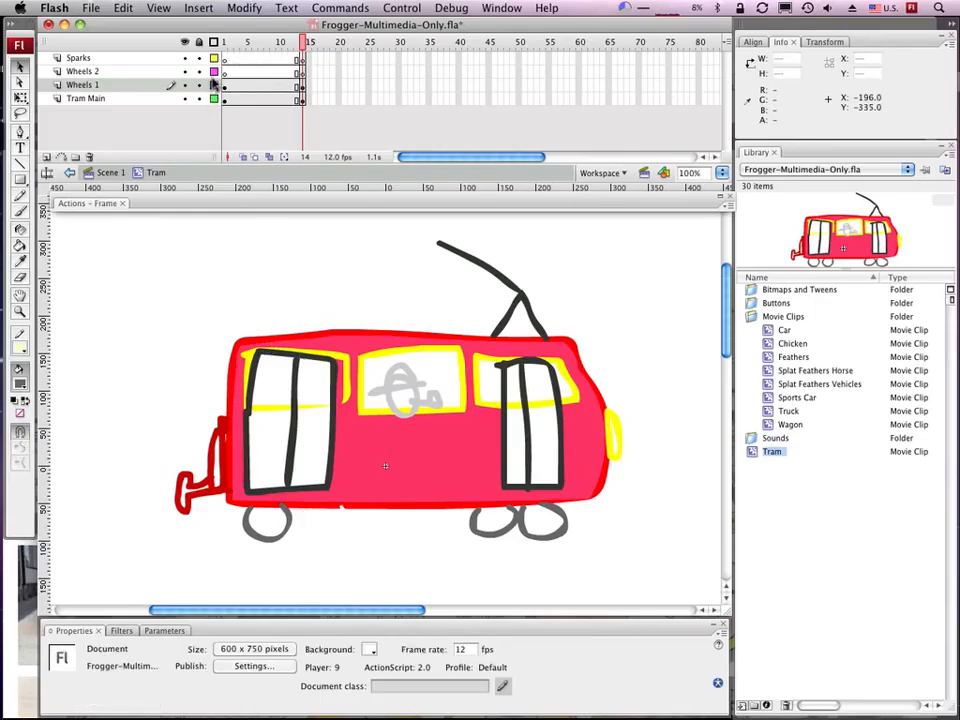
Step: Cut the second wheel from the rear of the tram out of frame 1 on the Wheels 1 layer
{"action": "left_click", "coordinate": [224, 72]}
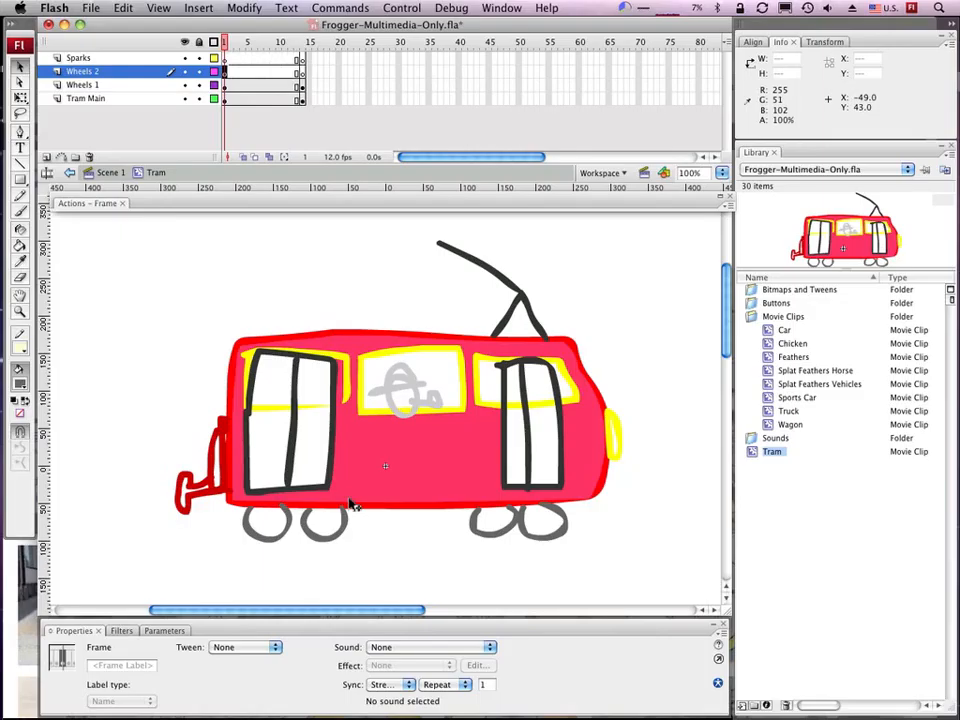
{"action": "left_click", "coordinate": [224, 86]}
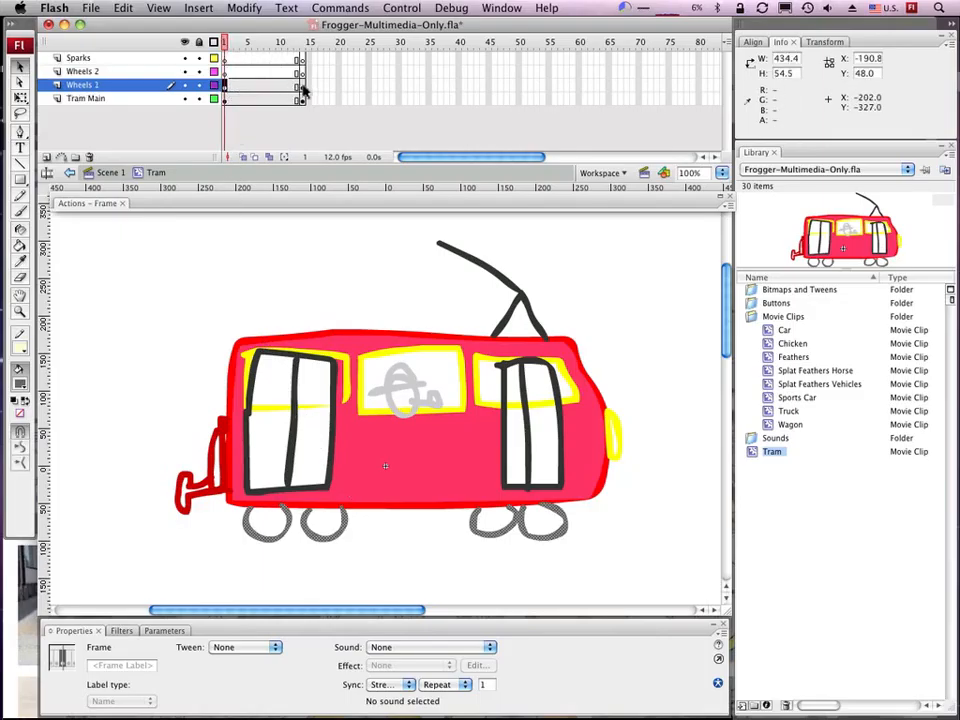
{"action": "left_click", "coordinate": [302, 87]}
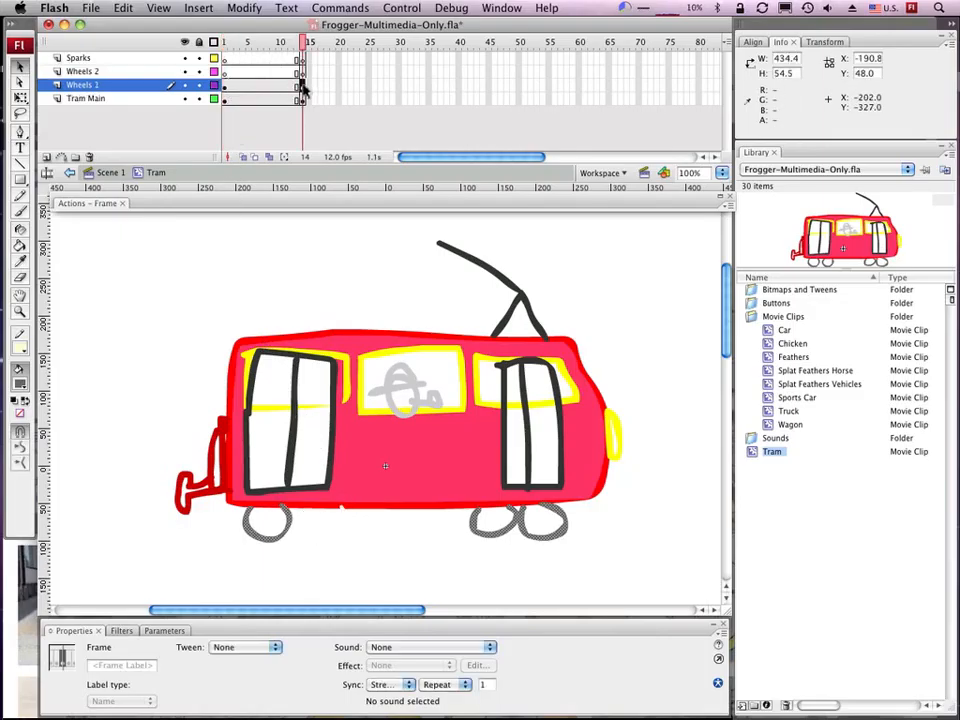
{"action": "left_click", "coordinate": [225, 88]}
{"action": "left_click", "coordinate": [303, 88]}
{"action": "left_click", "coordinate": [226, 88]}
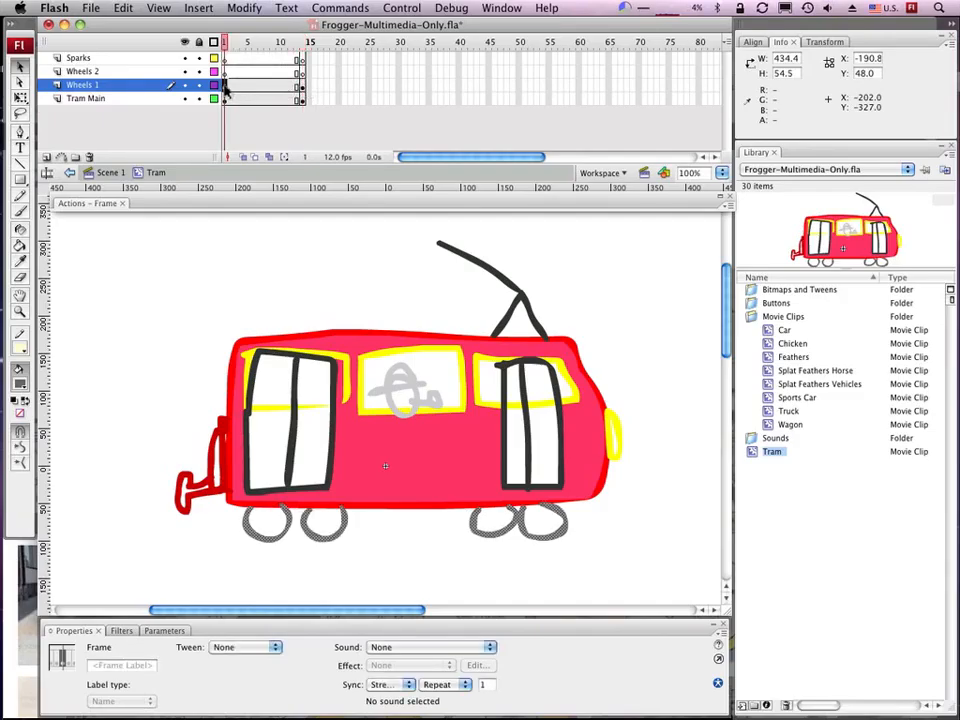
{"action": "left_click", "coordinate": [345, 563]}
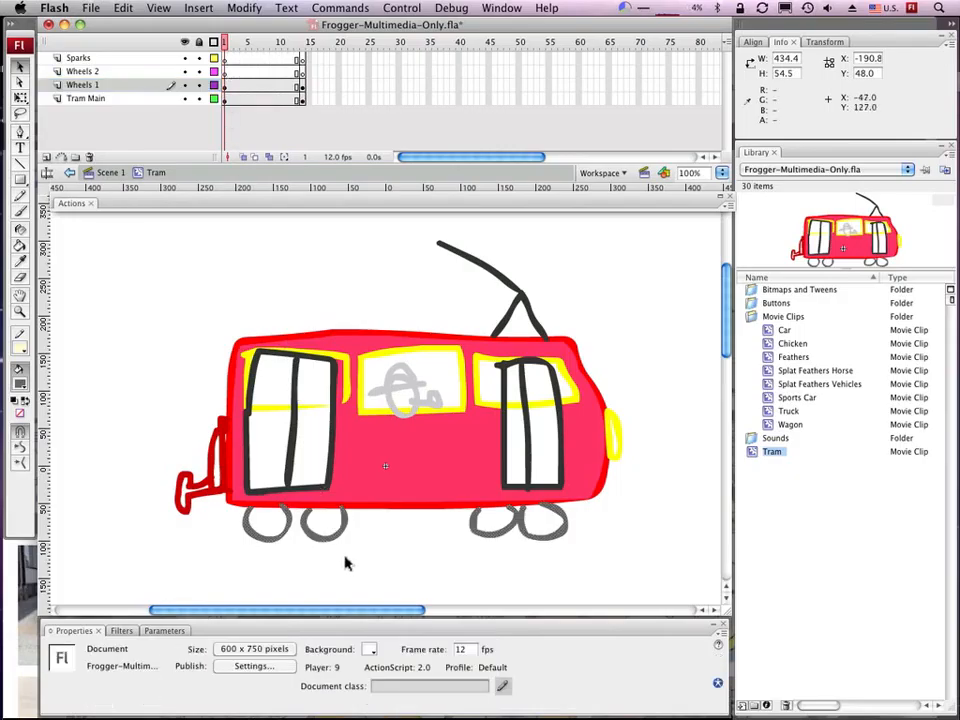
{"action": "left_click", "coordinate": [334, 541]}
{"action": "key", "text": "Delete"}
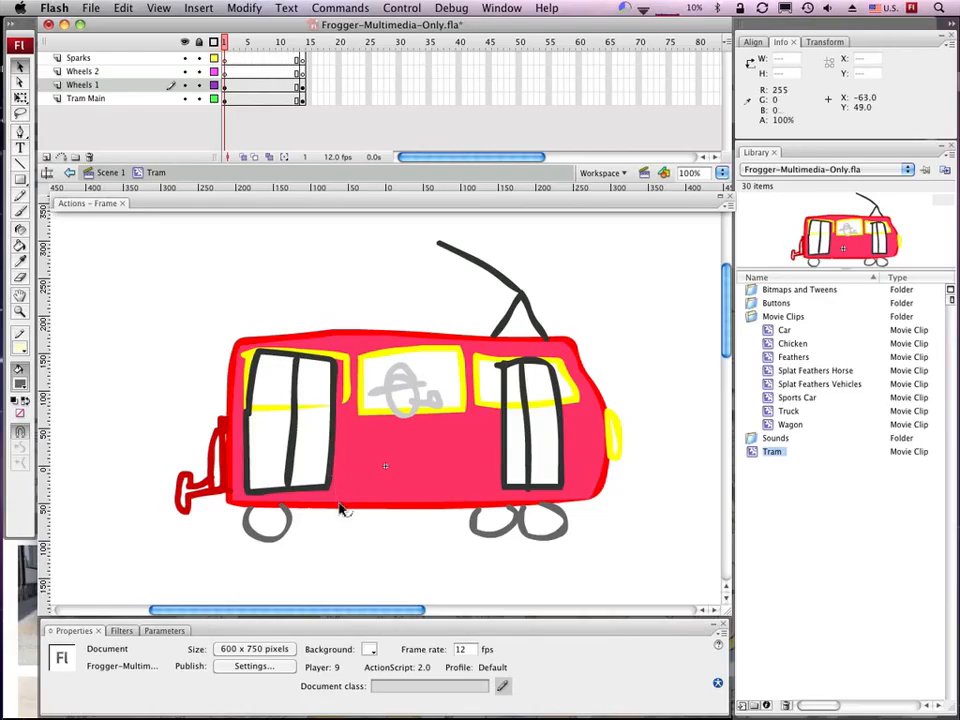
Step: Paste the cut wheel in place on frame 1 of the Wheels 2 layer
{"action": "left_click", "coordinate": [224, 85]}
{"action": "left_click", "coordinate": [224, 71]}
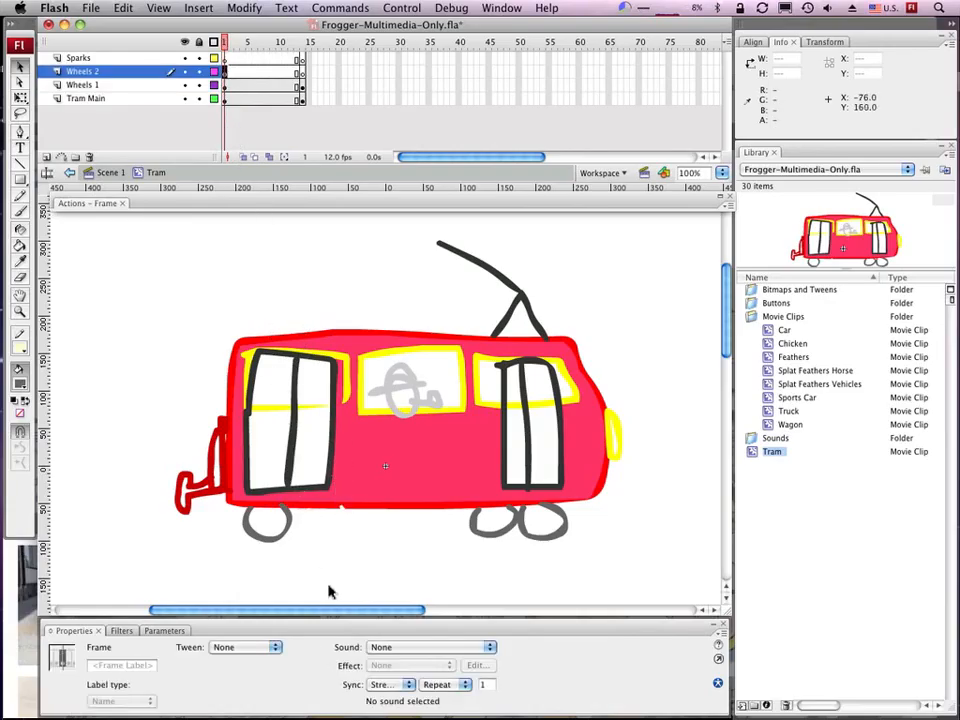
{"action": "key", "text": "ctrl+v"}
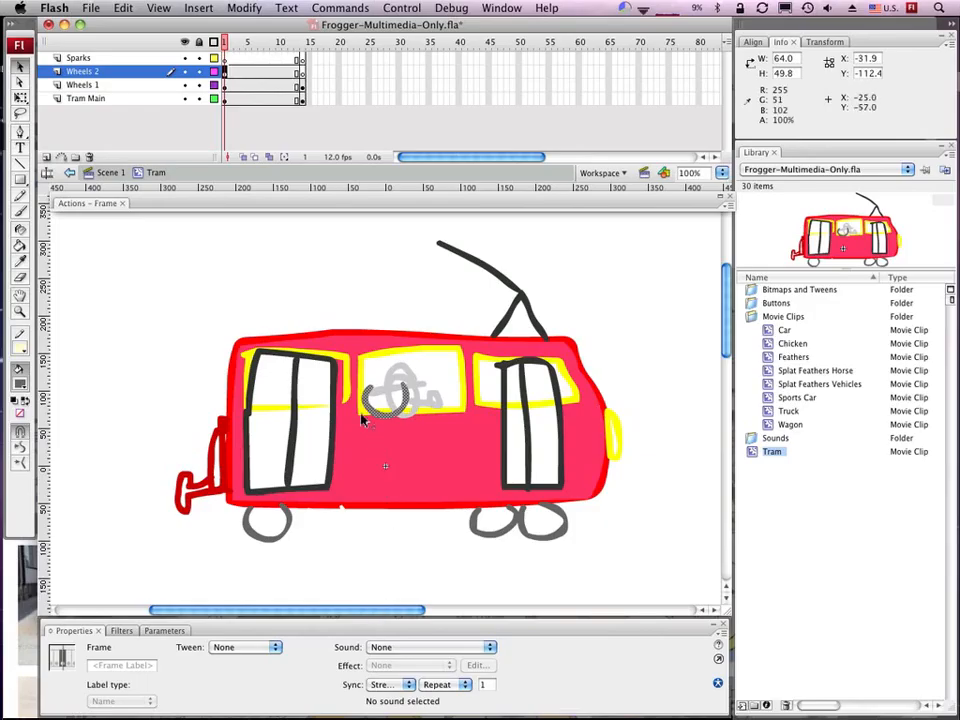
{"action": "key", "text": "super+z"}
{"action": "left_click", "coordinate": [124, 8]}
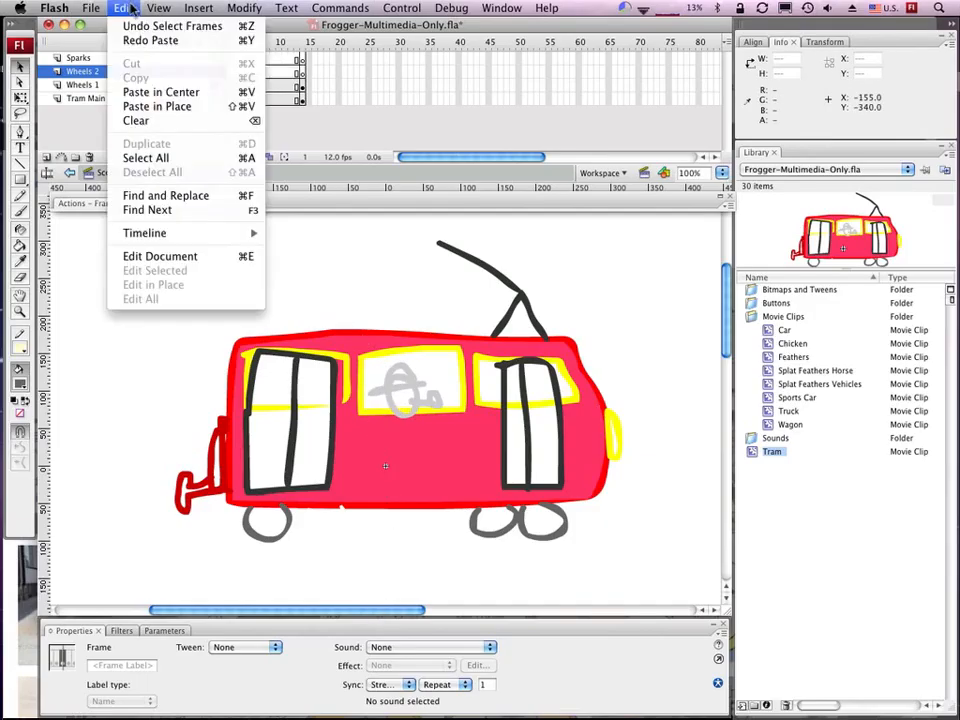
{"action": "left_click", "coordinate": [130, 106]}
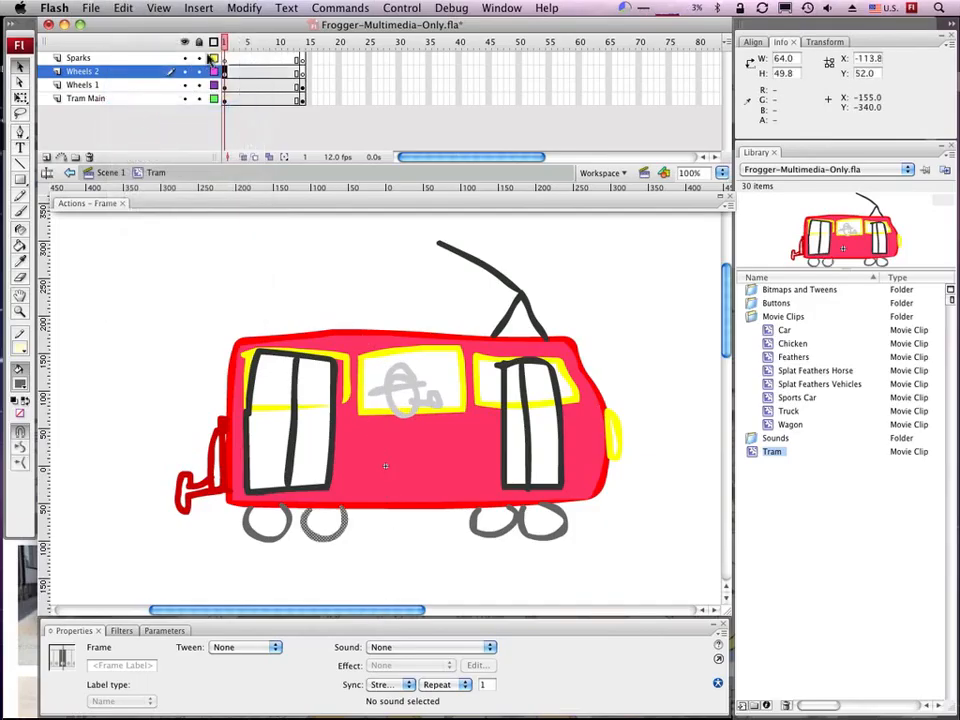
Step: Paste the same wheel in place on the Wheels 2 keyframe at frame 14
{"action": "left_click", "coordinate": [302, 77]}
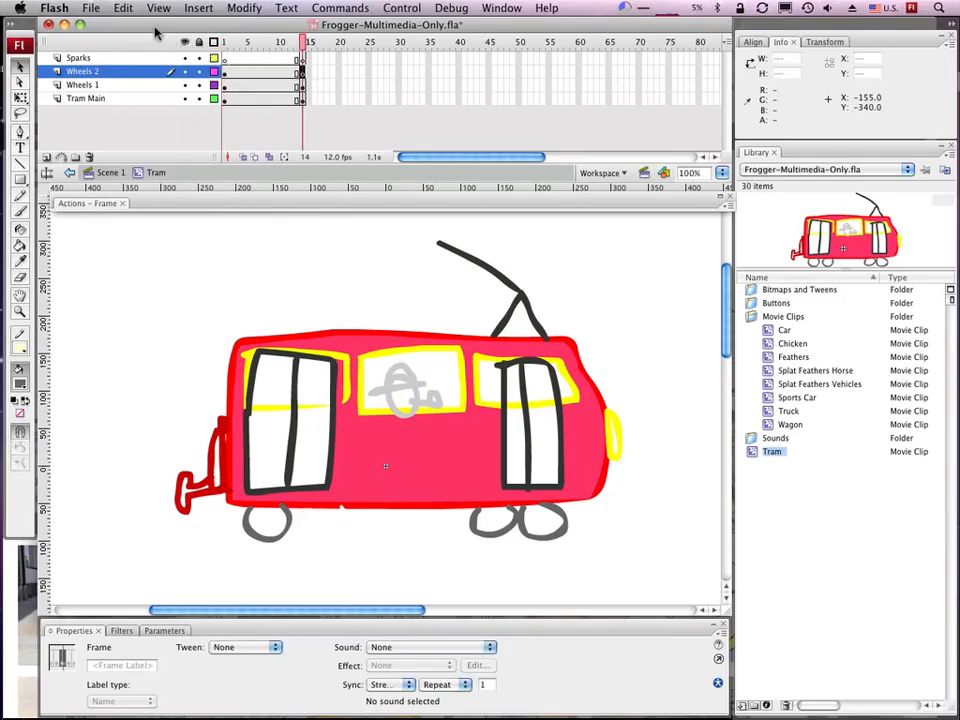
{"action": "left_click", "coordinate": [118, 9]}
{"action": "left_click", "coordinate": [146, 106]}
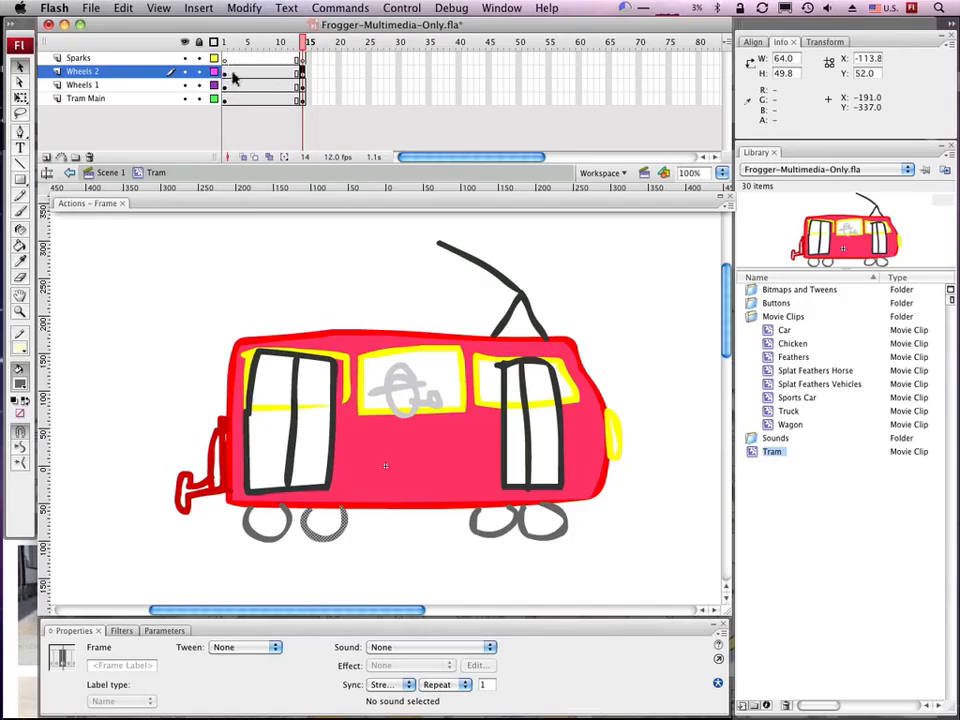
Step: Insert a keyframe at frame 8 on Wheels 2, move its wheel up 10 pixels, and play the animation from frame 1
{"action": "left_click", "coordinate": [266, 72]}
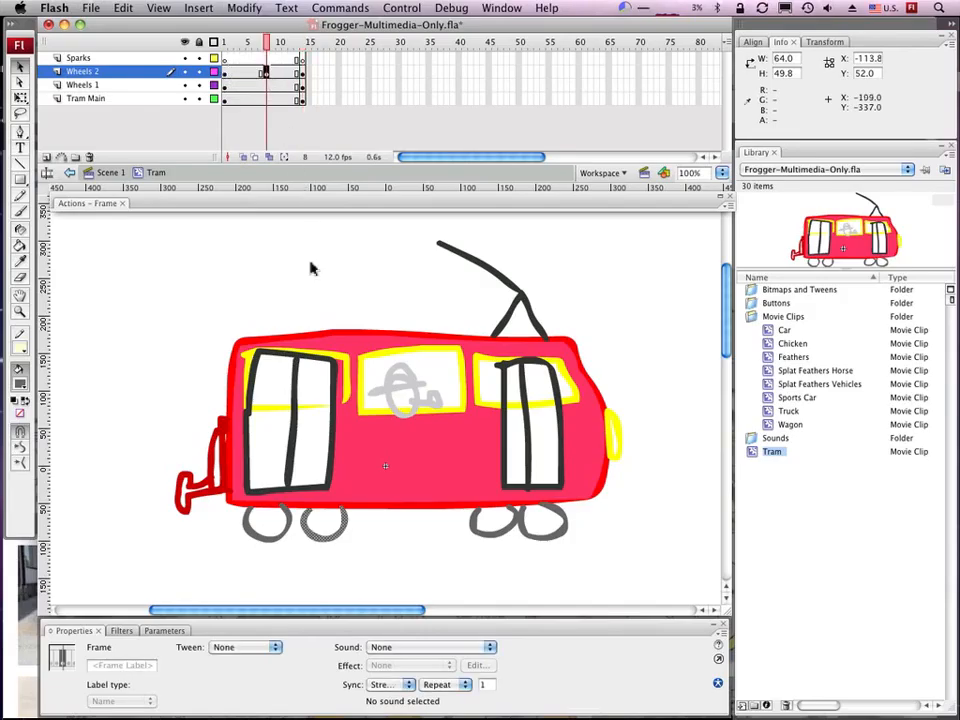
{"action": "left_click", "coordinate": [321, 541]}
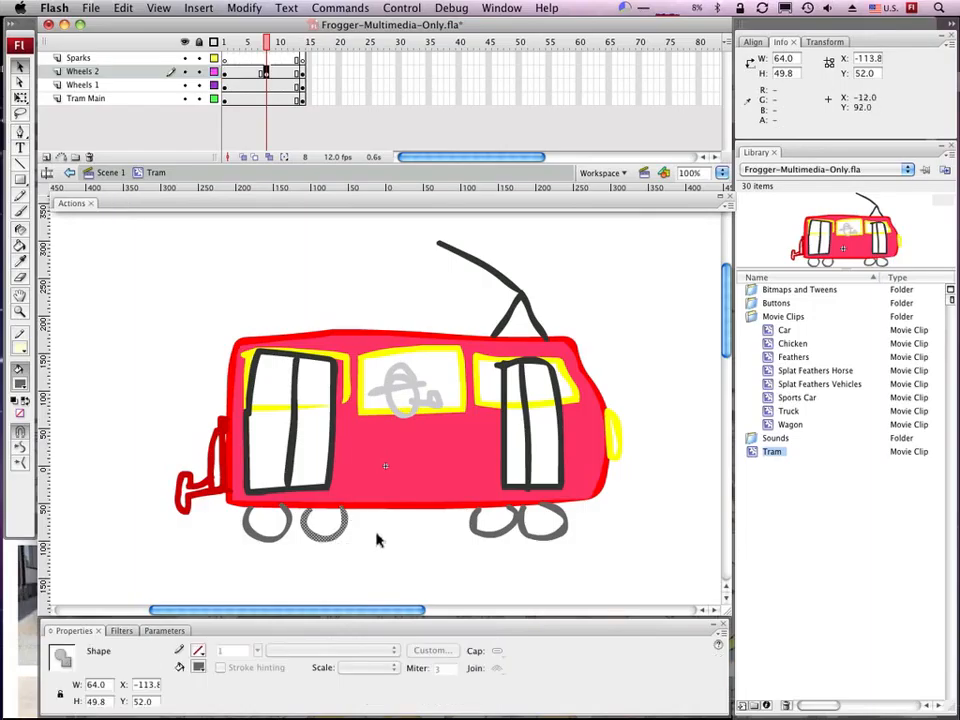
{"action": "key", "text": "shift+Up"}
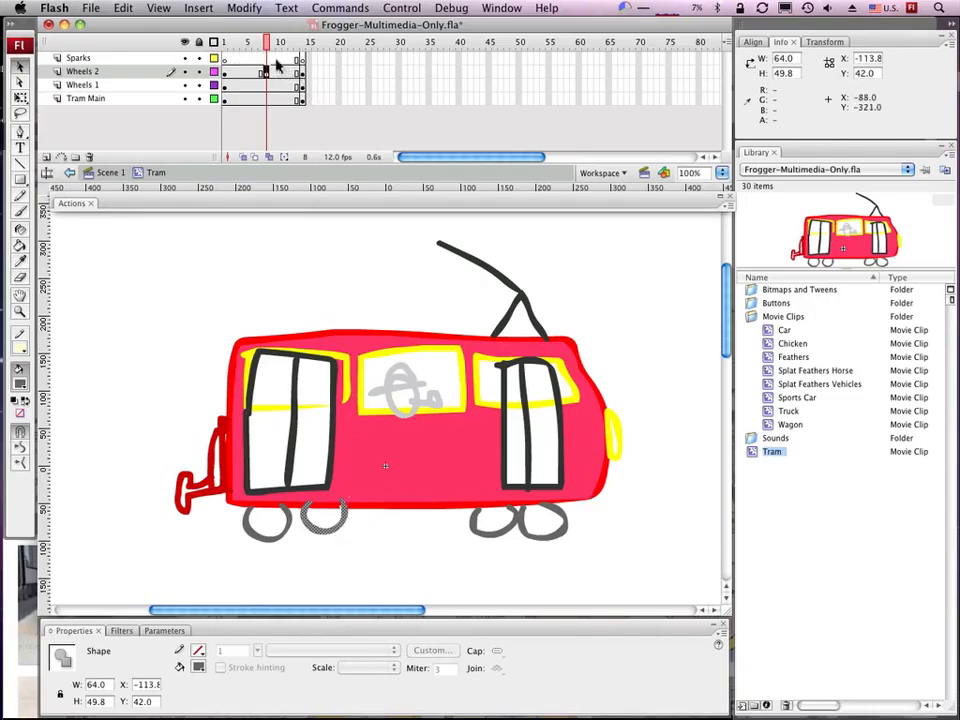
{"action": "left_click_drag", "start_coordinate": [268, 44], "coordinate": [217, 44]}
{"action": "key", "text": "Return"}
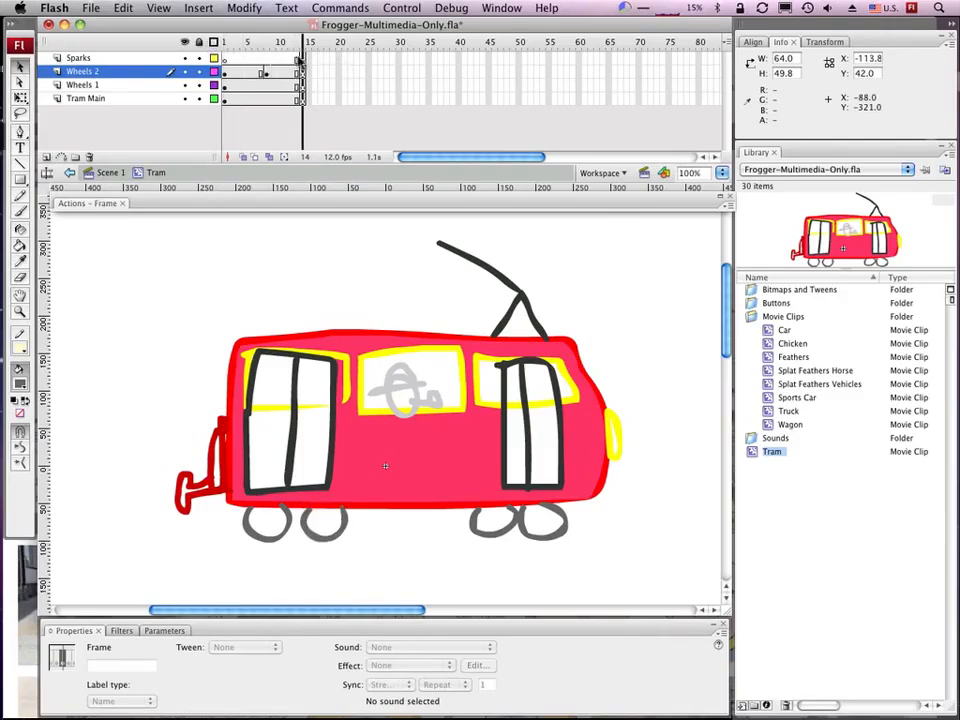
{"action": "left_click", "coordinate": [303, 72]}
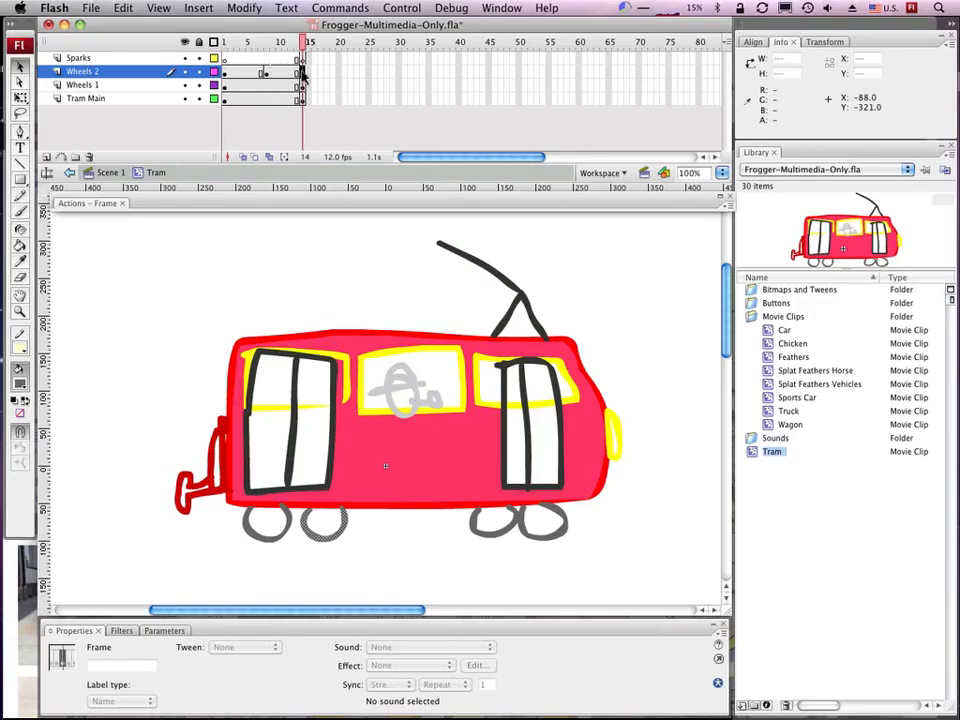
{"action": "right_click", "coordinate": [303, 72]}
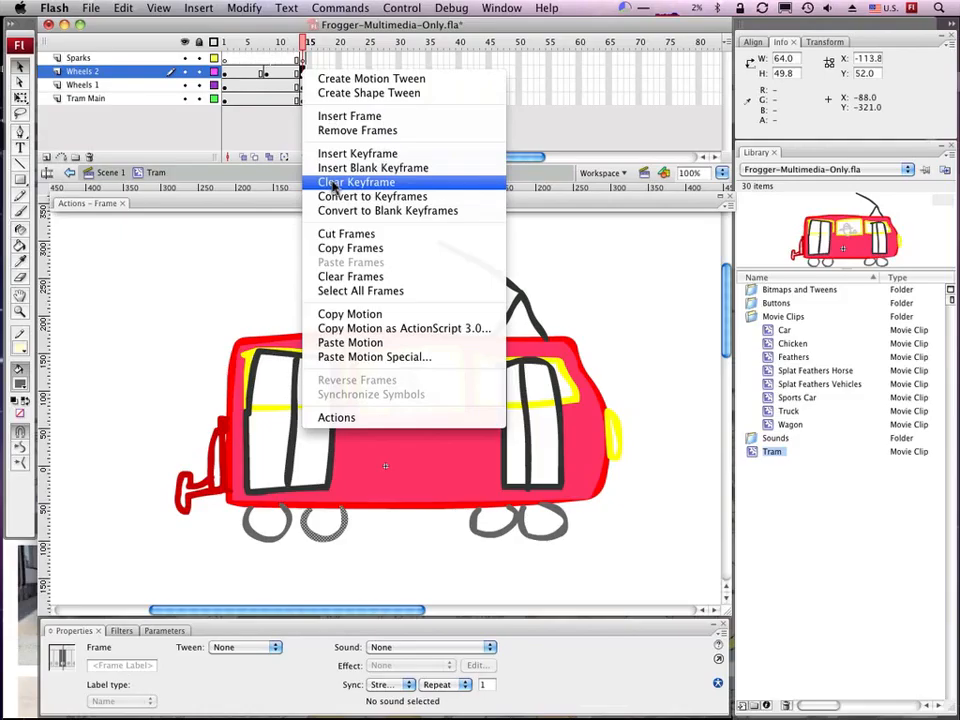
{"action": "left_click", "coordinate": [260, 238]}
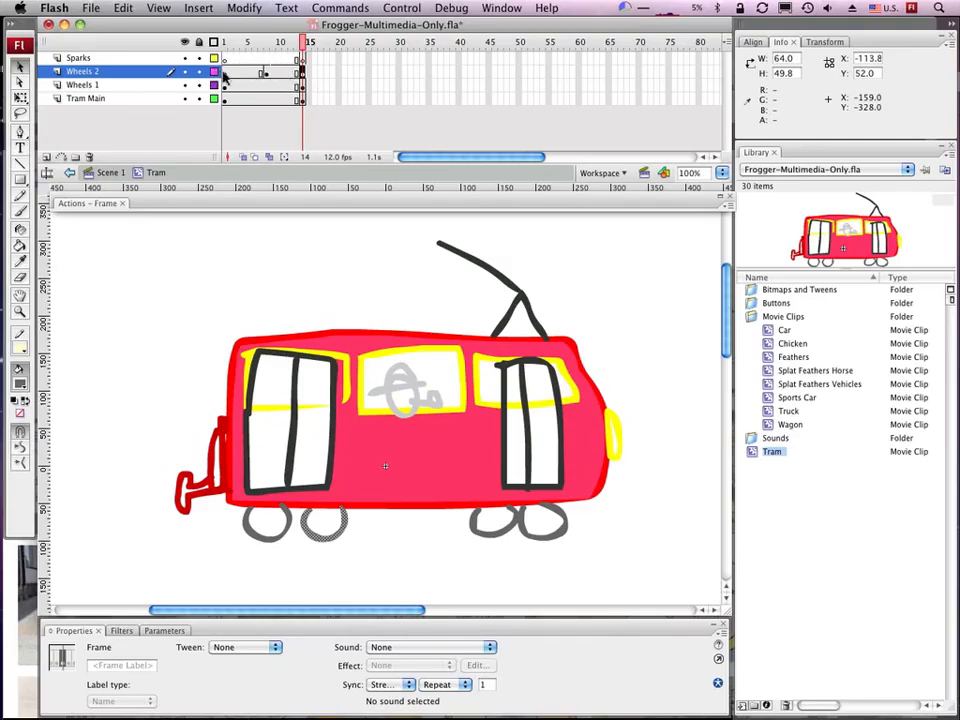
Step: Clear the keyframe at frame 14 on the Wheels 2 layer and scrub back through the animation
{"action": "left_click", "coordinate": [224, 75]}
{"action": "left_click", "coordinate": [302, 74]}
{"action": "left_click", "coordinate": [266, 74]}
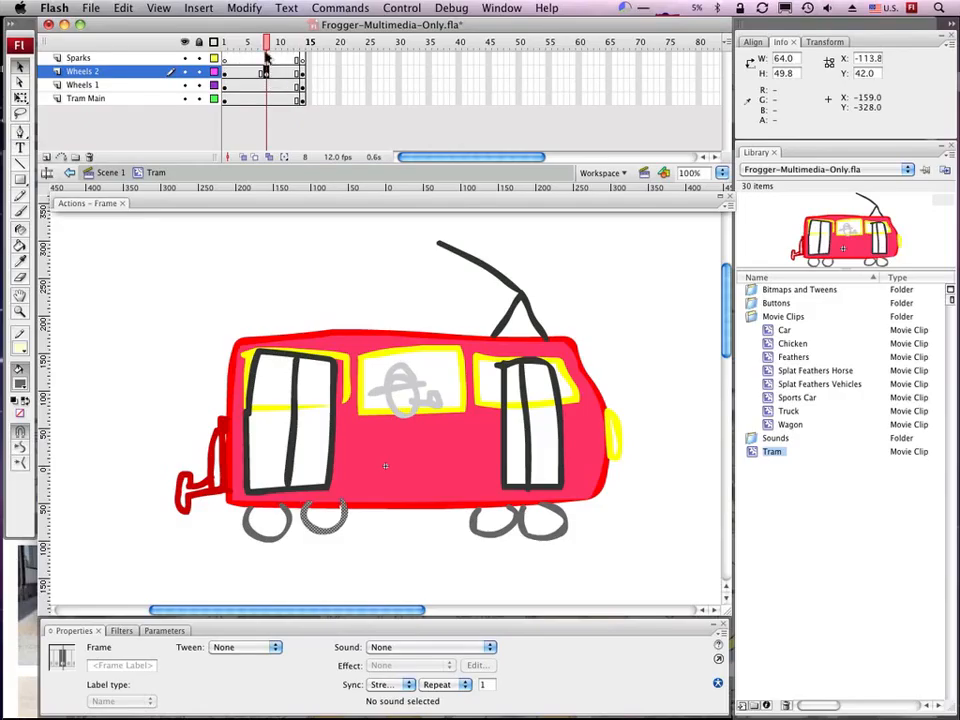
{"action": "mouse_move", "coordinate": [266, 57]}
{"action": "left_mouse_down"}
{"action": "mouse_move", "coordinate": [310, 50]}
{"action": "mouse_move", "coordinate": [206, 50]}
{"action": "mouse_move", "coordinate": [305, 58]}
{"action": "mouse_move", "coordinate": [268, 62]}
{"action": "left_mouse_up"}
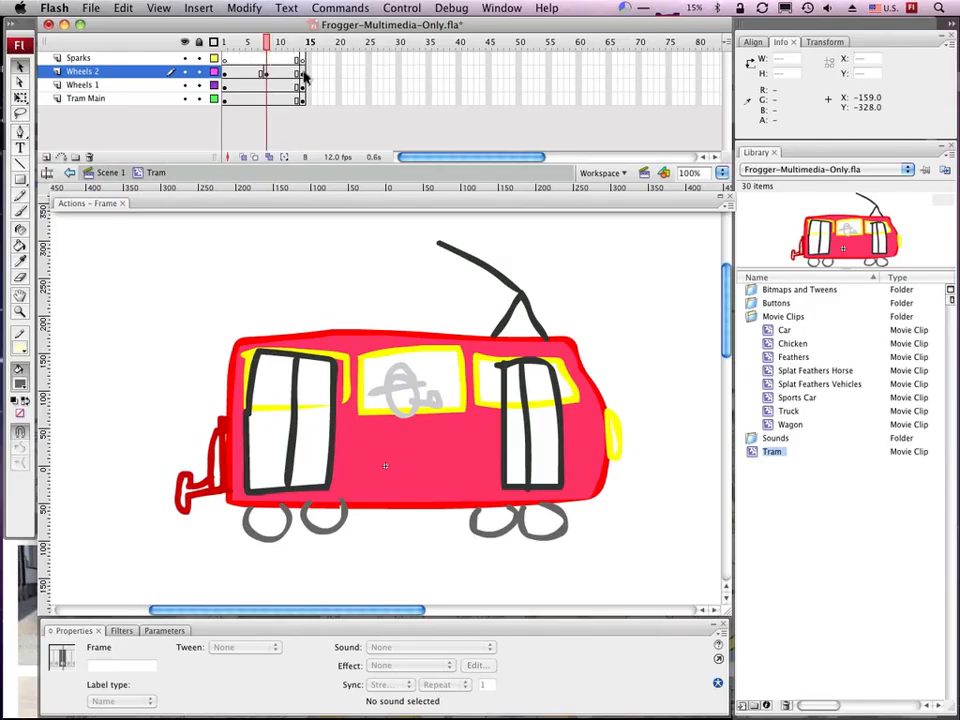
{"action": "left_click", "coordinate": [305, 75]}
{"action": "right_click", "coordinate": [305, 74]}
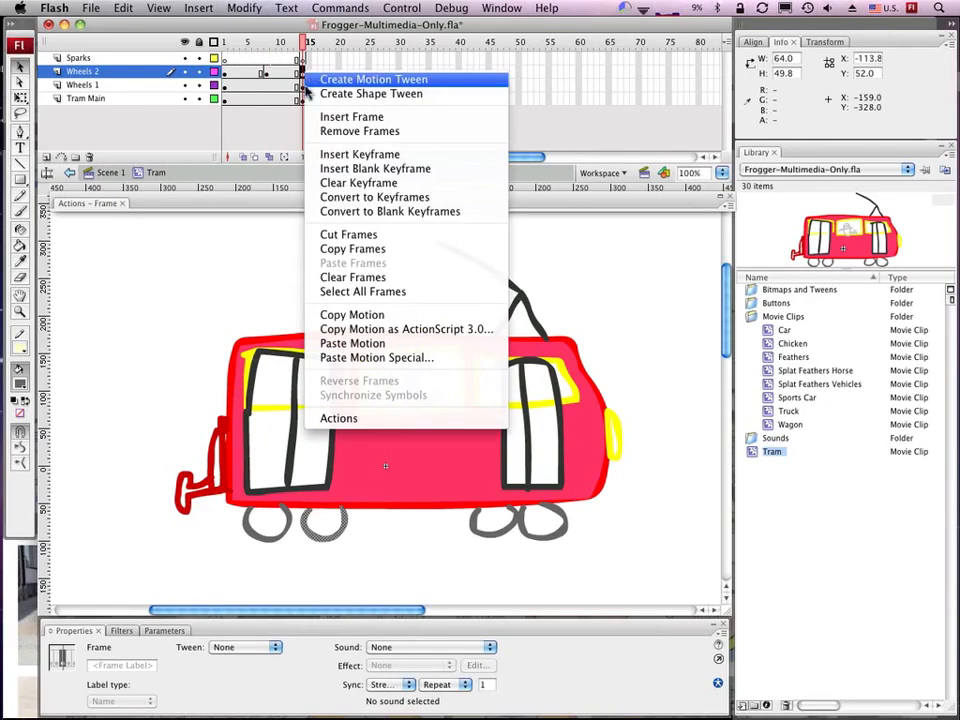
{"action": "left_click", "coordinate": [325, 185]}
{"action": "left_click_drag", "start_coordinate": [303, 41], "coordinate": [231, 45]}
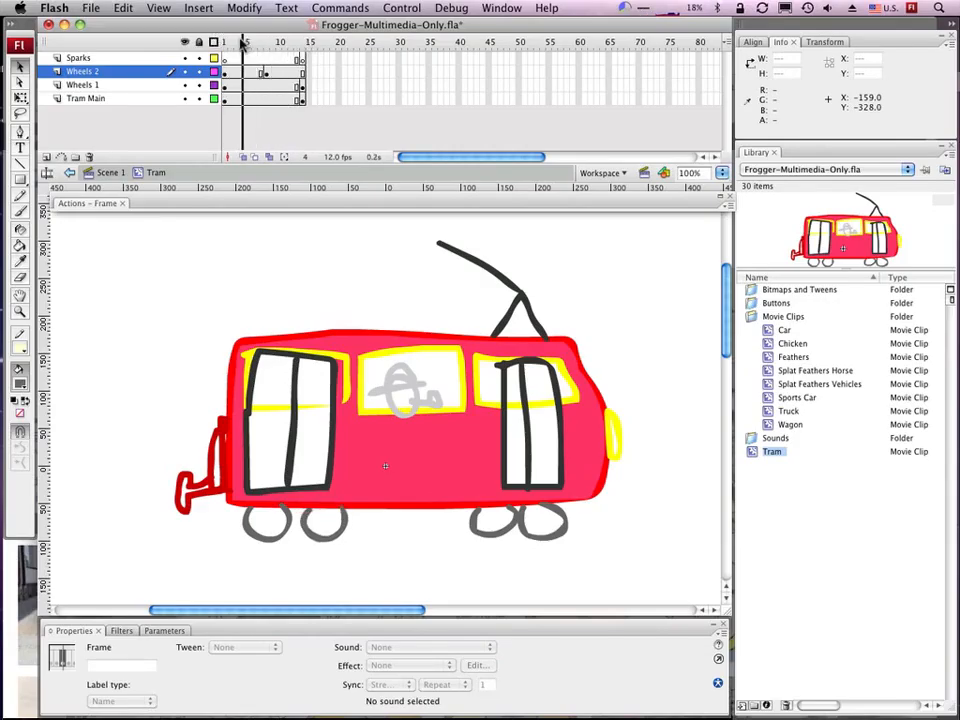
Step: Insert a keyframe at frame 9 on the Wheels 1 layer
{"action": "left_click", "coordinate": [266, 87]}
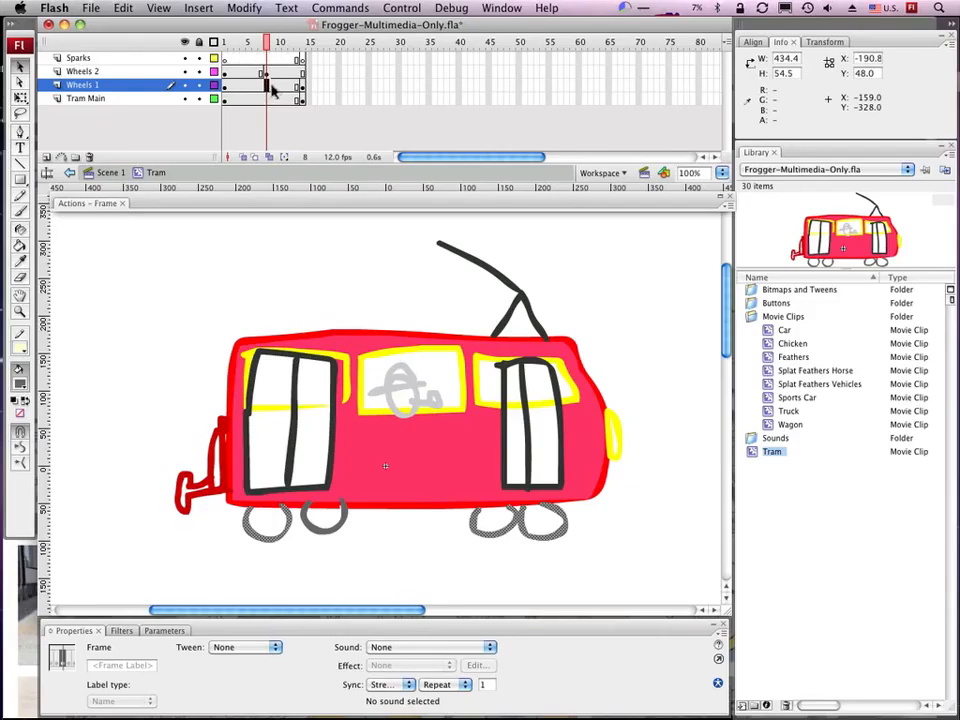
{"action": "left_click", "coordinate": [271, 87]}
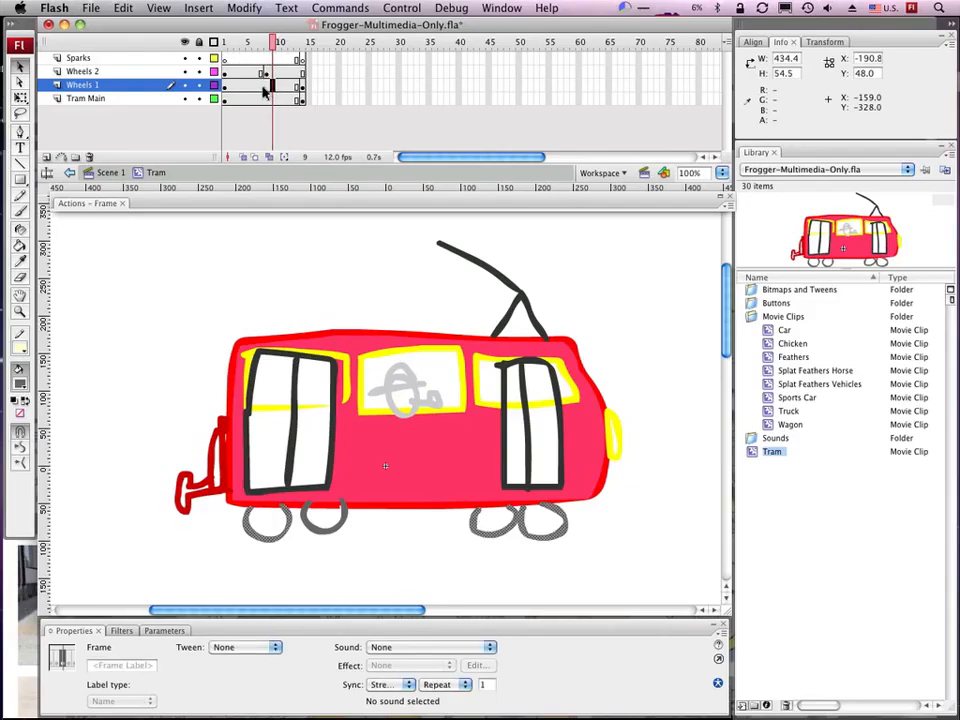
{"action": "key", "text": "F6"}
Step: Move the wheels on frame 1 of Wheels 1 up 10 pixels and preview the animation
{"action": "left_click_drag", "start_coordinate": [274, 43], "coordinate": [225, 44]}
{"action": "left_click", "coordinate": [226, 88]}
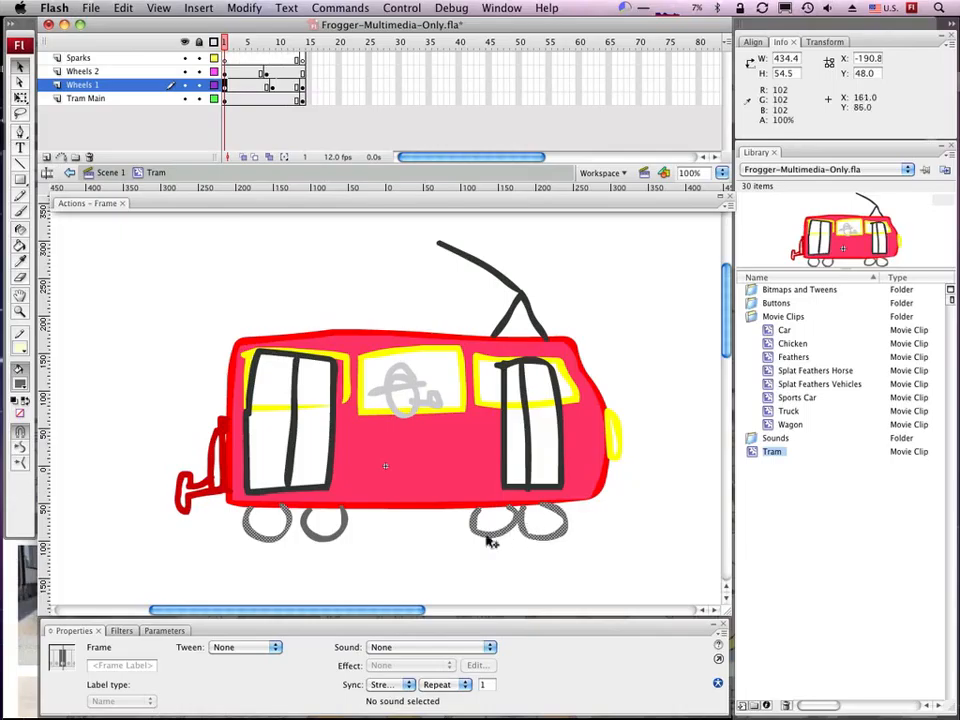
{"action": "key", "text": "shift+Up"}
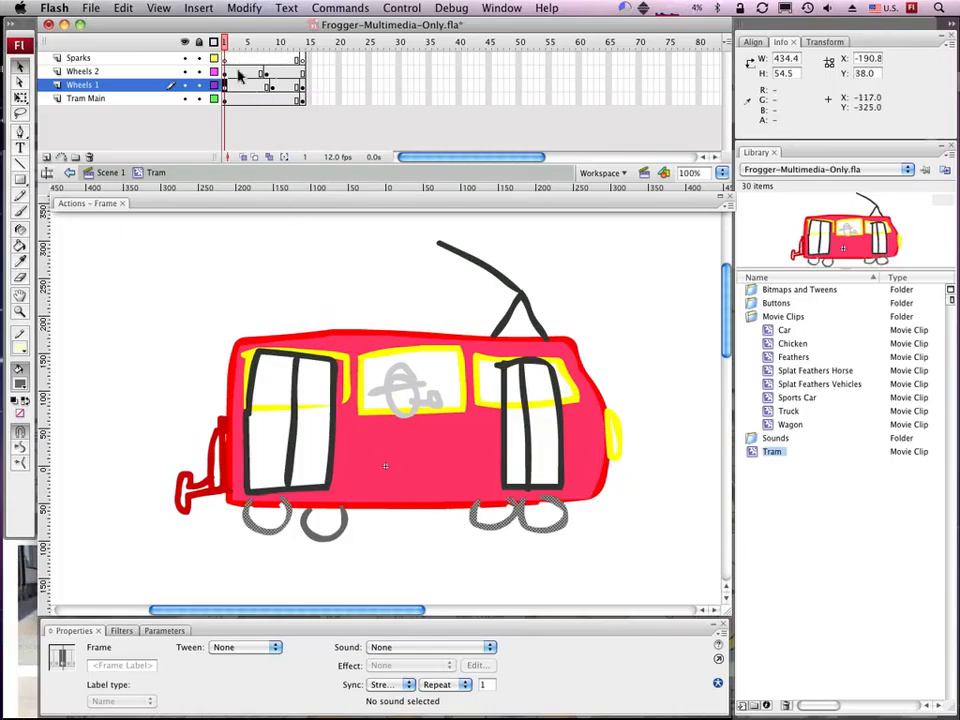
{"action": "left_click_drag", "start_coordinate": [228, 47], "coordinate": [290, 45]}
{"action": "key", "text": "Return"}
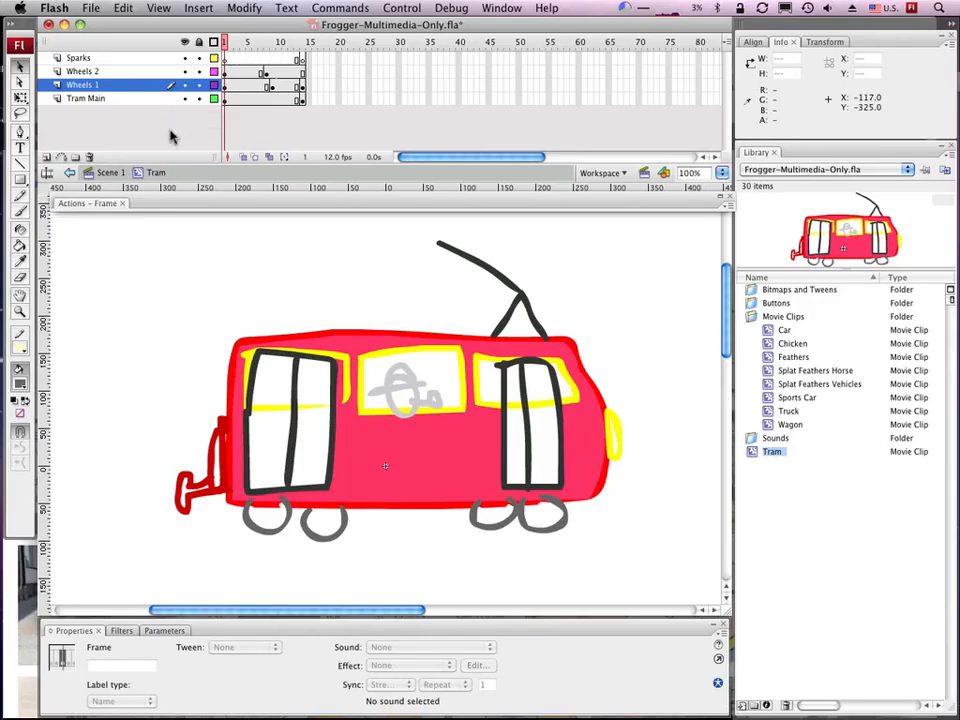
Step: Try to rotate the tram body slightly clockwise on frame 1 of Tram Main using Free Transform, and undo the rotation
{"action": "left_click", "coordinate": [225, 101]}
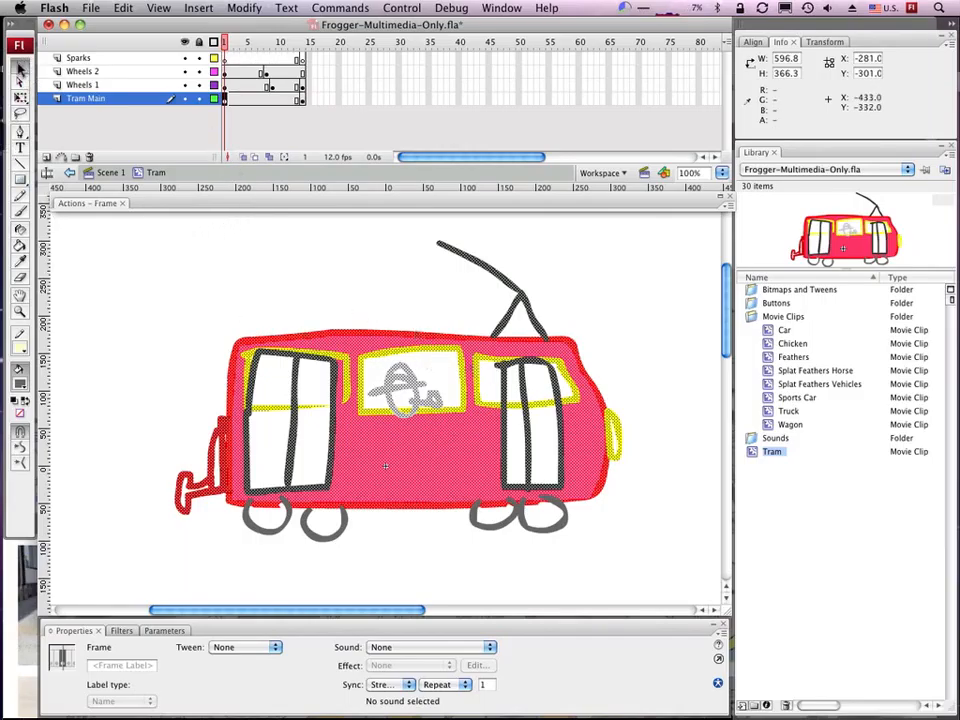
{"action": "left_click", "coordinate": [161, 259]}
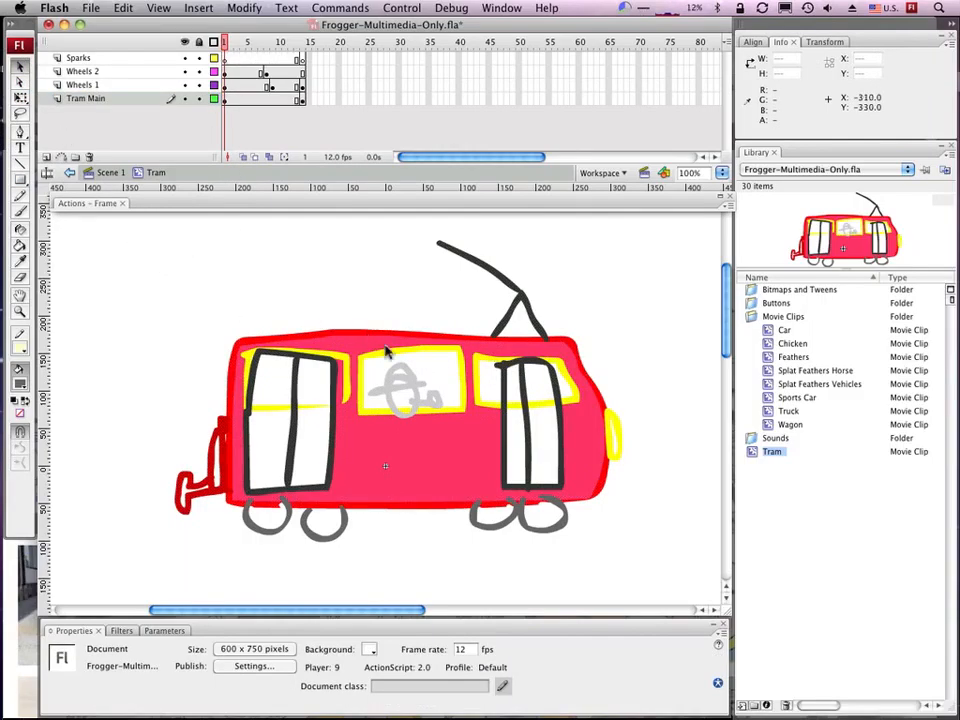
{"action": "left_click", "coordinate": [225, 100]}
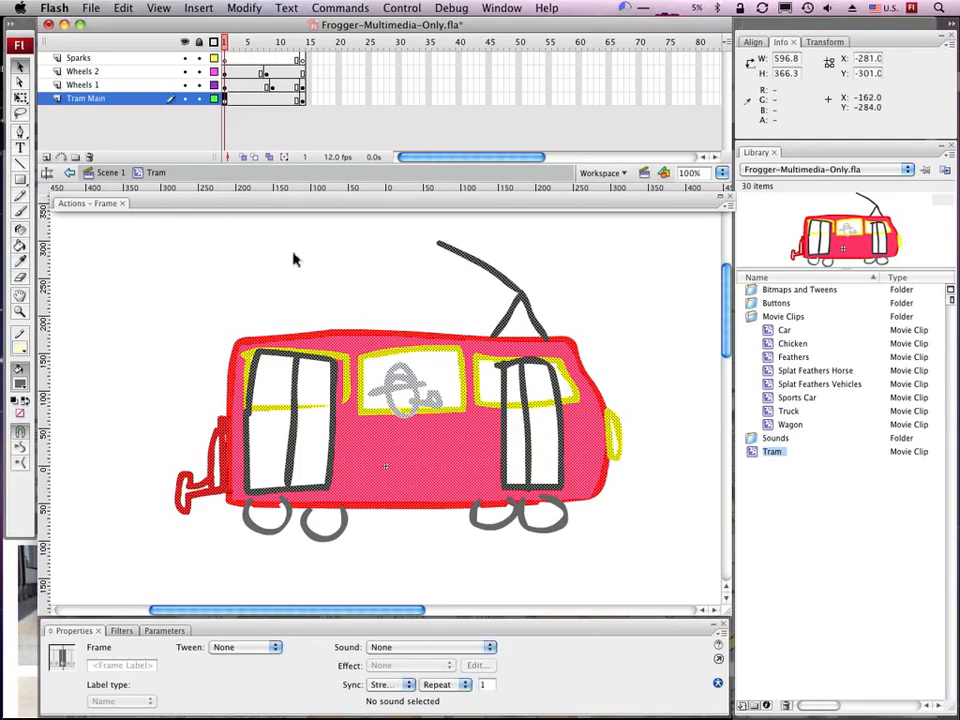
{"action": "left_click", "coordinate": [20, 97]}
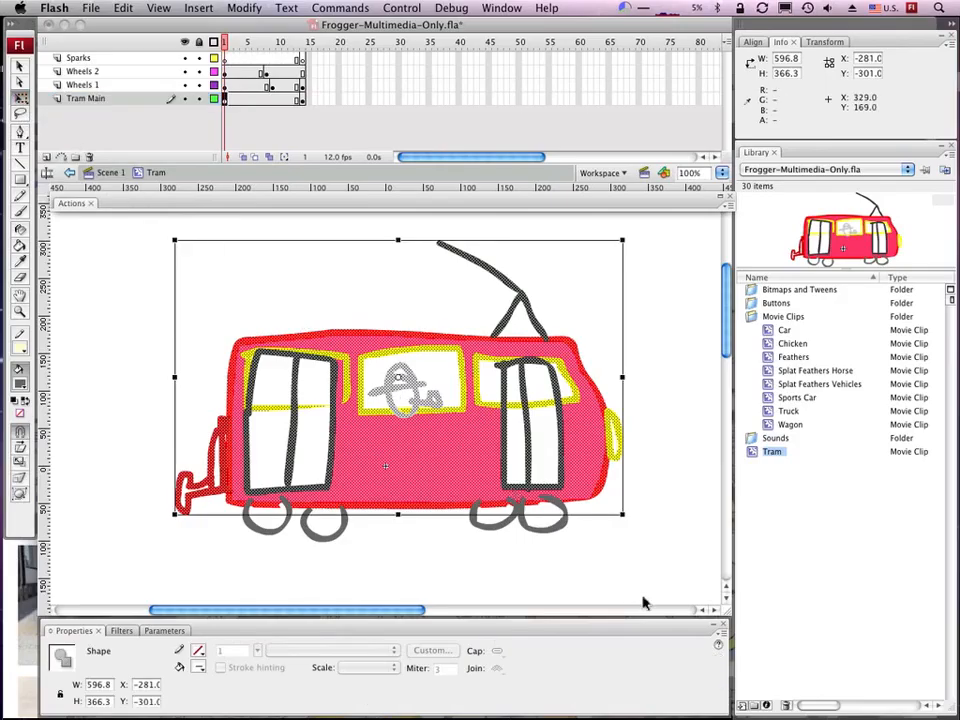
{"action": "left_click_drag", "start_coordinate": [610, 520], "coordinate": [606, 531]}
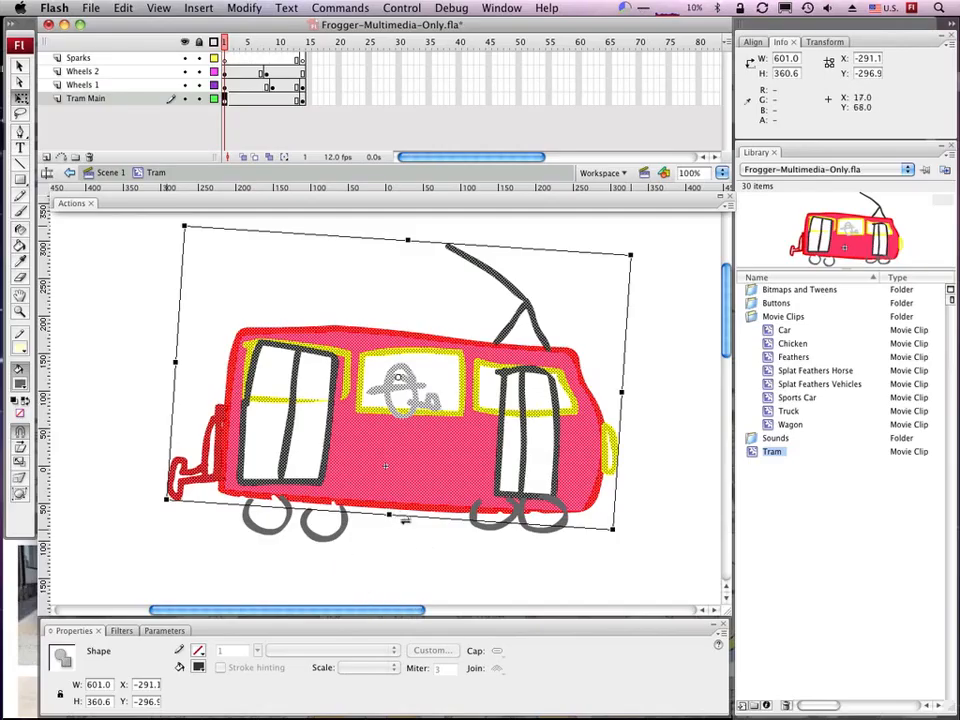
{"action": "key", "text": "super+z"}
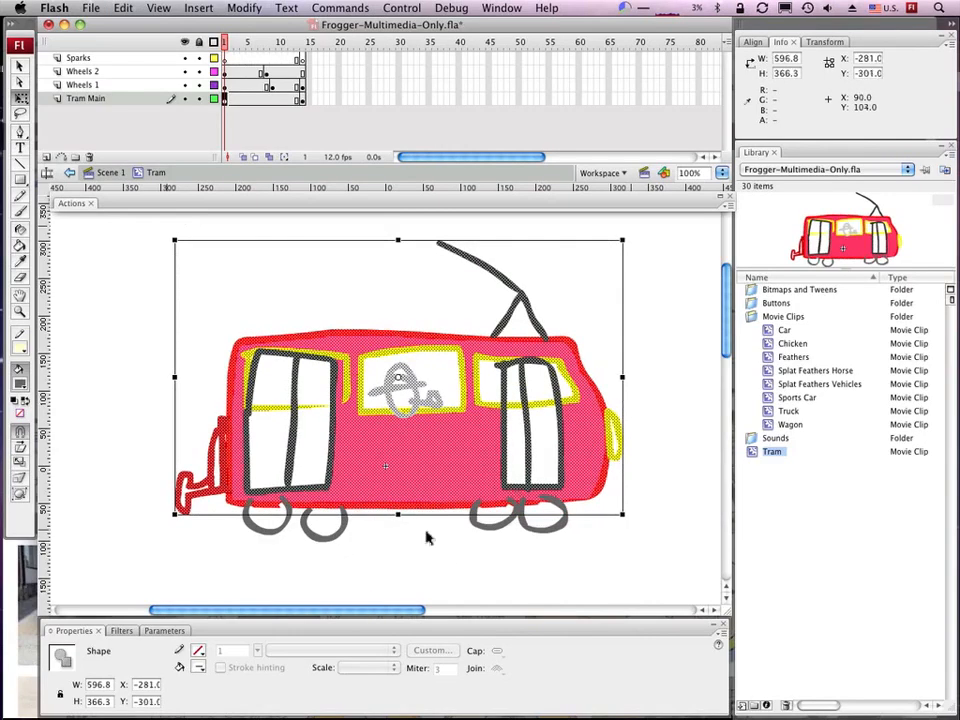
Step: Try to rotate the tram body and all wheels together slightly clockwise on frame 1, undo the rotation and deselect everything
{"action": "left_click", "coordinate": [226, 86]}
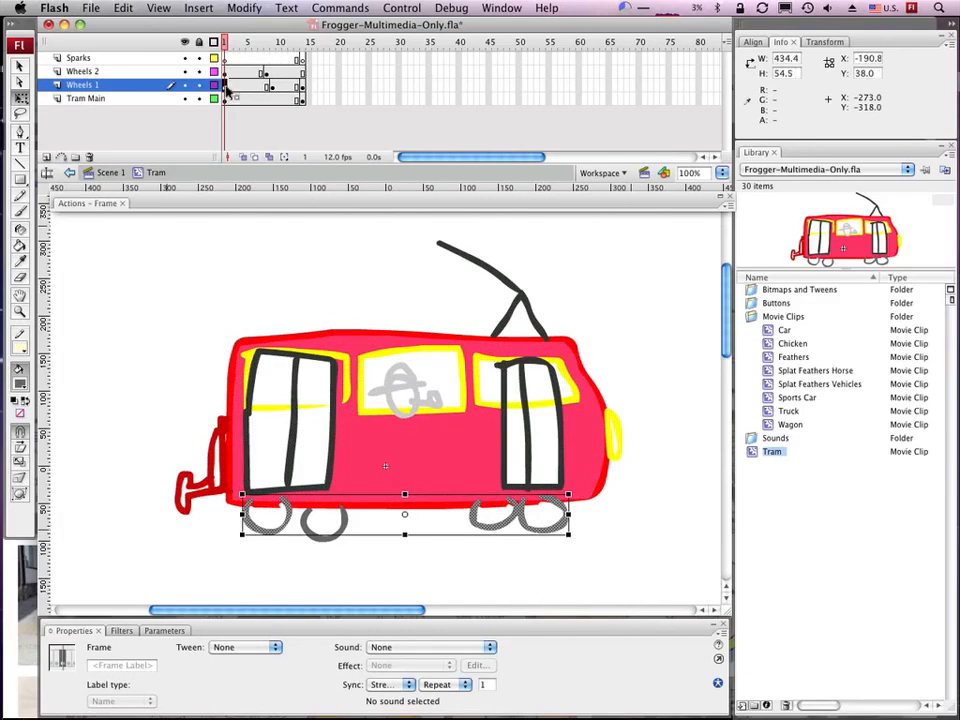
{"action": "left_click", "coordinate": [226, 74], "text": "shift"}
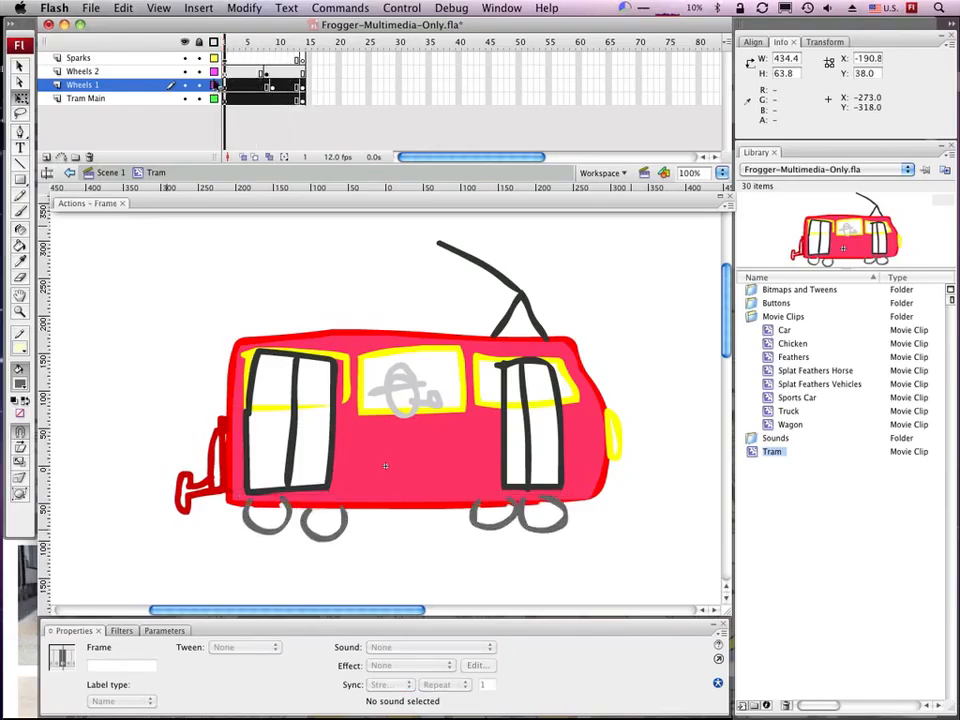
{"action": "key", "text": "super+a"}
{"action": "left_click_drag", "start_coordinate": [608, 553], "coordinate": [597, 564]}
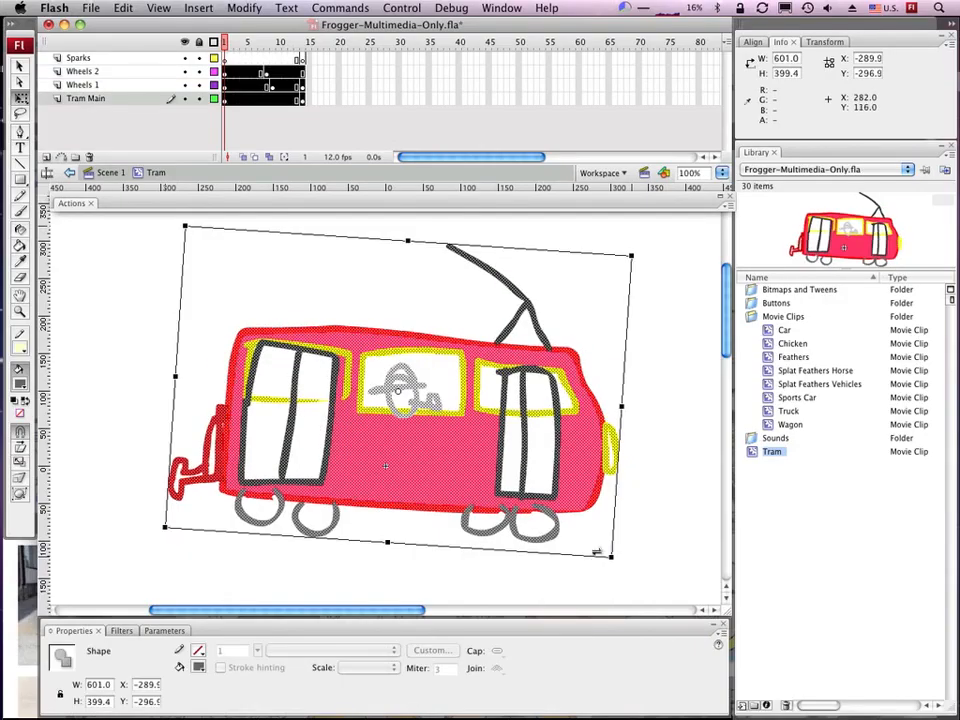
{"action": "mouse_move", "coordinate": [229, 45]}
{"action": "left_mouse_down"}
{"action": "mouse_move", "coordinate": [322, 42]}
{"action": "mouse_move", "coordinate": [201, 43]}
{"action": "mouse_move", "coordinate": [418, 43]}
{"action": "mouse_move", "coordinate": [201, 48]}
{"action": "mouse_move", "coordinate": [444, 47]}
{"action": "mouse_move", "coordinate": [183, 48]}
{"action": "mouse_move", "coordinate": [377, 39]}
{"action": "mouse_move", "coordinate": [215, 46]}
{"action": "left_mouse_up"}
{"action": "key", "text": "super+alt+a"}
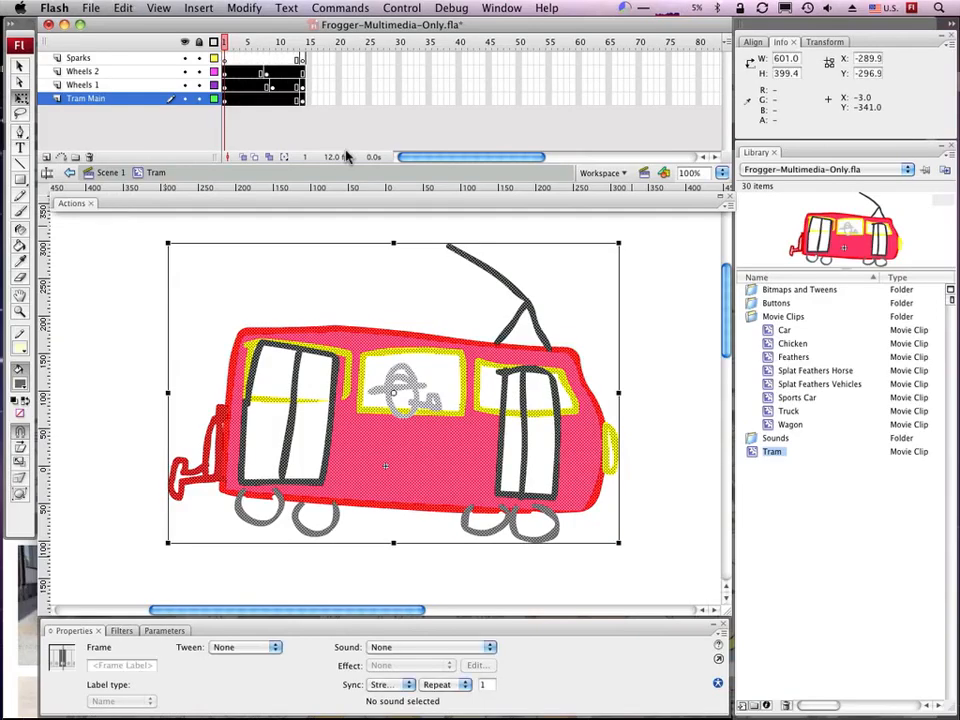
{"action": "key", "text": "super+z"}
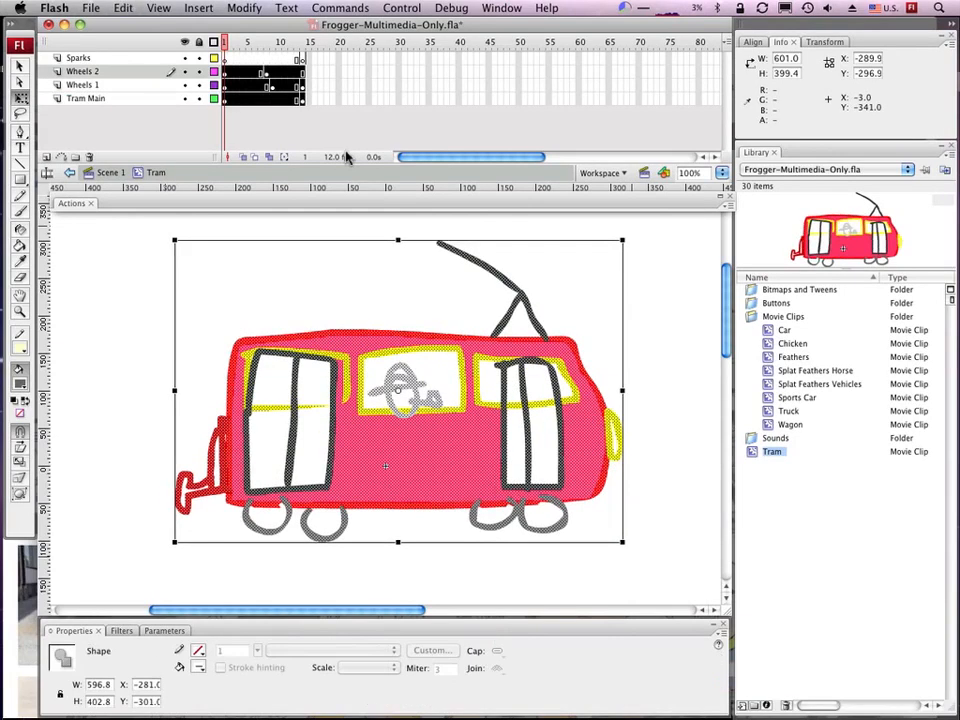
{"action": "left_click", "coordinate": [155, 349]}
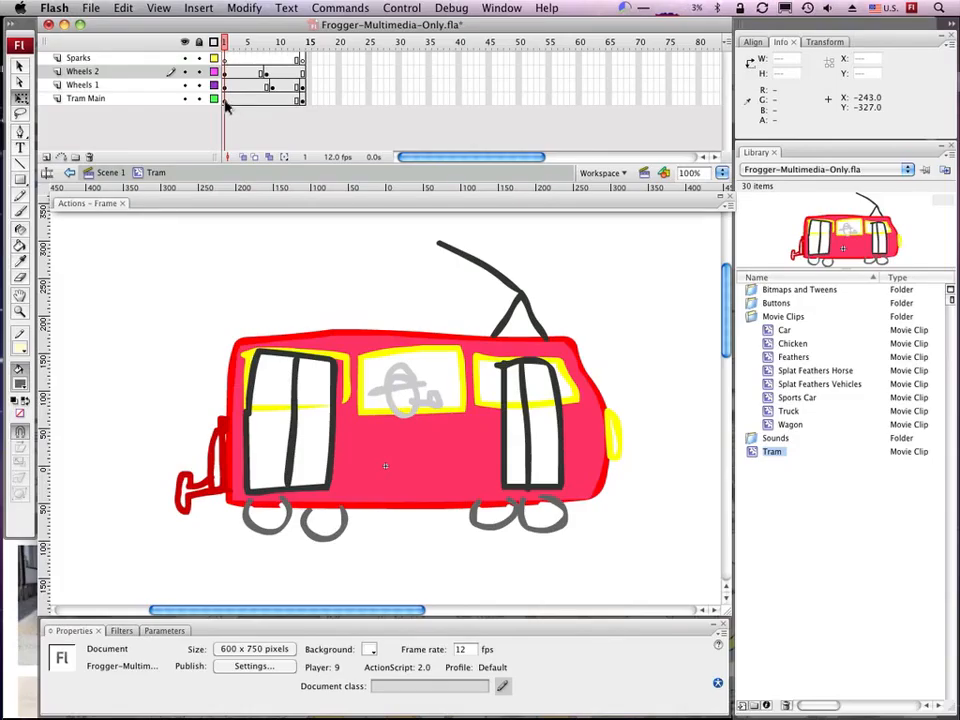
Step: Rotate the tram body and the Wheels 1 wheels separately, each slightly clockwise on frame 1, and play the animation
{"action": "left_click", "coordinate": [226, 99]}
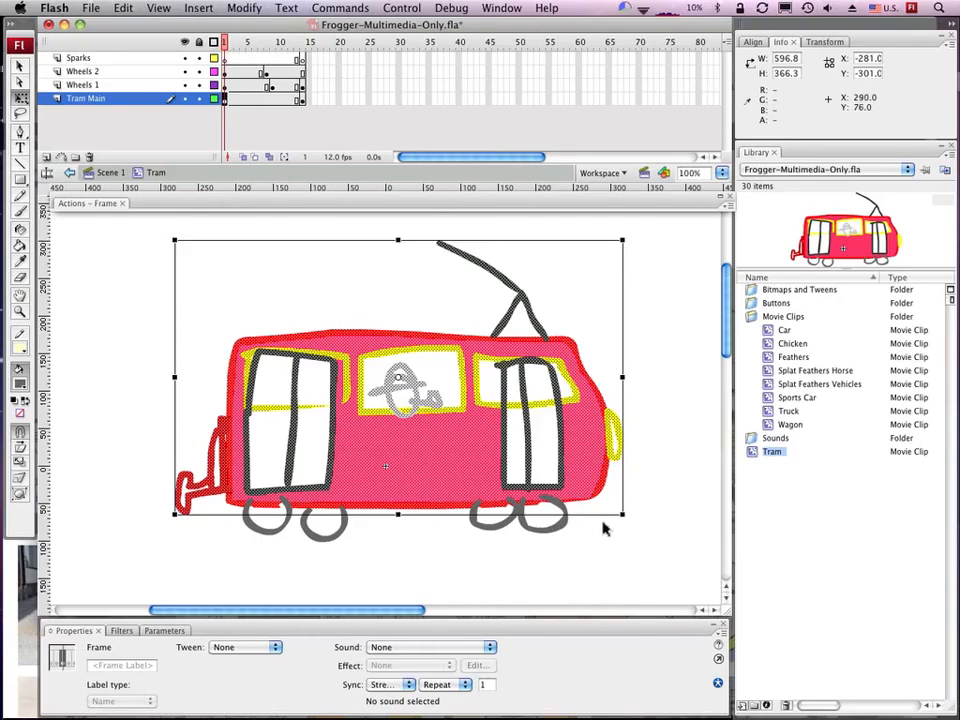
{"action": "left_click_drag", "start_coordinate": [615, 521], "coordinate": [593, 540]}
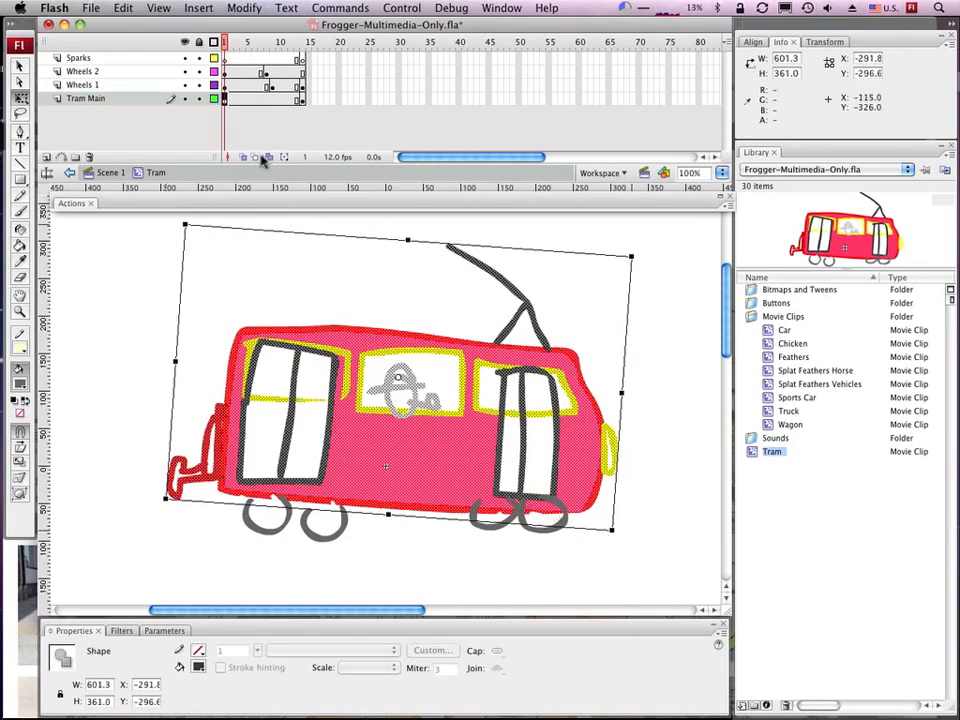
{"action": "left_click", "coordinate": [226, 86]}
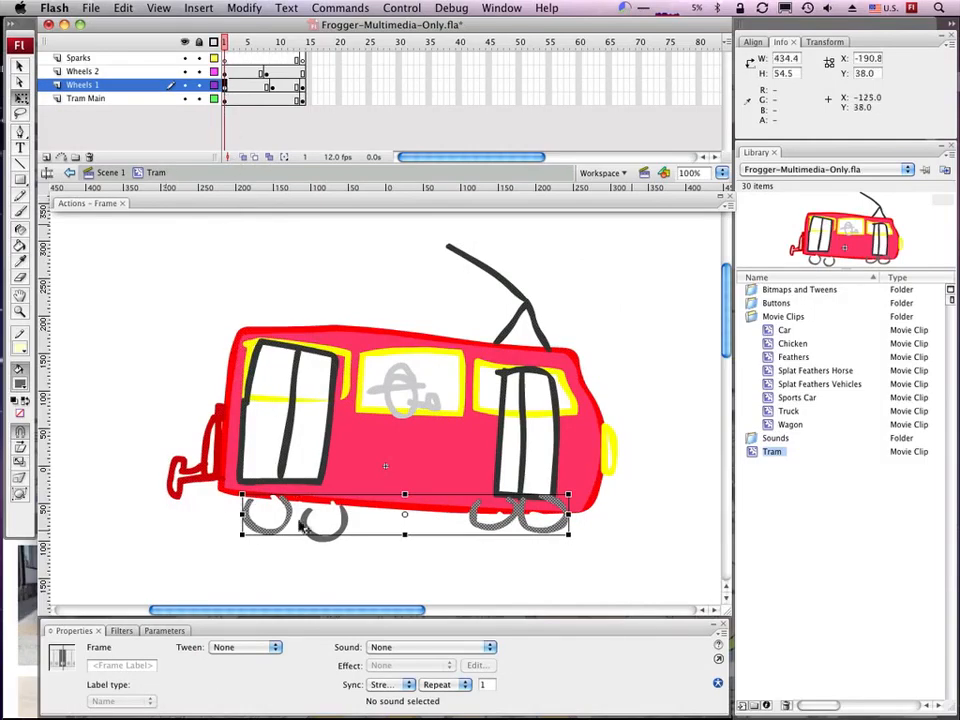
{"action": "left_click_drag", "start_coordinate": [253, 541], "coordinate": [246, 534]}
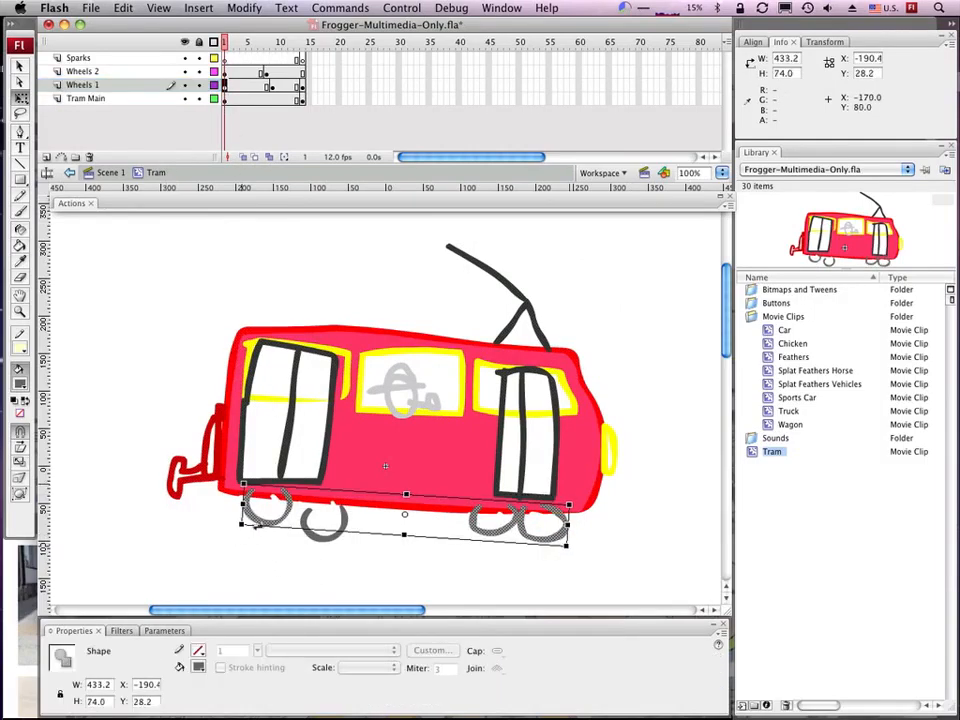
{"action": "mouse_move", "coordinate": [224, 40]}
{"action": "left_mouse_down"}
{"action": "mouse_move", "coordinate": [300, 42]}
{"action": "mouse_move", "coordinate": [220, 44]}
{"action": "left_mouse_up"}
{"action": "key", "text": "Return"}
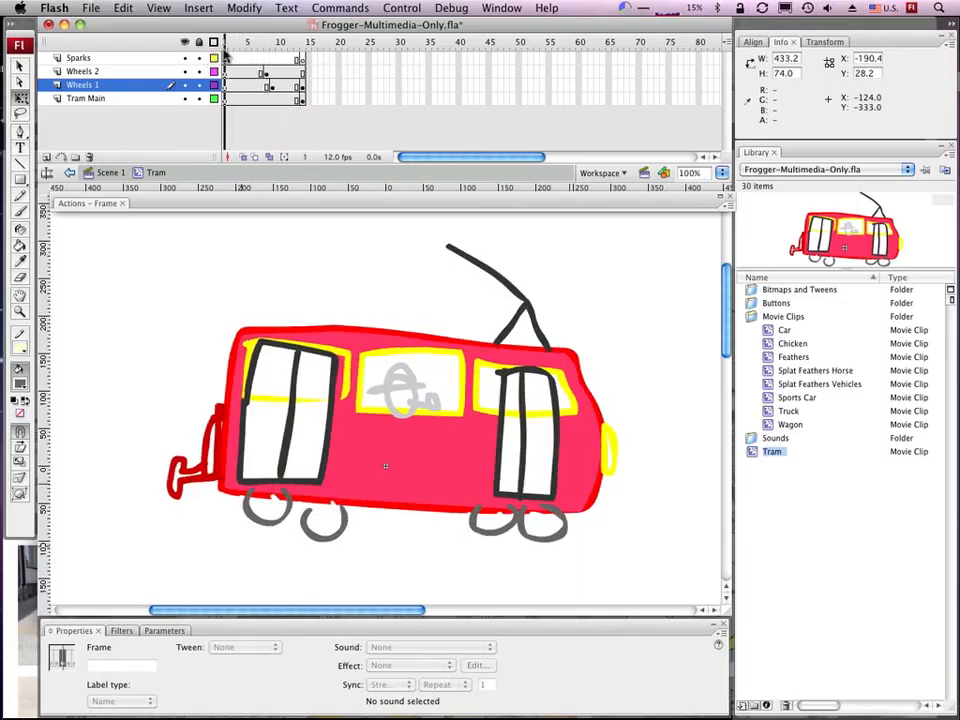
Step: Try to rotate the tram body counterclockwise at frame 6 of Tram Main, and undo the rotation
{"action": "left_click", "coordinate": [257, 100]}
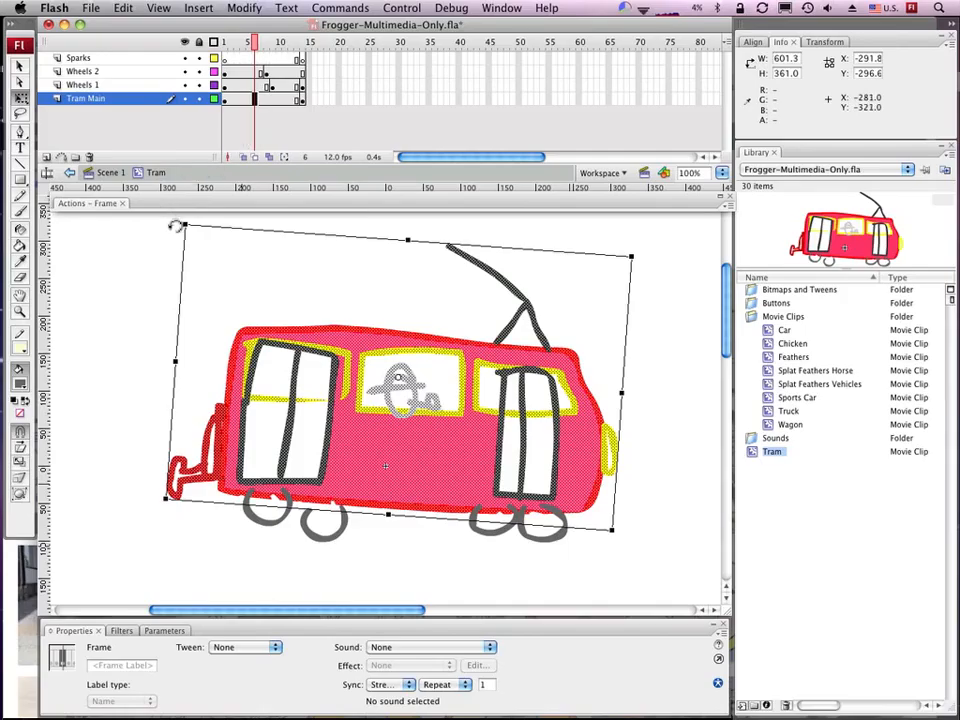
{"action": "left_click_drag", "start_coordinate": [175, 226], "coordinate": [156, 243]}
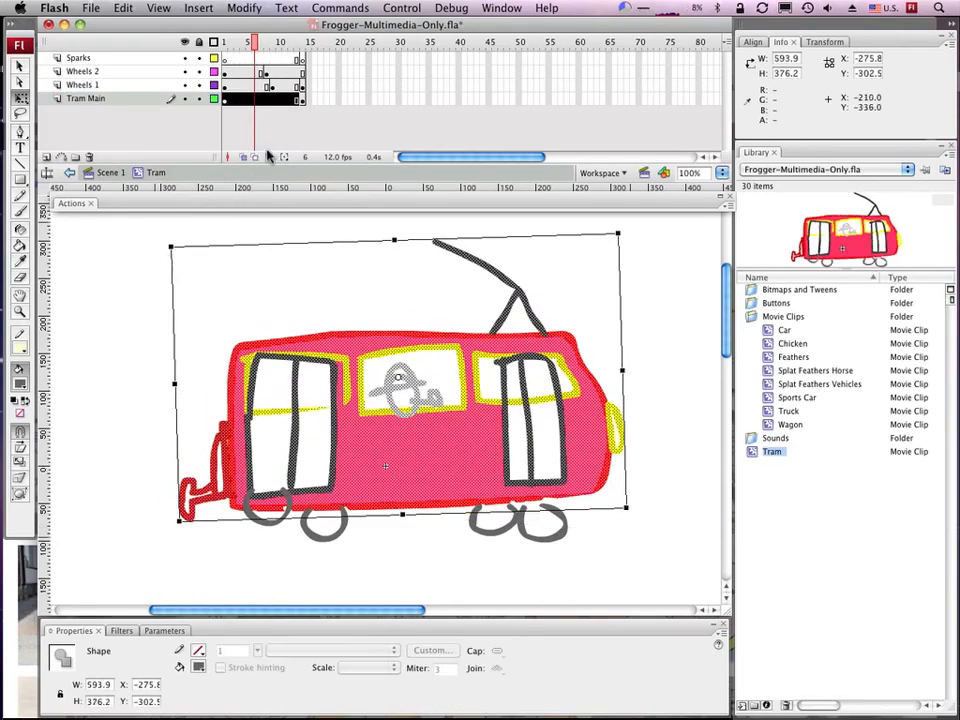
{"action": "left_click", "coordinate": [256, 100]}
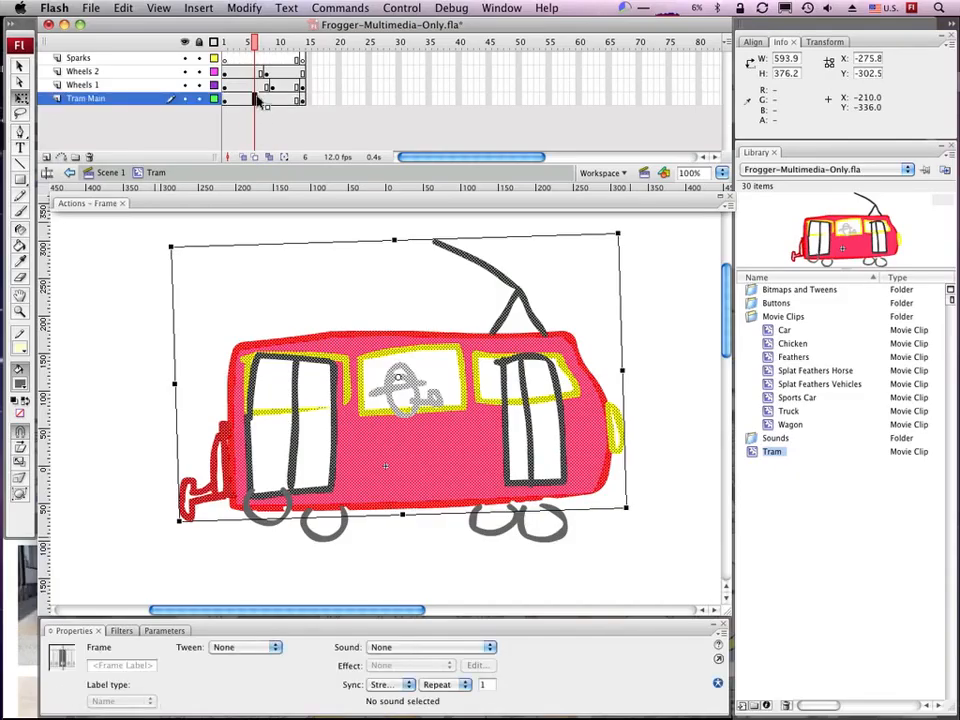
{"action": "key", "text": "super+z"}
{"action": "key", "text": "super+z"}
Step: Insert a keyframe at frame 7 on Tram Main and rotate the tram body counterclockwise until it is roughly level
{"action": "left_click", "coordinate": [262, 101]}
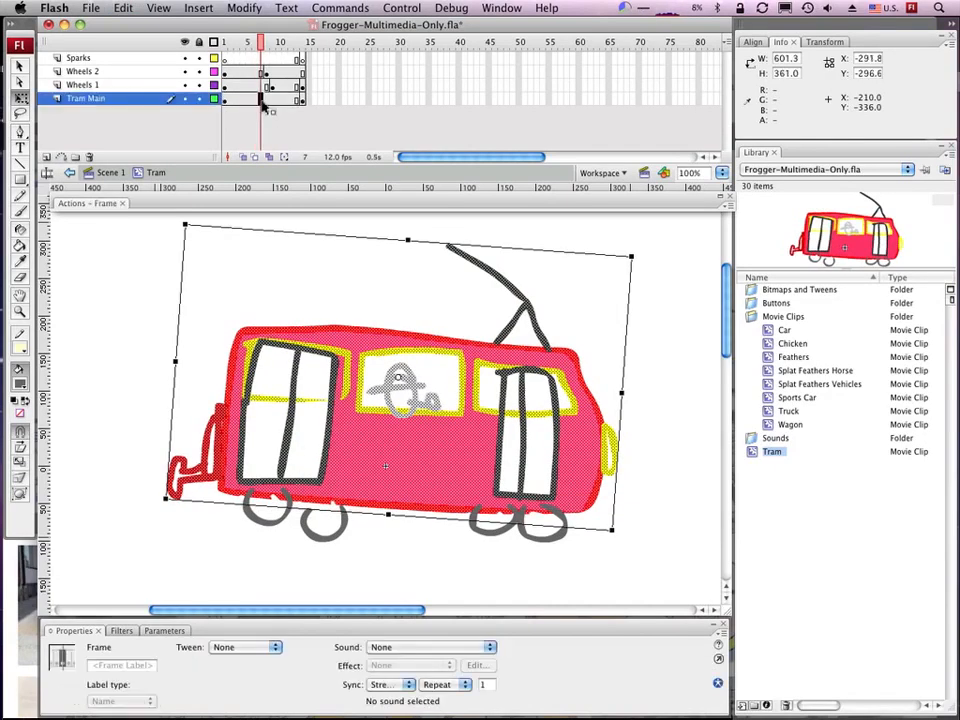
{"action": "key", "text": "super+z"}
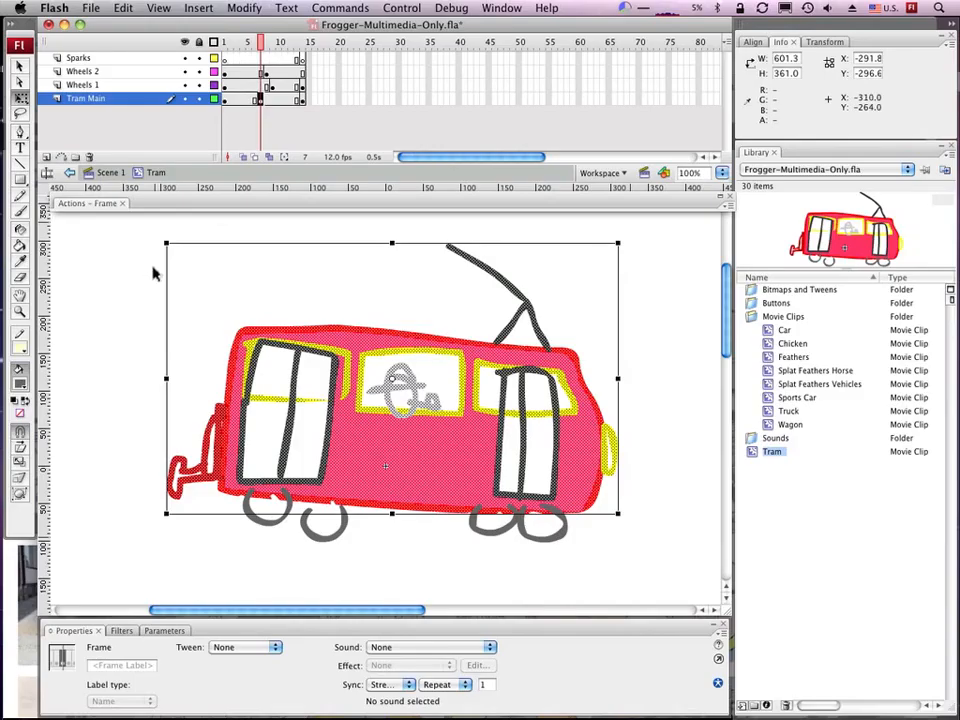
{"action": "left_click_drag", "start_coordinate": [163, 252], "coordinate": [144, 263]}
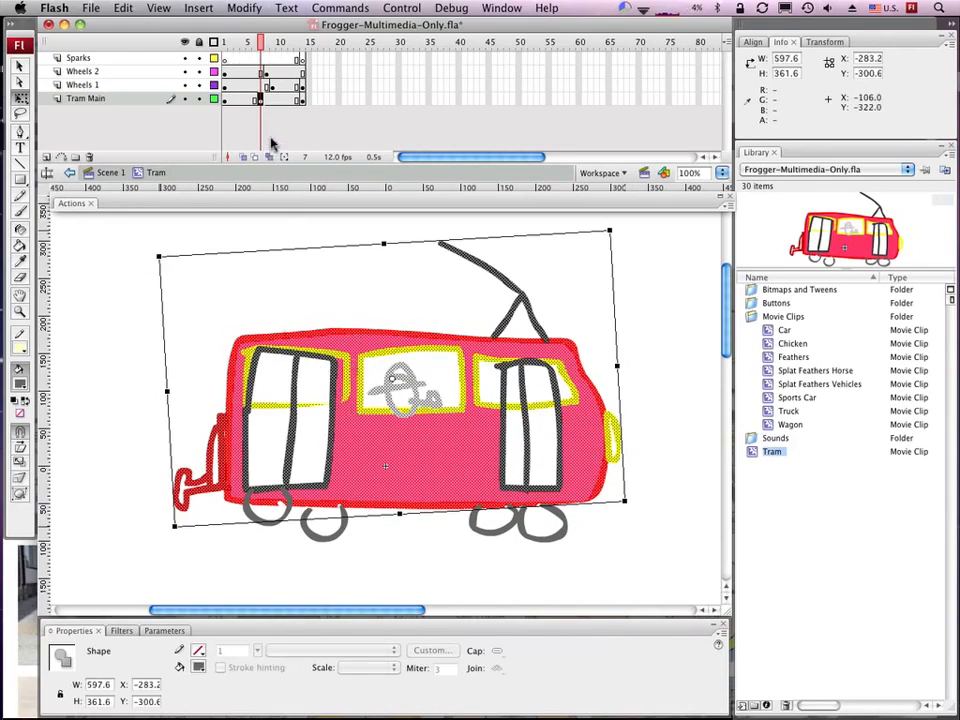
Step: Scrub back and forth through the opening frames to review the tram body's rocking motion
{"action": "left_click_drag", "start_coordinate": [263, 42], "coordinate": [184, 47]}
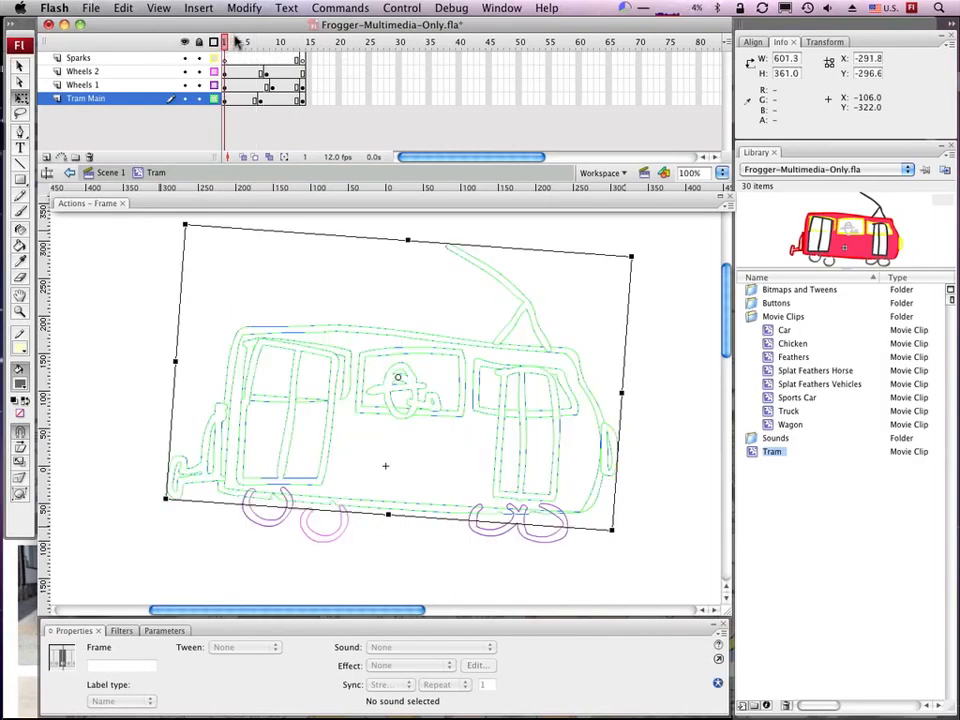
{"action": "left_click", "coordinate": [213, 42]}
{"action": "left_click", "coordinate": [213, 43]}
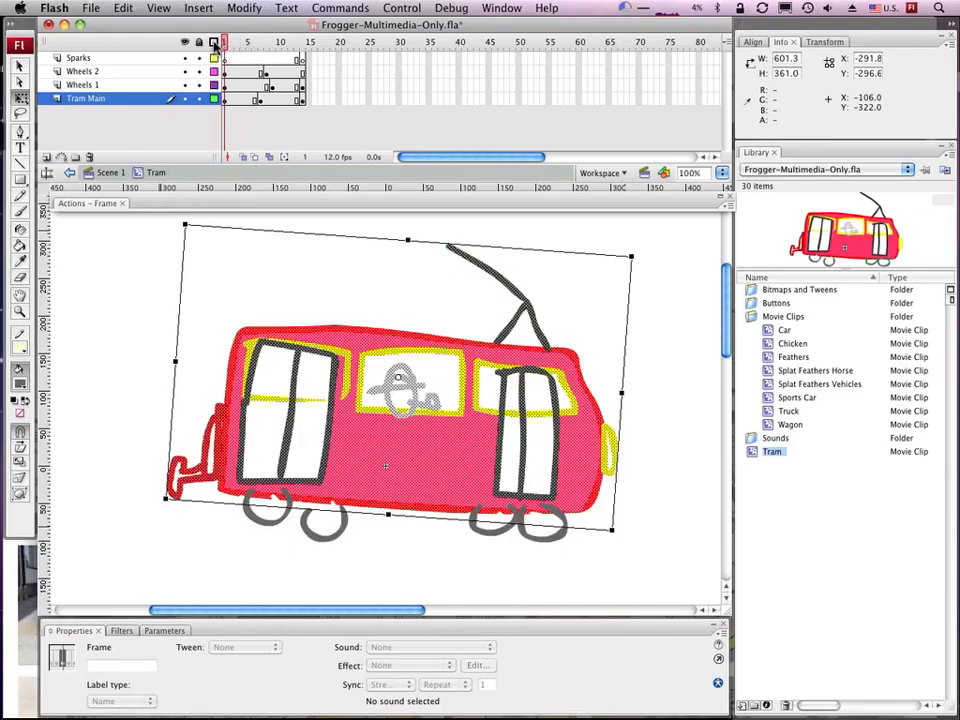
{"action": "left_click_drag", "start_coordinate": [225, 40], "coordinate": [249, 54]}
{"action": "left_click_drag", "start_coordinate": [261, 56], "coordinate": [232, 58]}
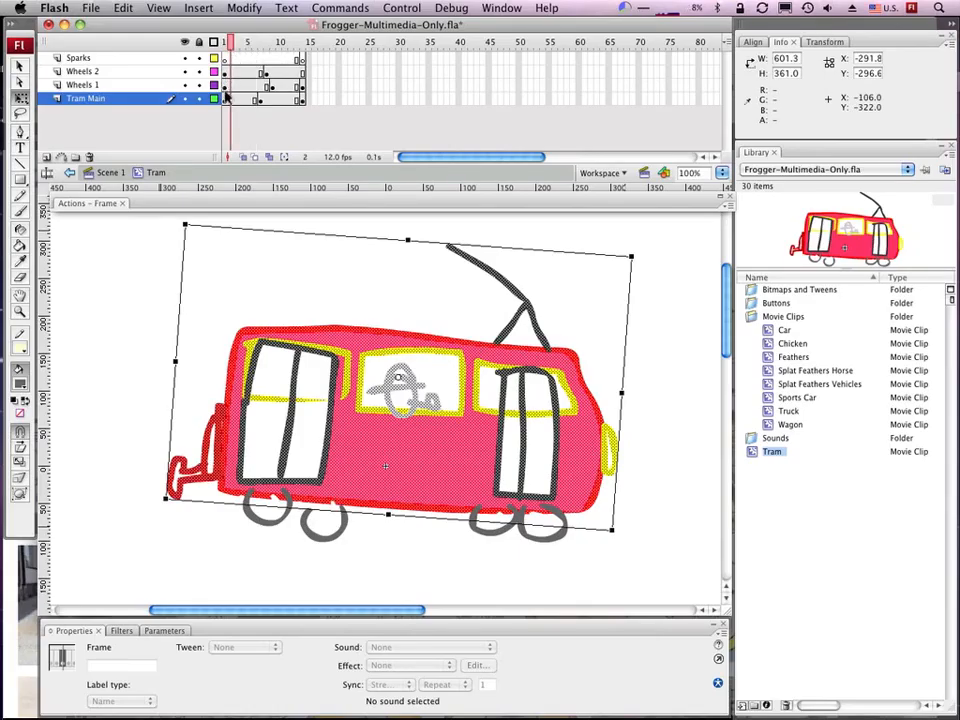
Step: Rotate the tram body counterclockwise on frame 1 of Tram Main until it is level
{"action": "left_click", "coordinate": [224, 96]}
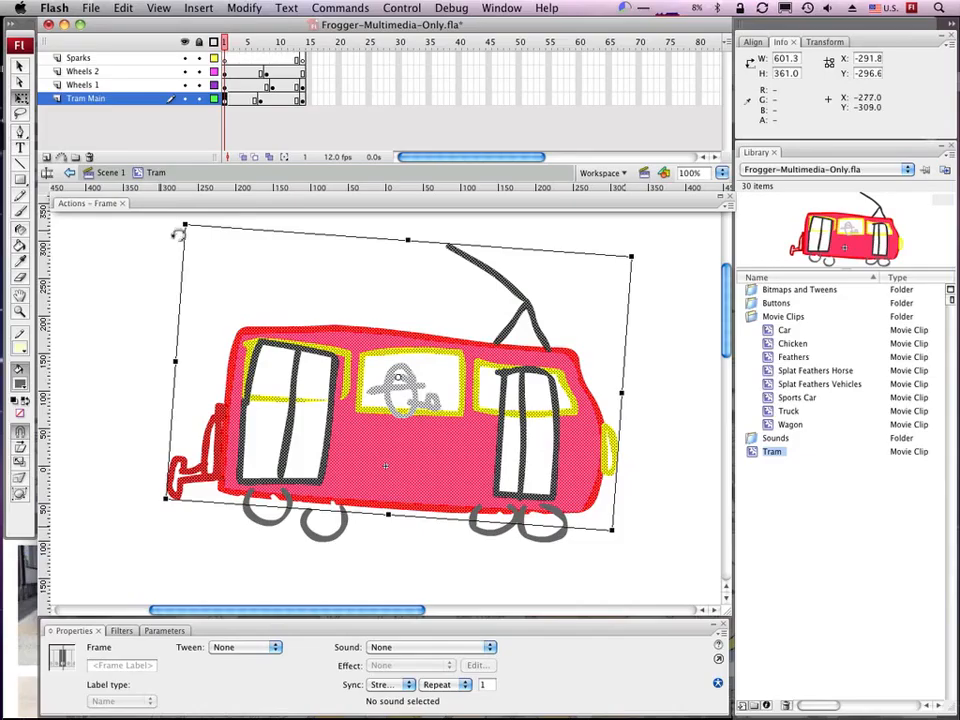
{"action": "left_click_drag", "start_coordinate": [176, 225], "coordinate": [170, 253]}
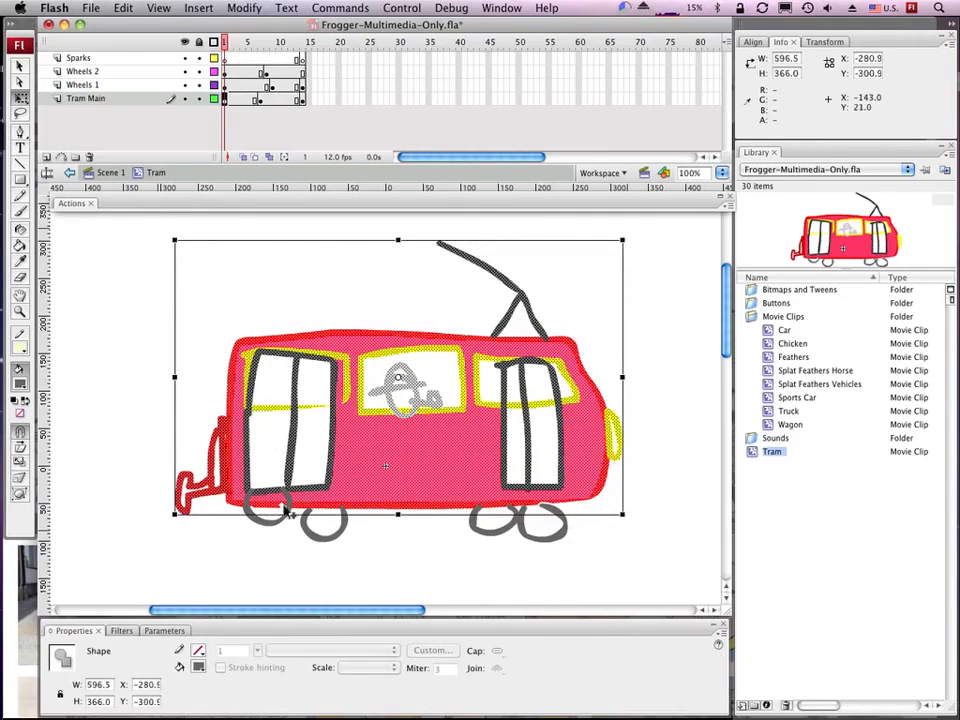
Step: Nudge the rearmost Wheels 1 wheel on frame 1 down about 15 px to Y 43.2, and play the animation
{"action": "left_click", "coordinate": [264, 530]}
{"action": "left_click", "coordinate": [261, 525]}
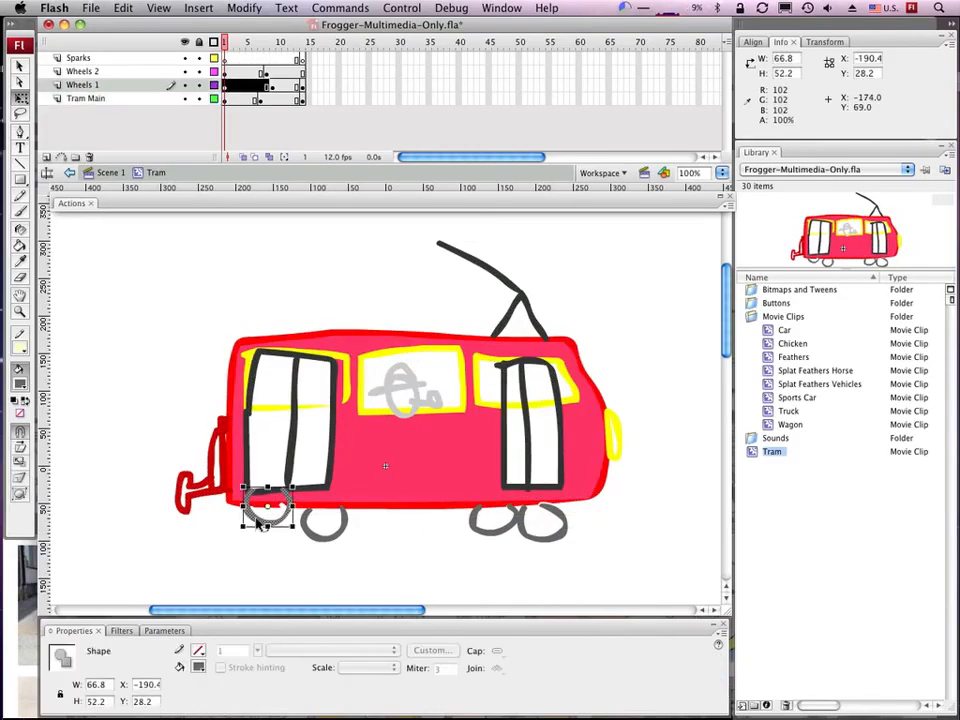
{"action": "key", "text": "Down"}
{"action": "key", "text": "Down"}
{"action": "key", "text": "Down"}
{"action": "key", "text": "Down"}
{"action": "key", "text": "Down"}
{"action": "key", "text": "Down"}
{"action": "key", "text": "Down"}
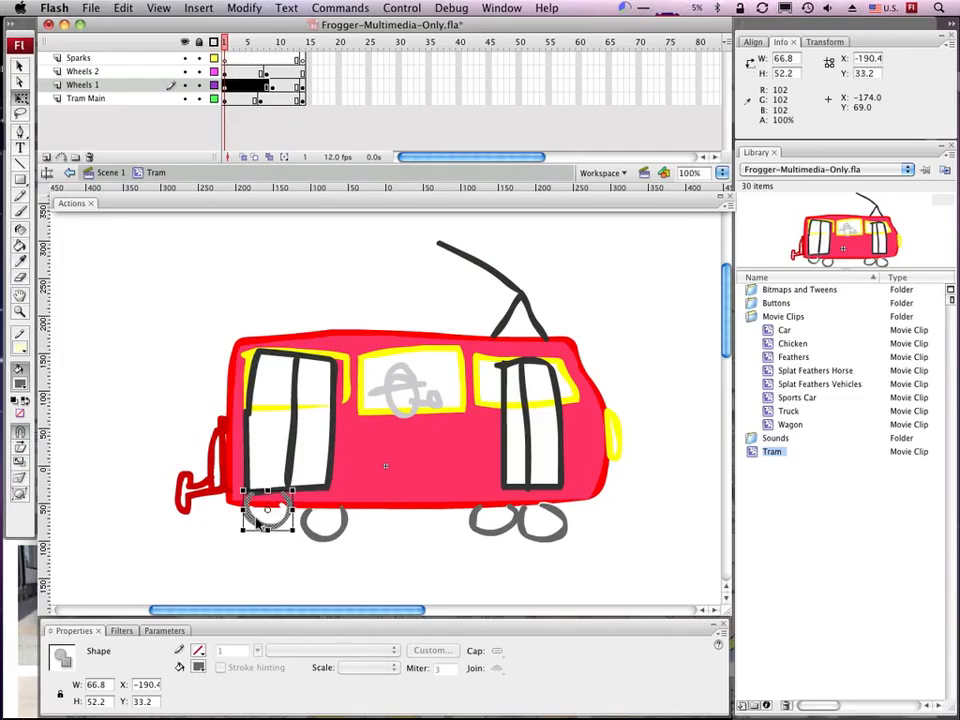
{"action": "key", "text": "Down"}
{"action": "key", "text": "Down"}
{"action": "key", "text": "Down"}
{"action": "key", "text": "Down"}
{"action": "key", "text": "Down"}
{"action": "key", "text": "Down"}
{"action": "key", "text": "Down"}
{"action": "key", "text": "Down"}
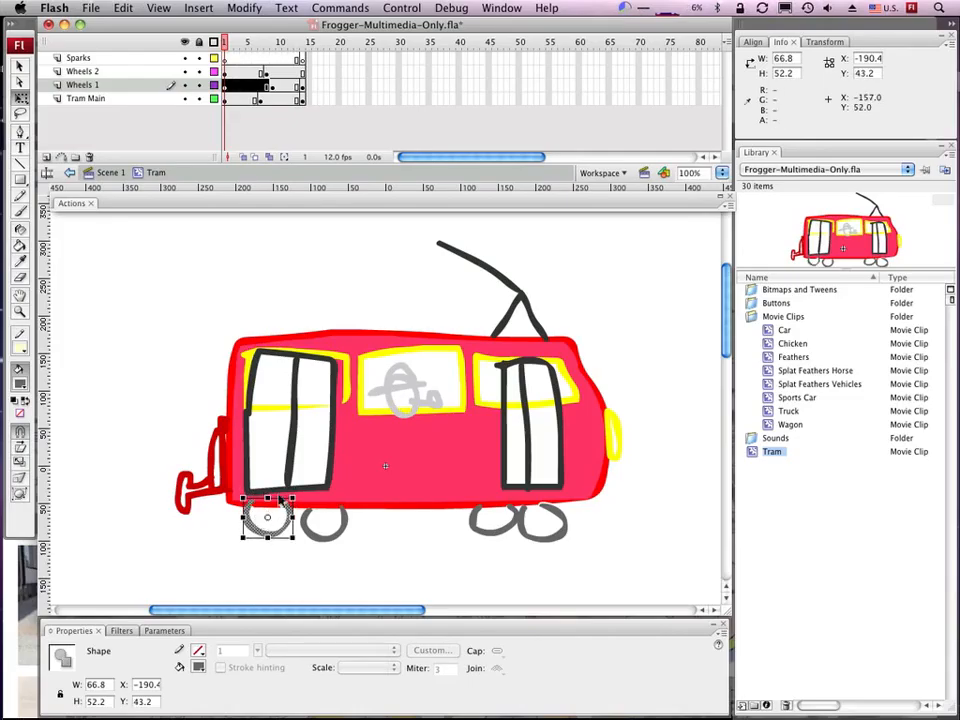
{"action": "left_click", "coordinate": [347, 236]}
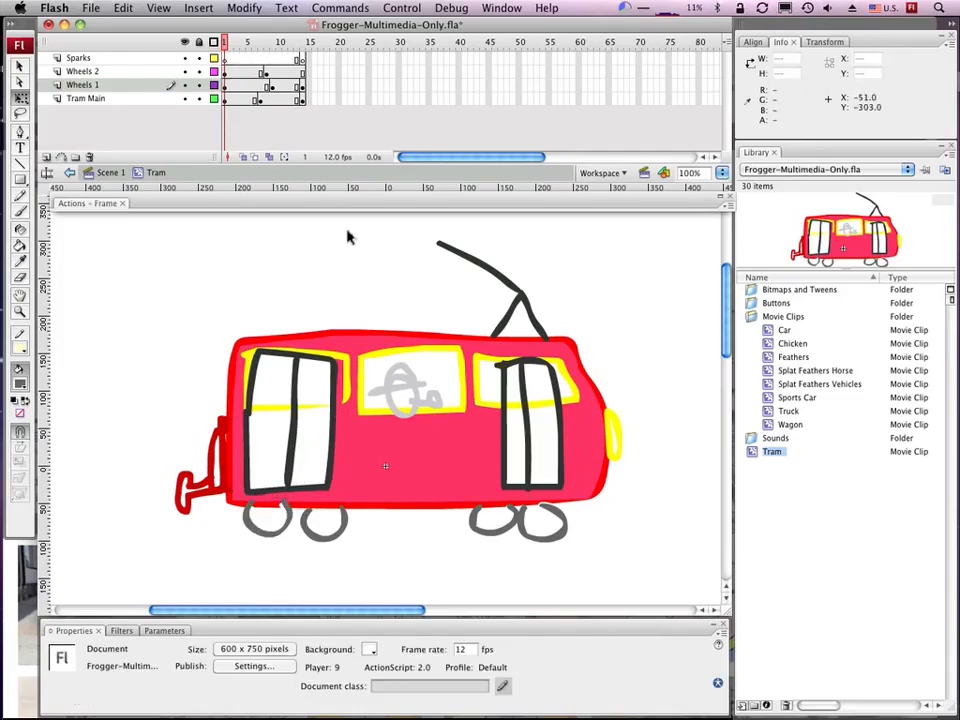
{"action": "left_click", "coordinate": [222, 45]}
{"action": "key", "text": "Return"}
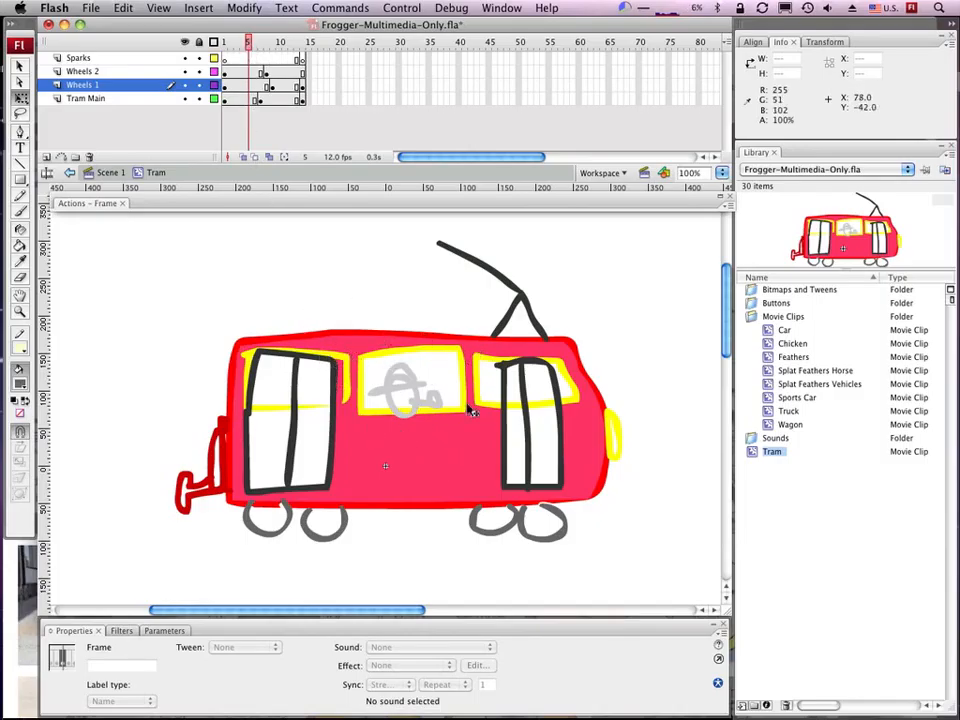
Step: Insert a keyframe at frame 10 of the Sparks layer
{"action": "left_click", "coordinate": [280, 59]}
{"action": "left_click", "coordinate": [291, 59]}
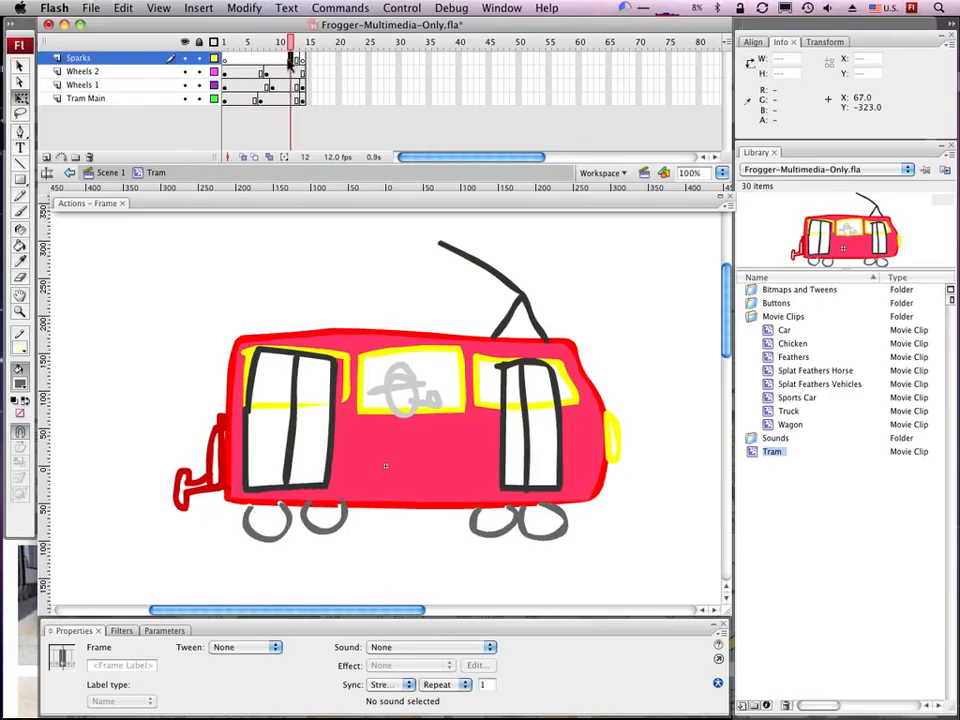
{"action": "left_click", "coordinate": [280, 60]}
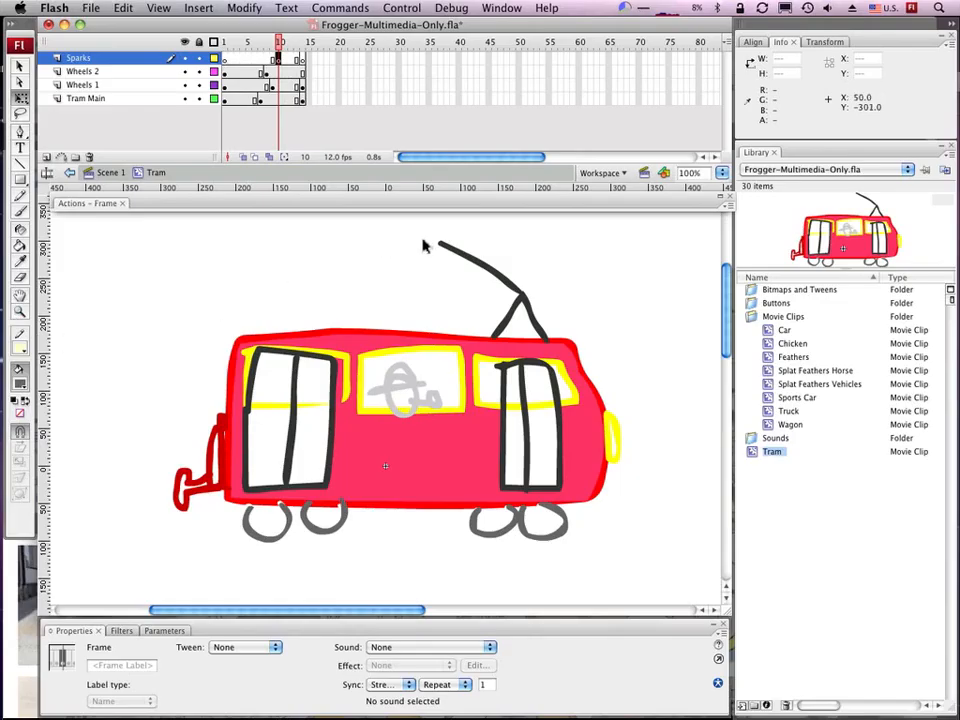
Step: Paint three short orange (#FF9933) spark strokes with the Brush around the tip of the tram's pole
{"action": "left_click", "coordinate": [21, 352]}
{"action": "left_click", "coordinate": [22, 354]}
{"action": "left_click", "coordinate": [21, 384]}
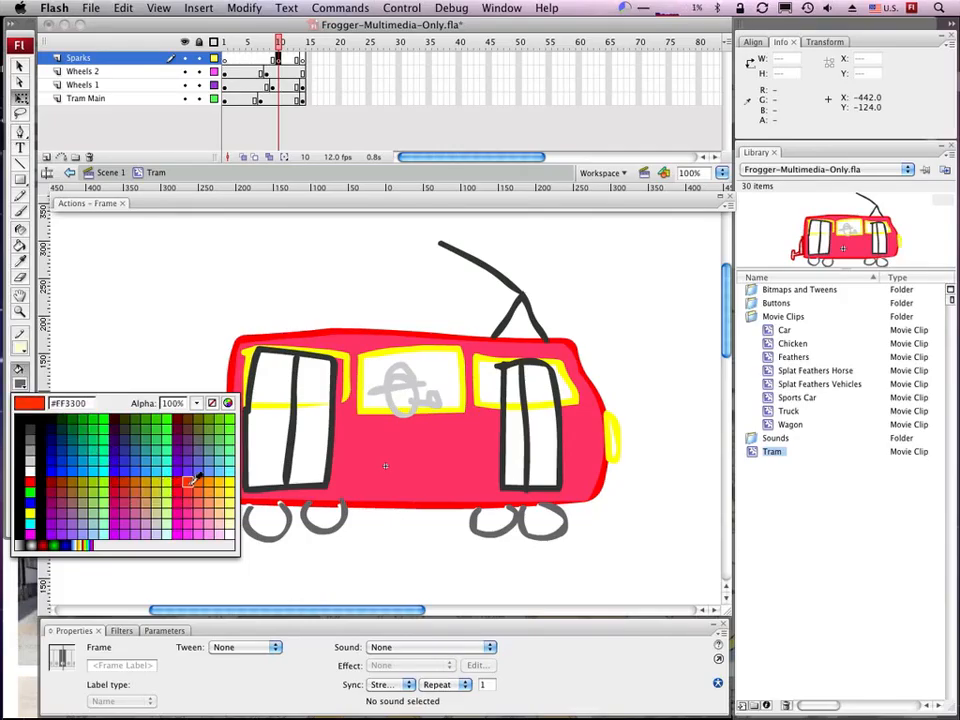
{"action": "left_click", "coordinate": [210, 485]}
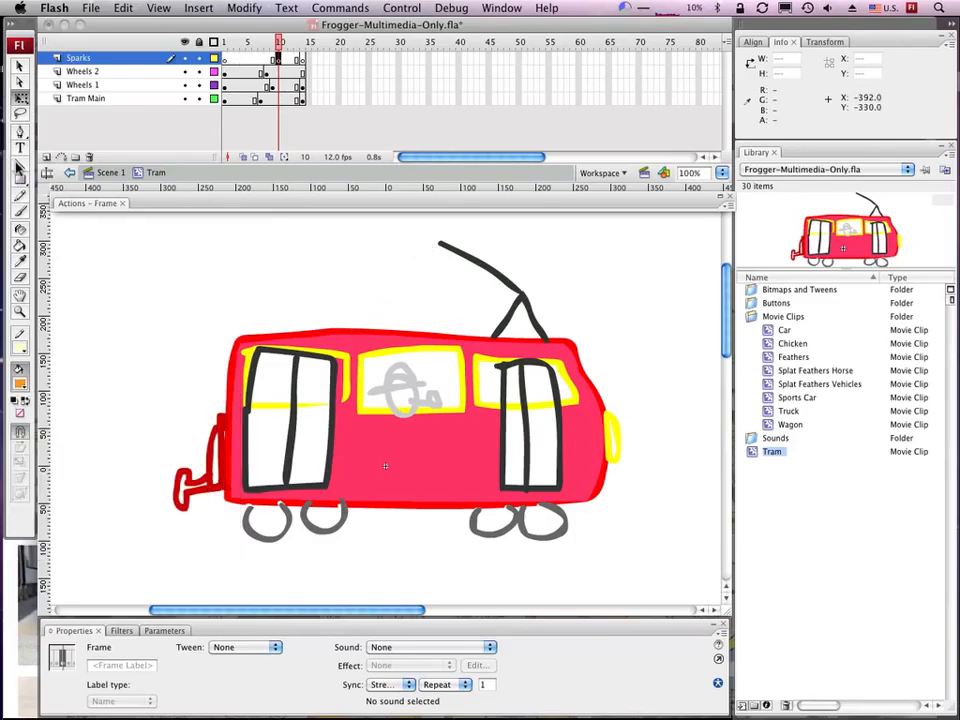
{"action": "left_click", "coordinate": [20, 211]}
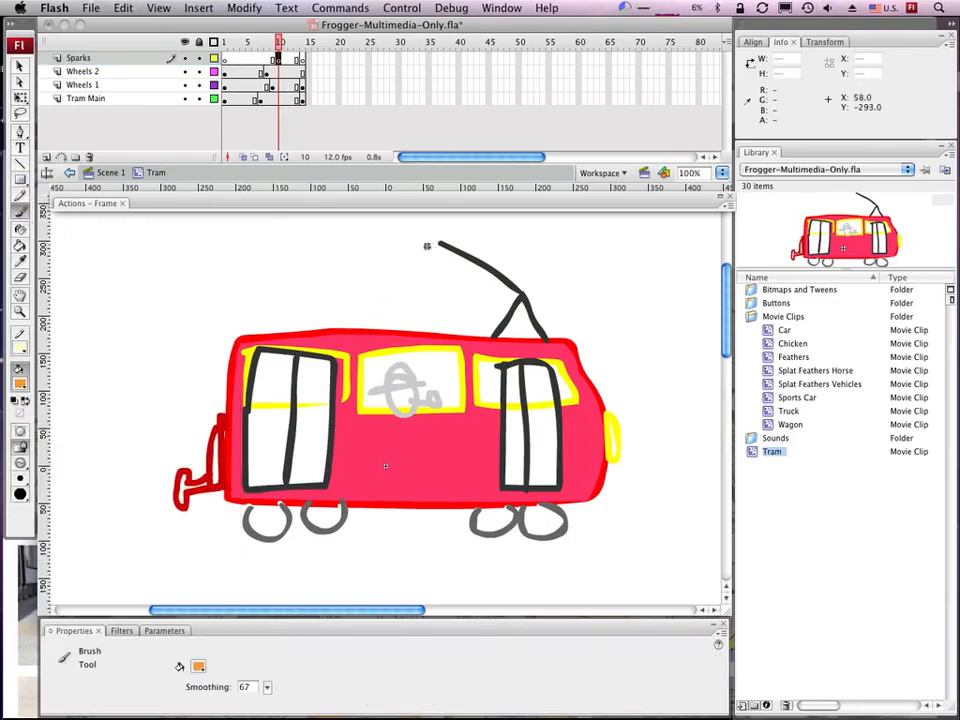
{"action": "left_click_drag", "start_coordinate": [402, 257], "coordinate": [402, 257]}
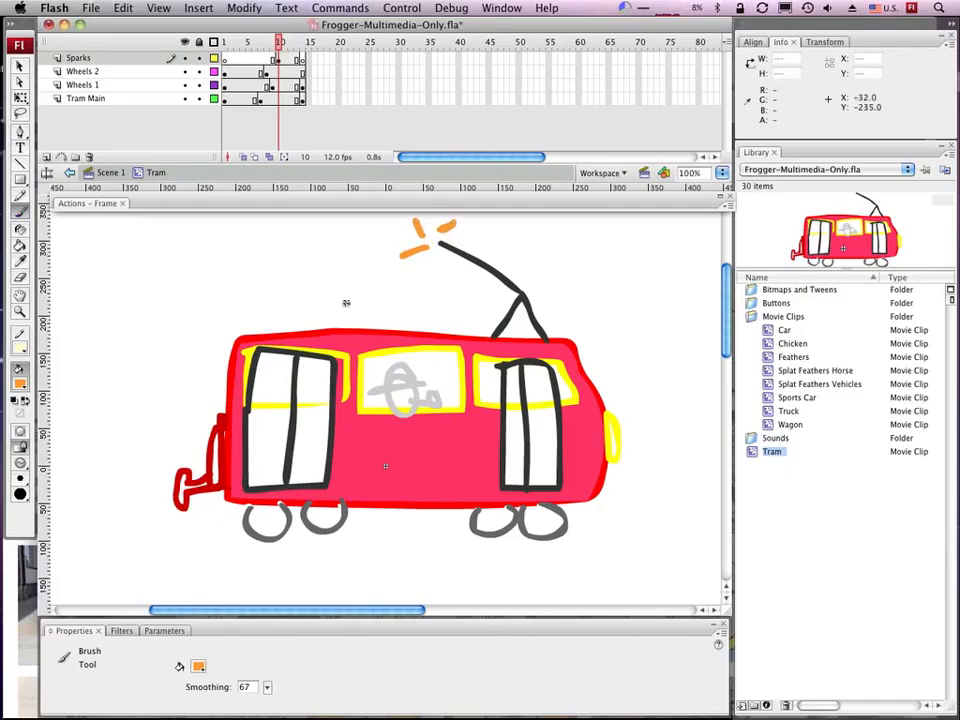
Step: Add two short red (#FF3333) brush strokes among the orange sparks and scrub the timeline around frame 10
{"action": "left_click", "coordinate": [20, 383]}
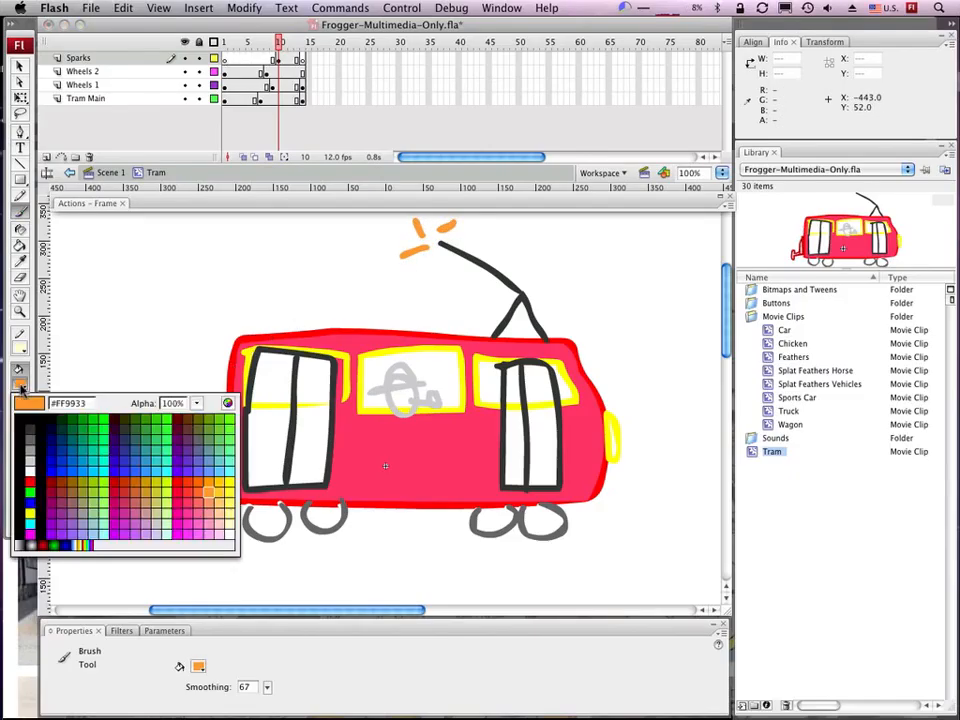
{"action": "left_click", "coordinate": [190, 491]}
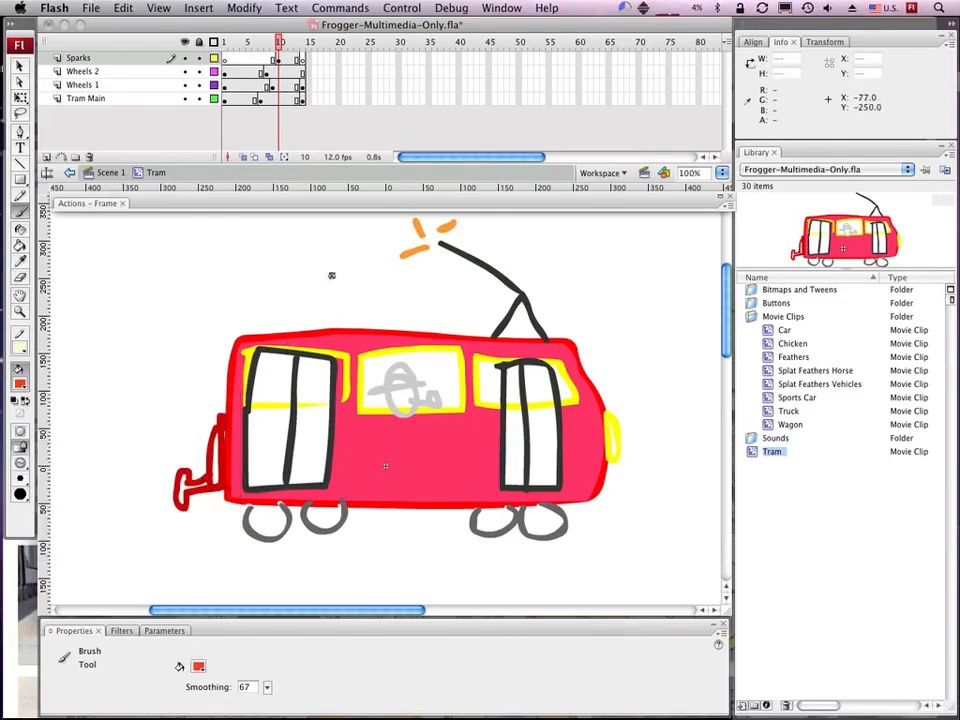
{"action": "mouse_move", "coordinate": [412, 238]}
{"action": "left_mouse_down"}
{"action": "mouse_move", "coordinate": [392, 234]}
{"action": "mouse_move", "coordinate": [434, 261]}
{"action": "left_mouse_up"}
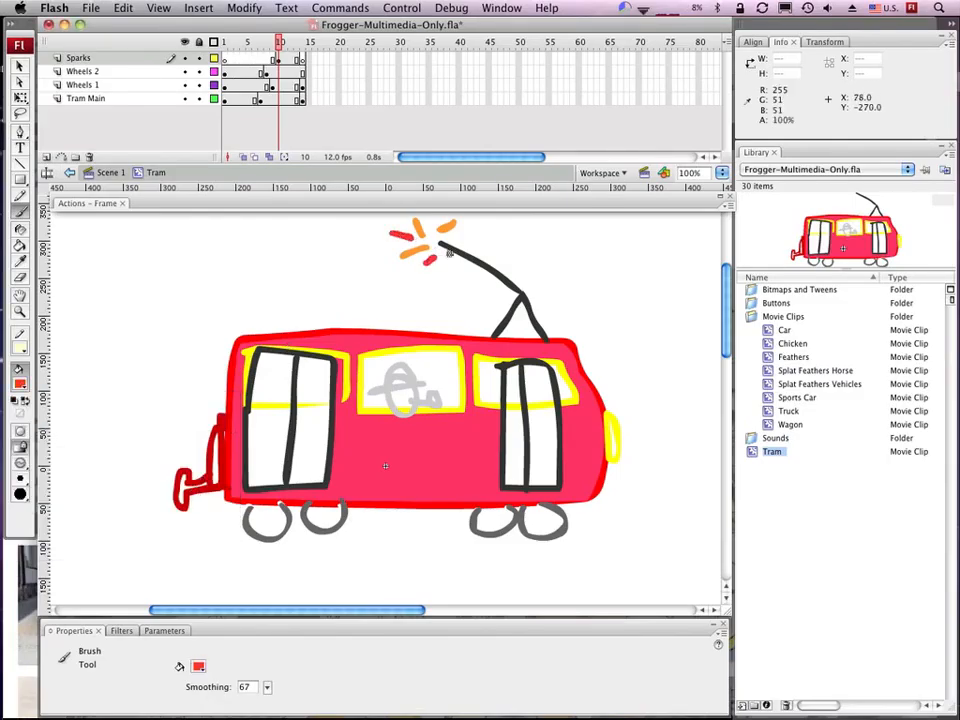
{"action": "mouse_move", "coordinate": [279, 42]}
{"action": "left_mouse_down"}
{"action": "mouse_move", "coordinate": [256, 45]}
{"action": "mouse_move", "coordinate": [395, 45]}
{"action": "mouse_move", "coordinate": [159, 39]}
{"action": "mouse_move", "coordinate": [360, 50]}
{"action": "mouse_move", "coordinate": [225, 32]}
{"action": "mouse_move", "coordinate": [284, 40]}
{"action": "mouse_move", "coordinate": [272, 42]}
{"action": "left_mouse_up"}
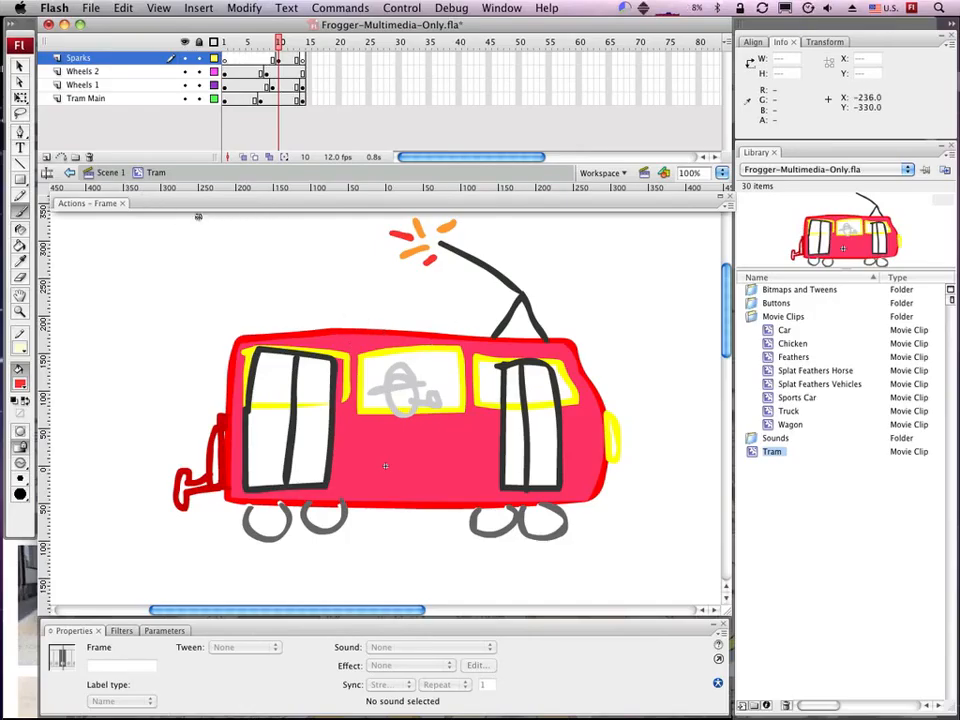
Step: Look through the Start Button1, frame 1 and frame 2 scripts for the code that attaches the vehicle clips
{"action": "left_click", "coordinate": [141, 203]}
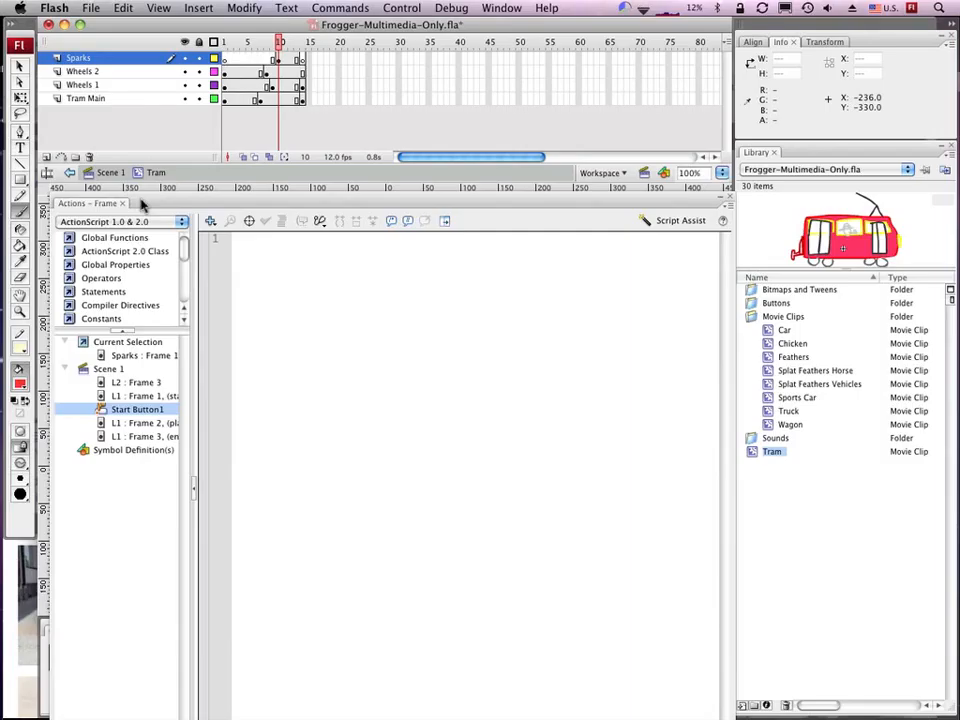
{"action": "left_click", "coordinate": [142, 411]}
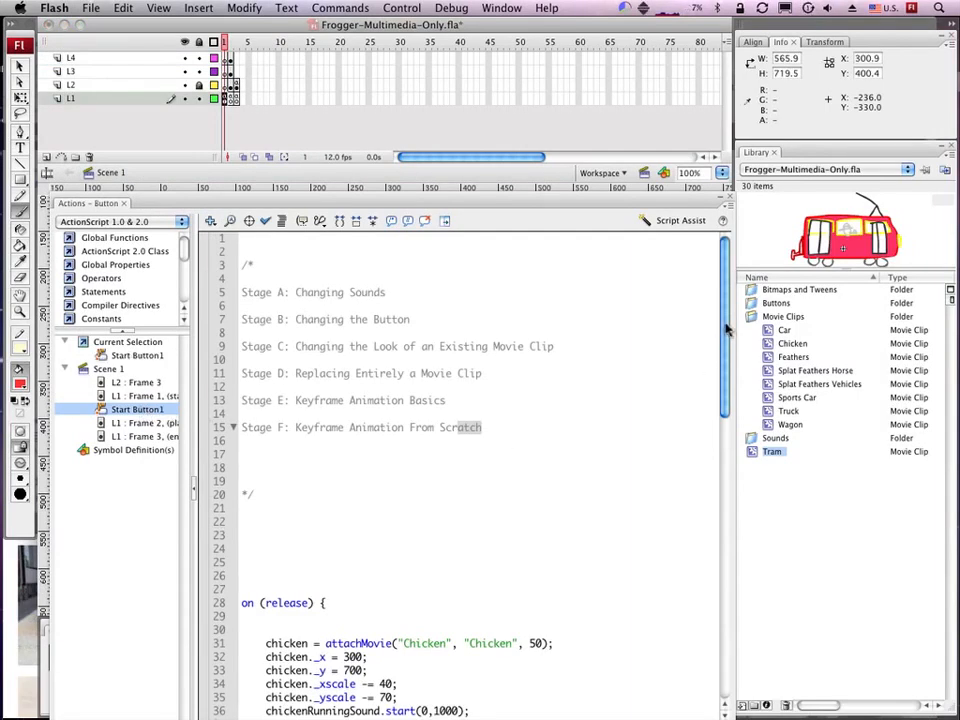
{"action": "left_click_drag", "start_coordinate": [727, 330], "coordinate": [724, 502]}
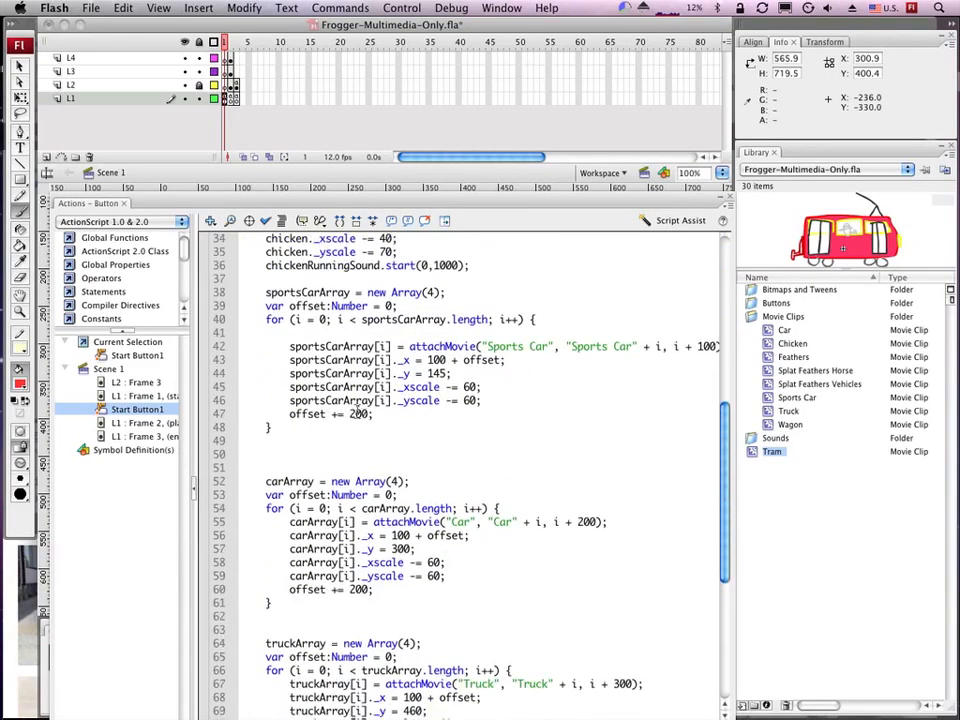
{"action": "left_click", "coordinate": [139, 396]}
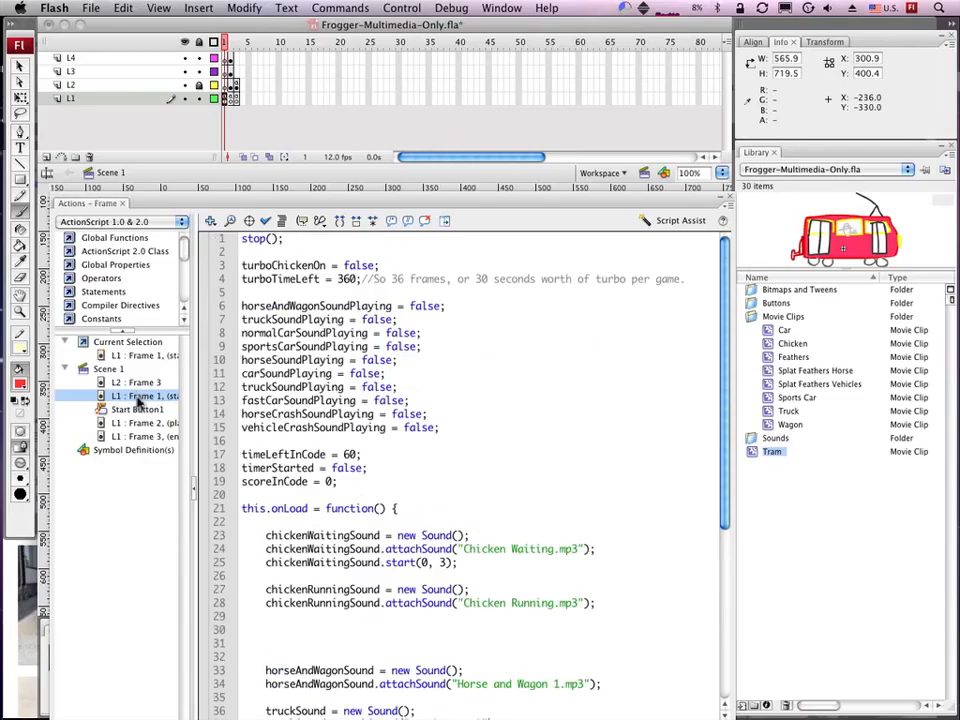
{"action": "left_click", "coordinate": [150, 424]}
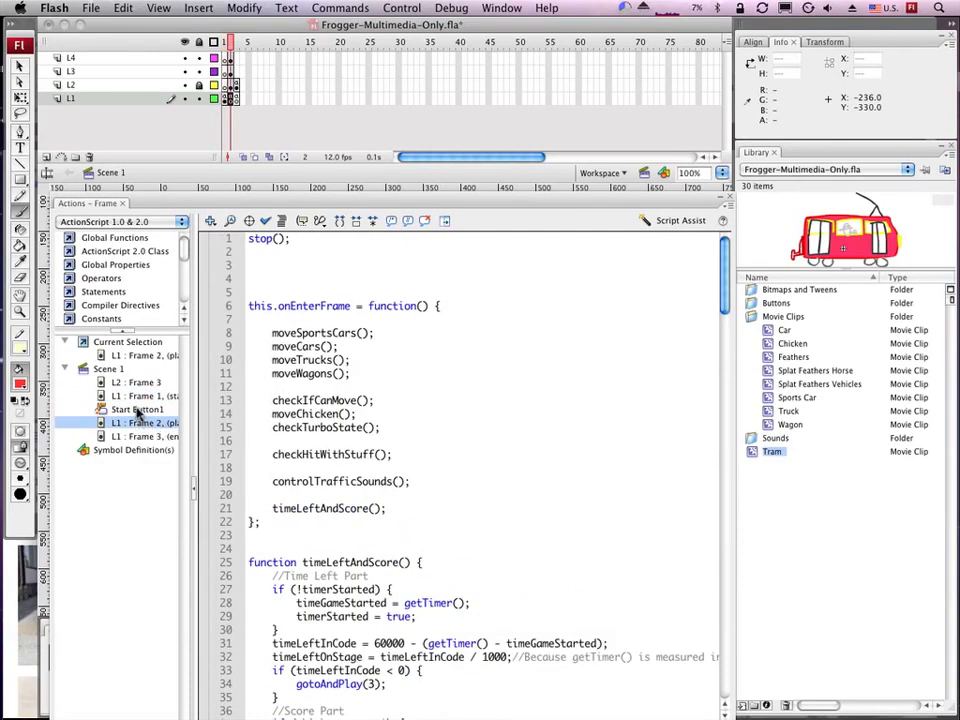
{"action": "left_click", "coordinate": [139, 410]}
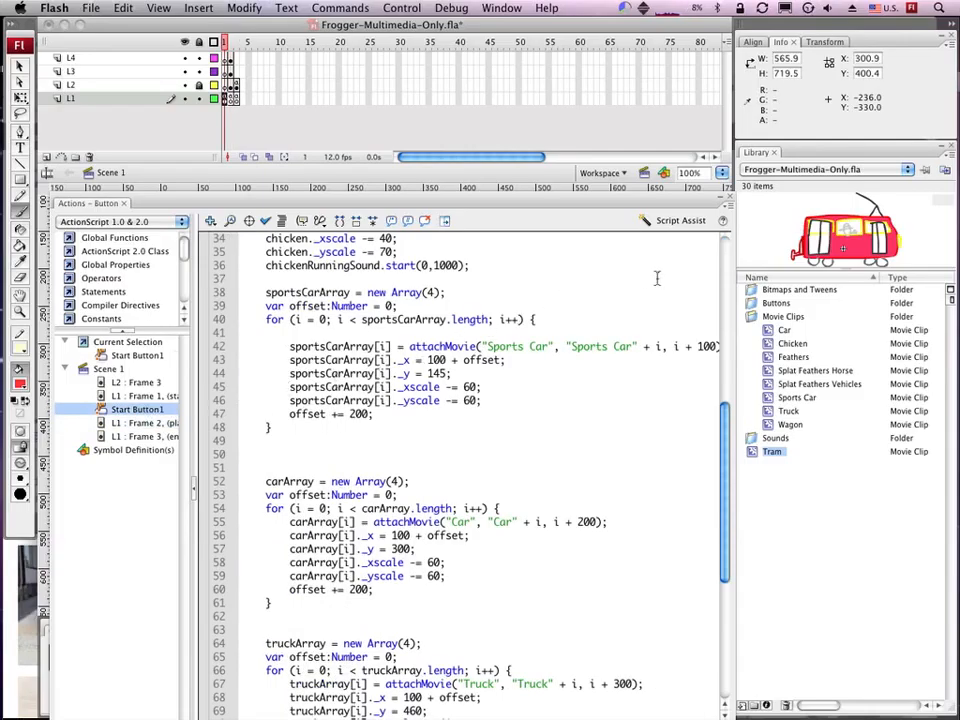
Step: In the truckArray loop of the Start Button1 script, replace both "Truck" strings in the attachMovie call with "Tram"
{"action": "left_click_drag", "start_coordinate": [724, 444], "coordinate": [722, 504]}
{"action": "double_click", "coordinate": [472, 521]}
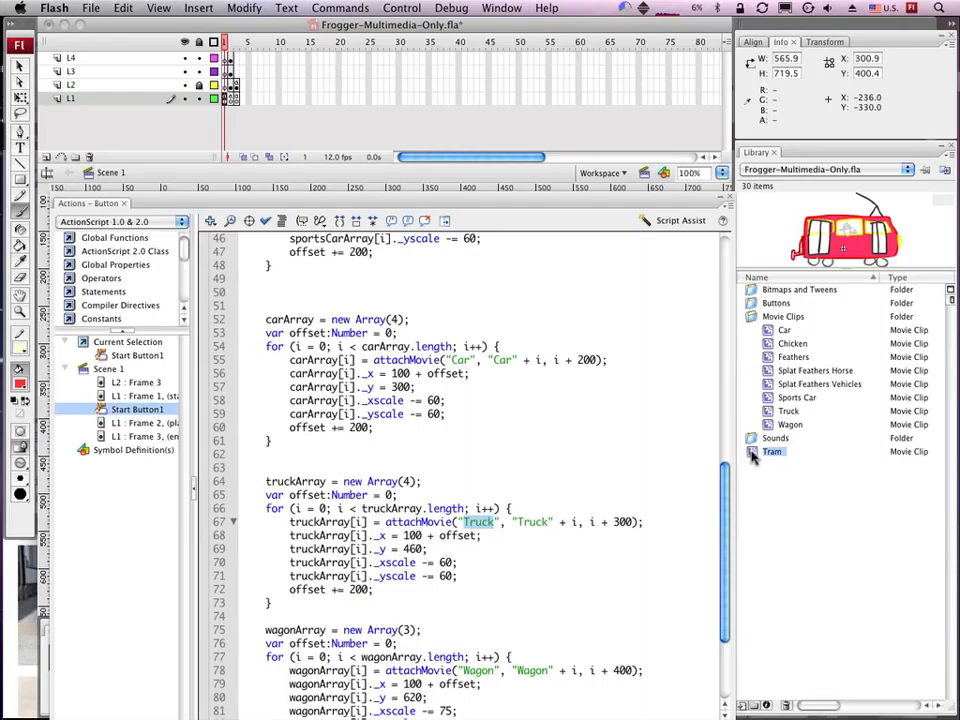
{"action": "type", "text": "Tram"}
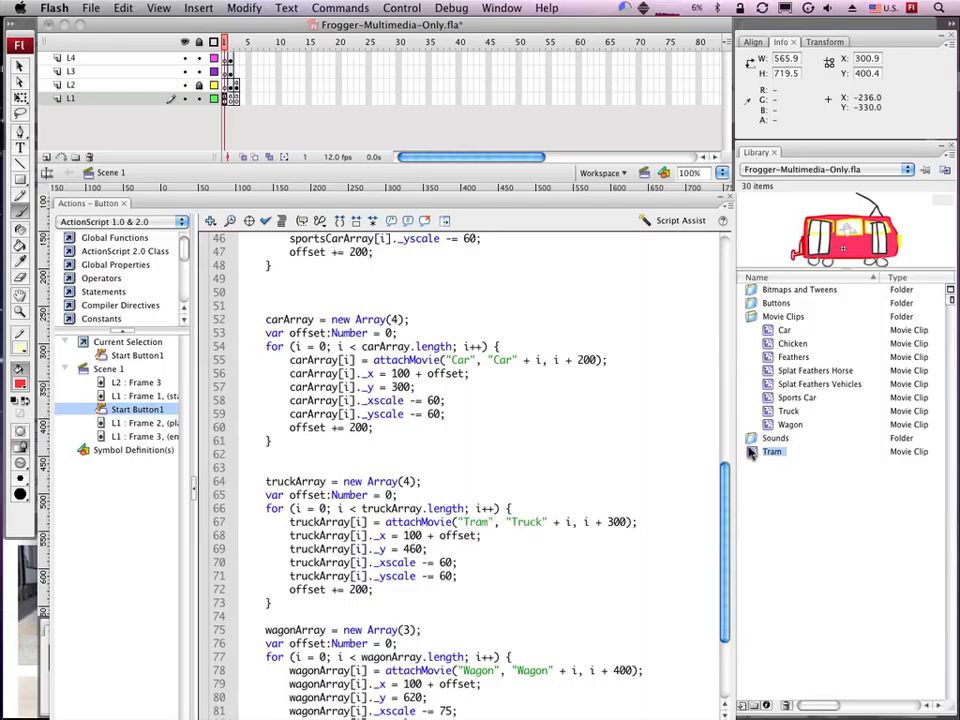
{"action": "double_click", "coordinate": [526, 522]}
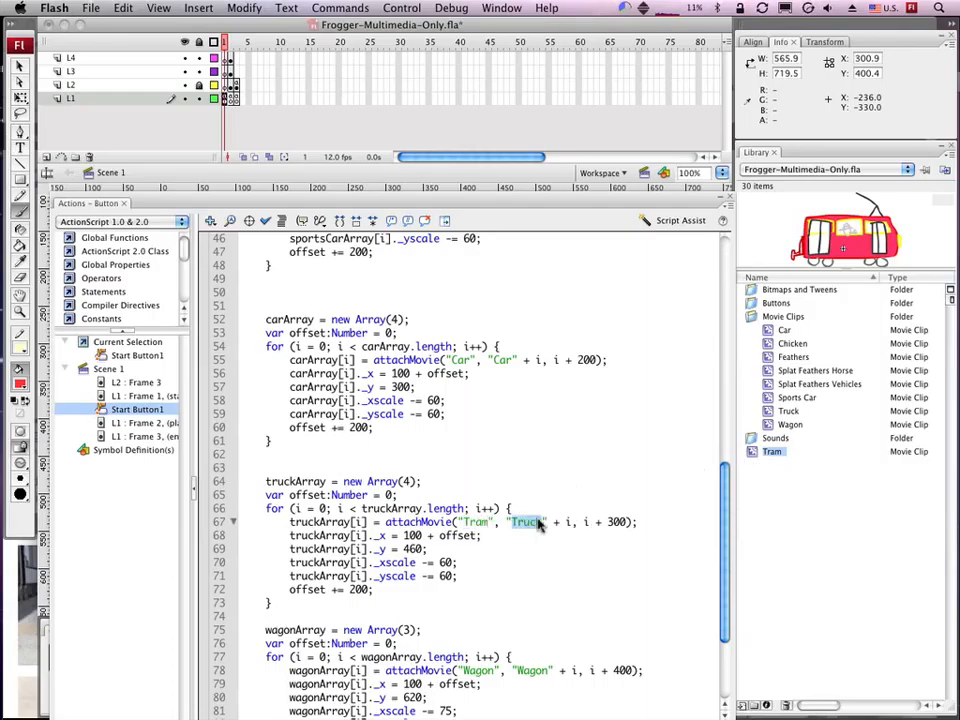
{"action": "type", "text": "Tram"}
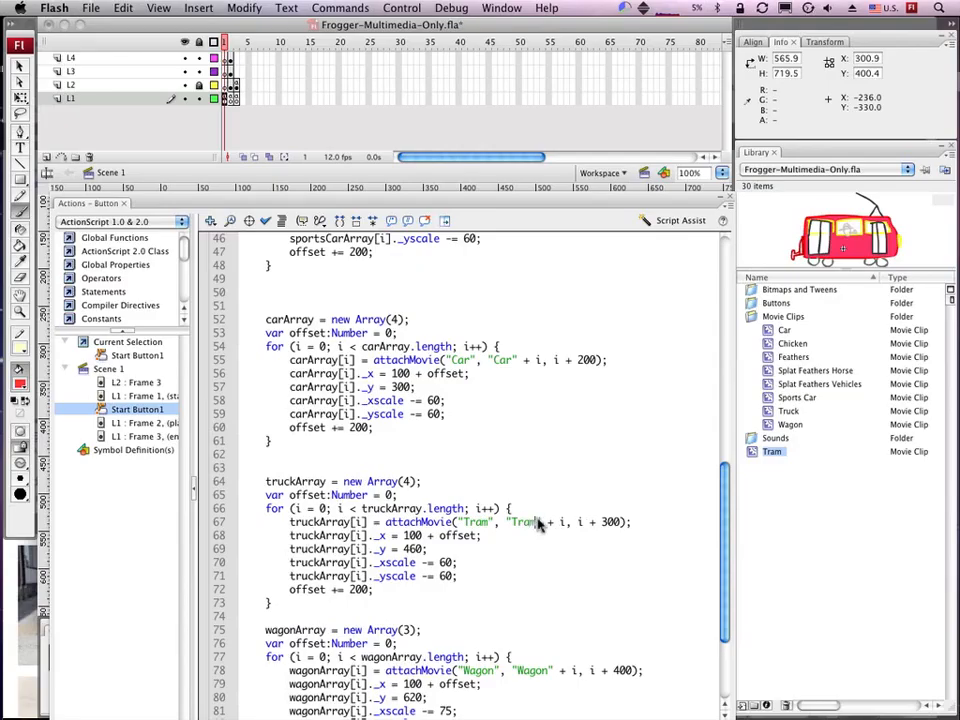
Step: Test the movie, start the game to check the trams in traffic, and close the preview
{"action": "key", "text": "super+Return"}
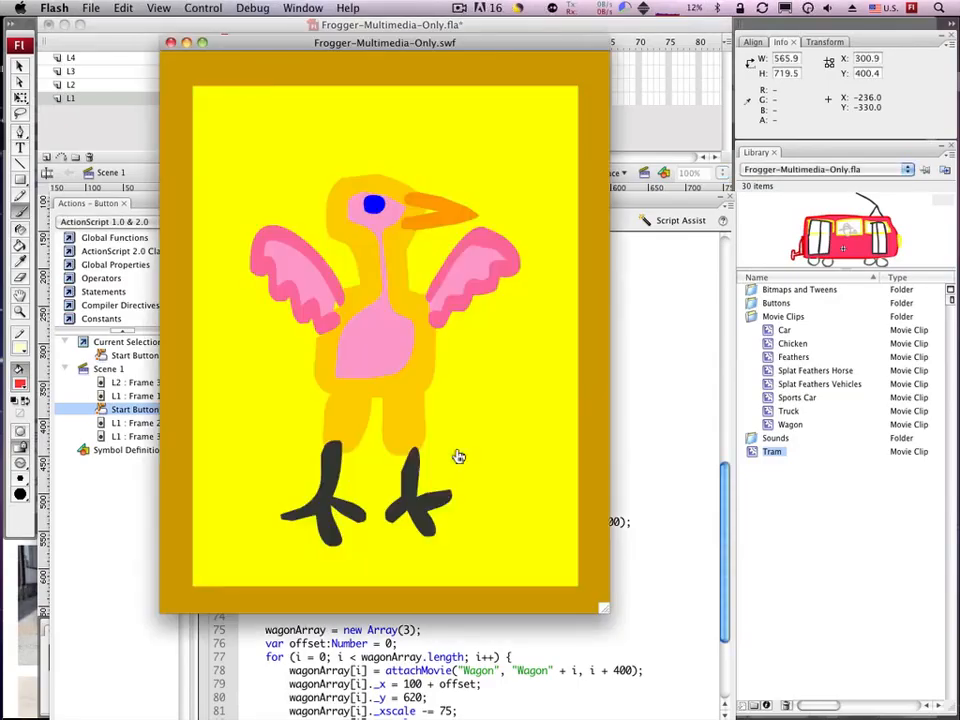
{"action": "left_click", "coordinate": [458, 456]}
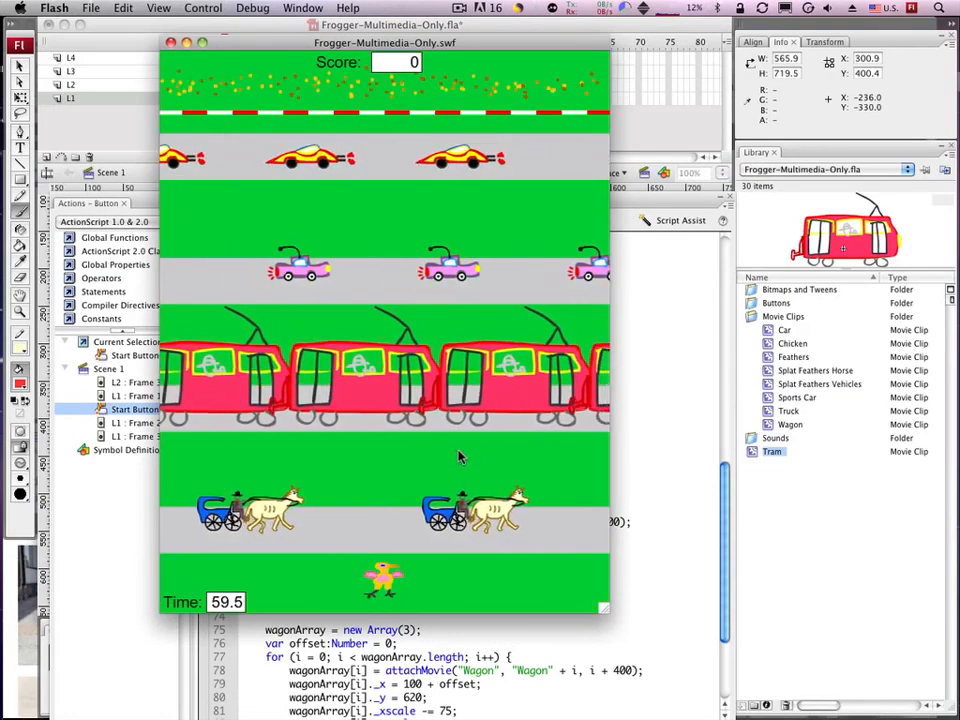
{"action": "left_click", "coordinate": [171, 43]}
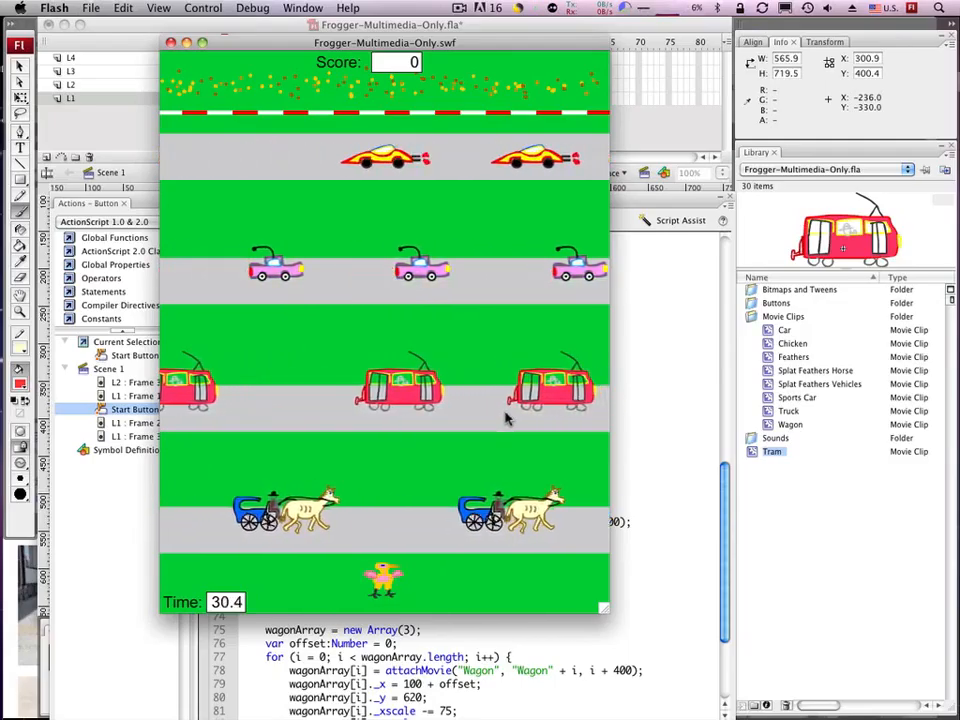
{"action": "key", "text": "super+Tab"}
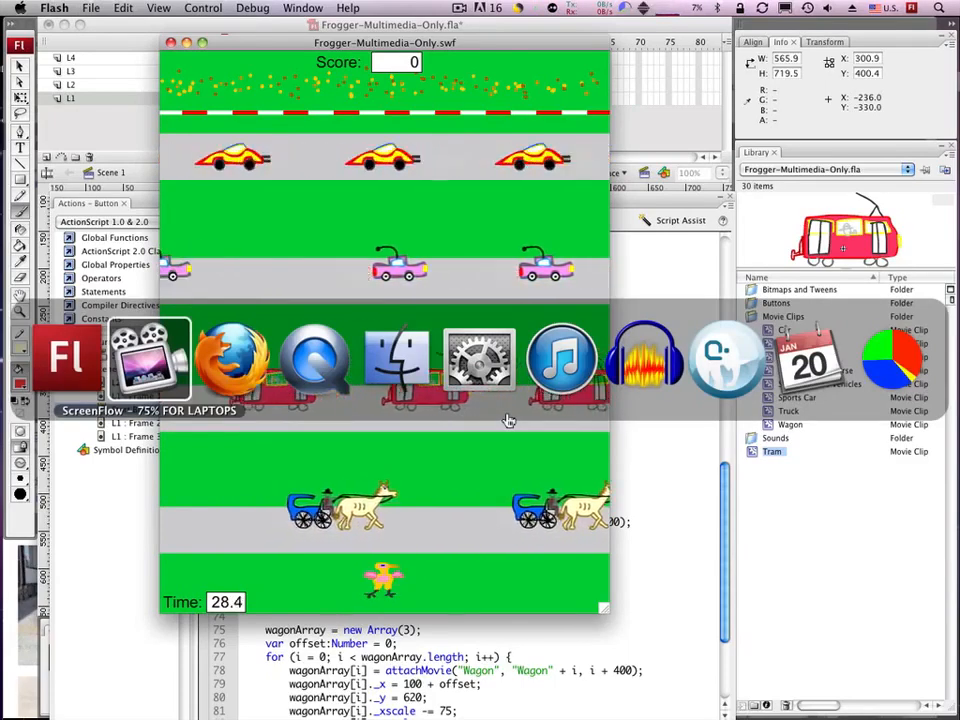
{"action": "key", "text": "super+Tab"}
{"action": "key", "text": "super+shift+Tab"}
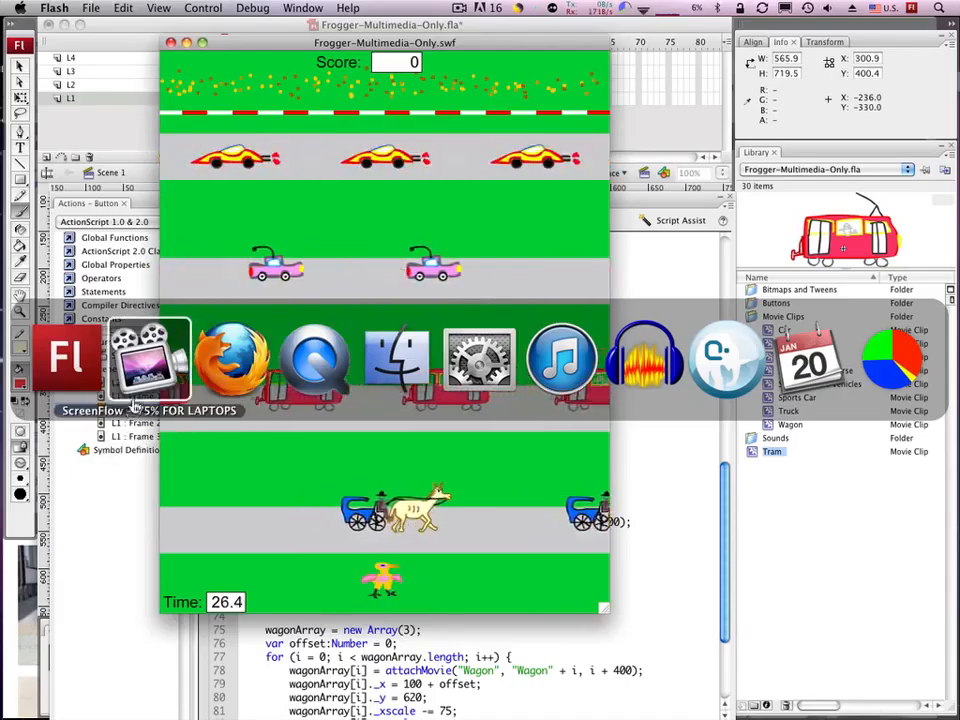